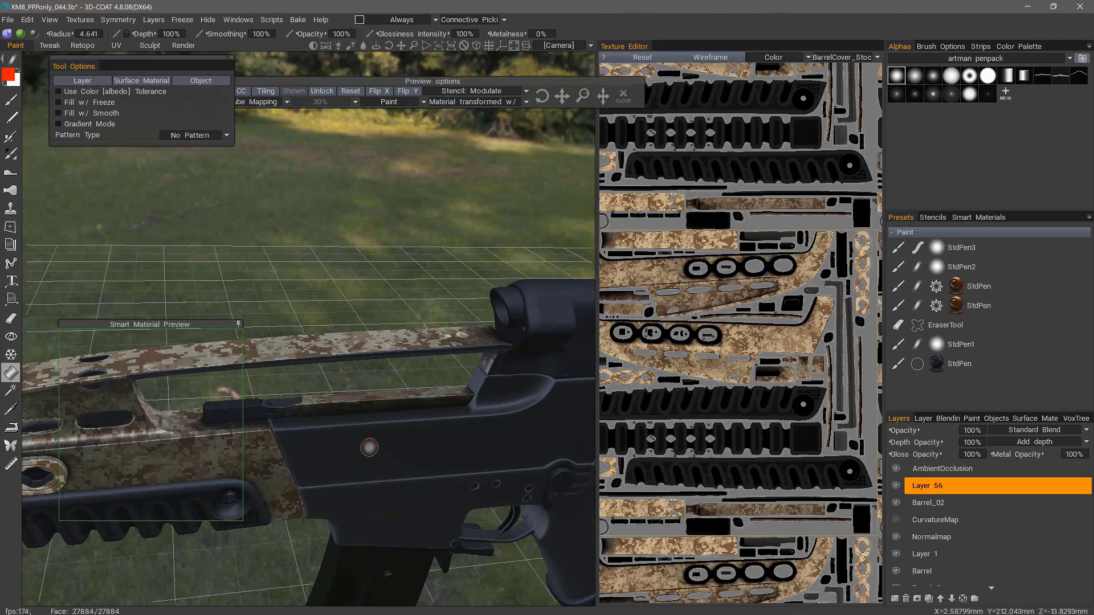
Collapse the Smart Material Preview and fill the rifle's receiver, grip and stock sections with the digital camouflage material
{"action": "left_click", "coordinate": [238, 324]}
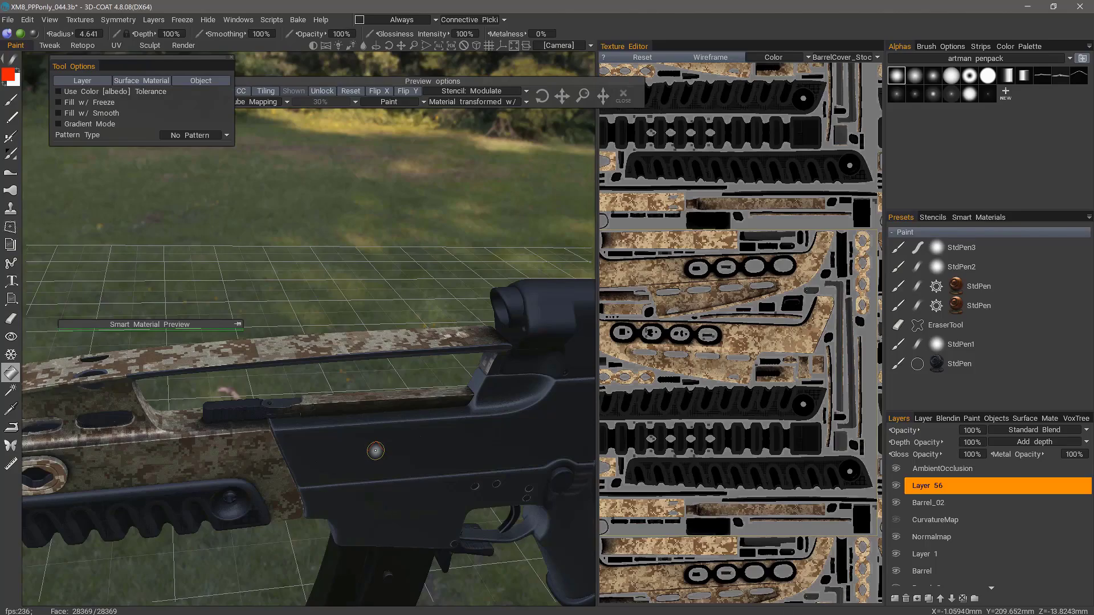
{"action": "left_click", "coordinate": [376, 450]}
{"action": "scroll", "coordinate": [379, 447], "scroll_direction": "down", "scroll_amount": 2}
{"action": "mouse_move", "coordinate": [450, 399]}
{"action": "left_mouse_down", "text": "alt"}
{"action": "mouse_move", "coordinate": [386, 434]}
{"action": "mouse_move", "coordinate": [336, 381]}
{"action": "left_mouse_up", "text": "alt"}
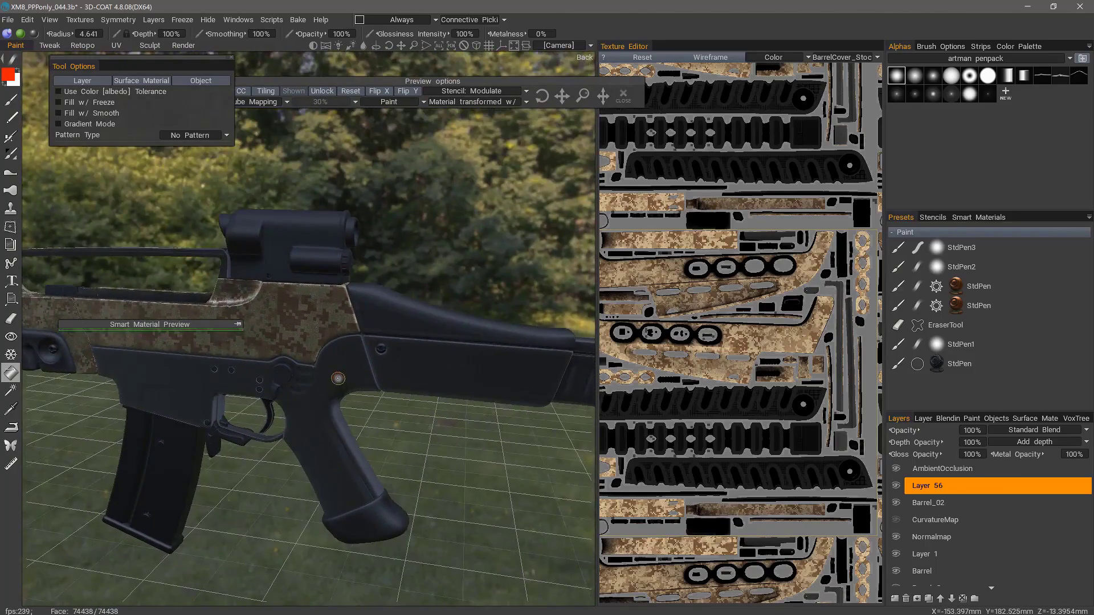
{"action": "left_click", "coordinate": [338, 378]}
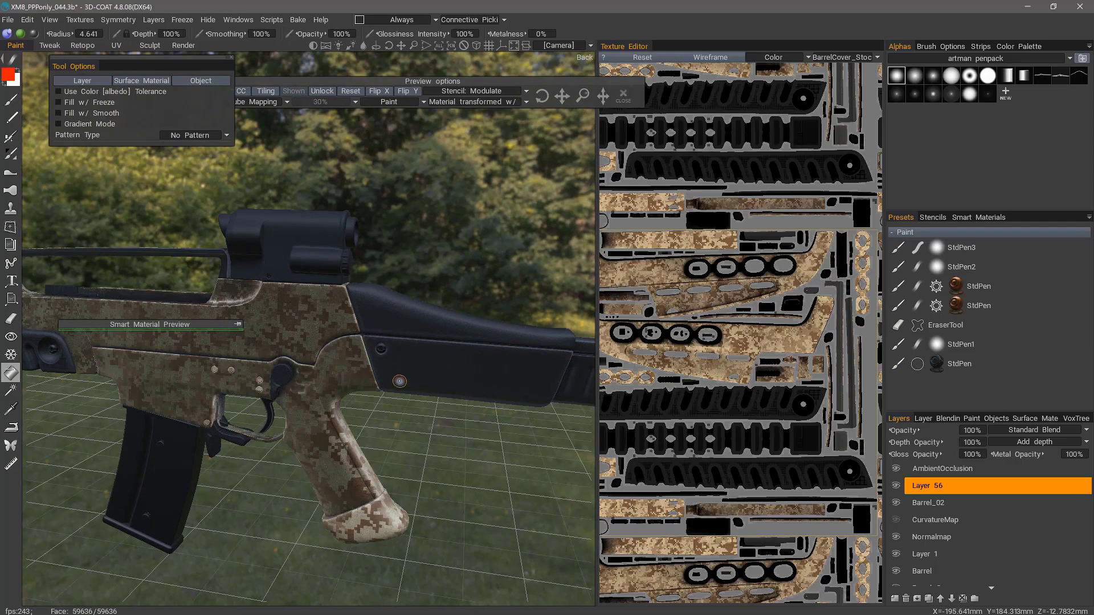
{"action": "left_click", "coordinate": [399, 381]}
{"action": "right_click_drag", "start_coordinate": [432, 402], "coordinate": [415, 408], "text": "alt"}
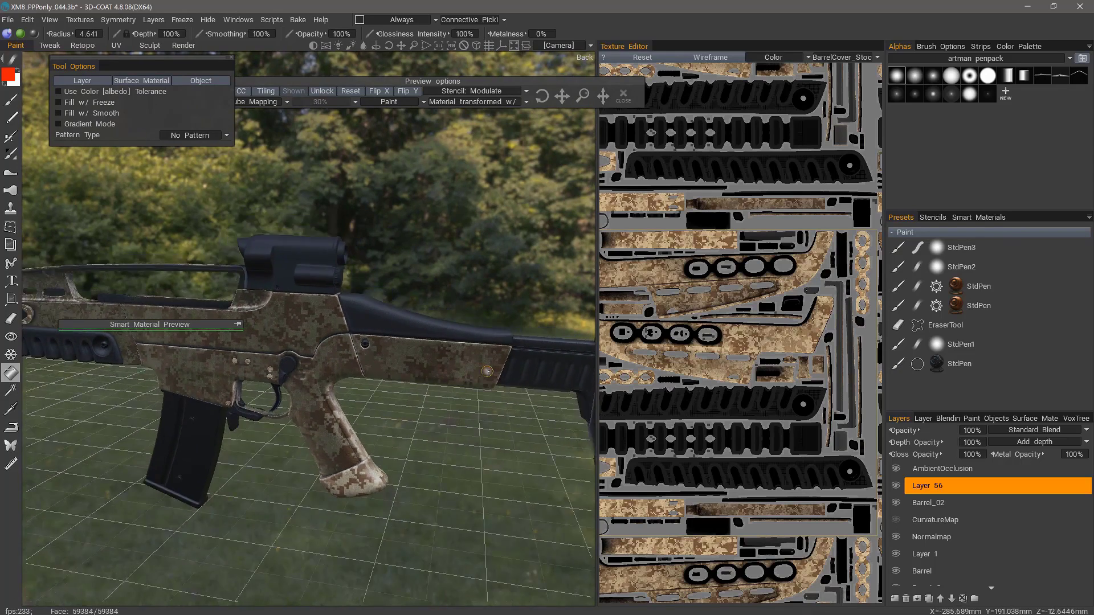
{"action": "left_click_drag", "start_coordinate": [415, 408], "coordinate": [504, 369], "text": "alt"}
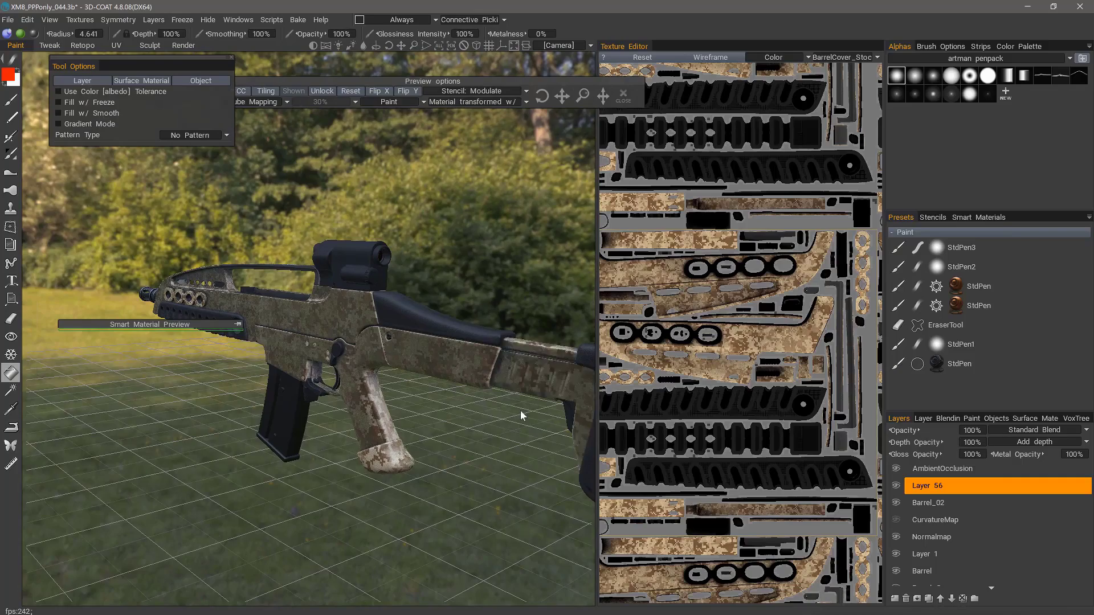
Examine the camouflage fill on both sides of the rifle and from the front
{"action": "left_click_drag", "start_coordinate": [522, 416], "coordinate": [425, 371], "text": "alt"}
{"action": "middle_click_drag", "start_coordinate": [425, 371], "coordinate": [228, 376], "text": "alt"}
{"action": "right_click_drag", "start_coordinate": [228, 376], "coordinate": [237, 435], "text": "alt"}
{"action": "left_click_drag", "start_coordinate": [237, 434], "coordinate": [536, 431], "text": "alt"}
{"action": "middle_click_drag", "start_coordinate": [535, 431], "coordinate": [280, 431], "text": "alt"}
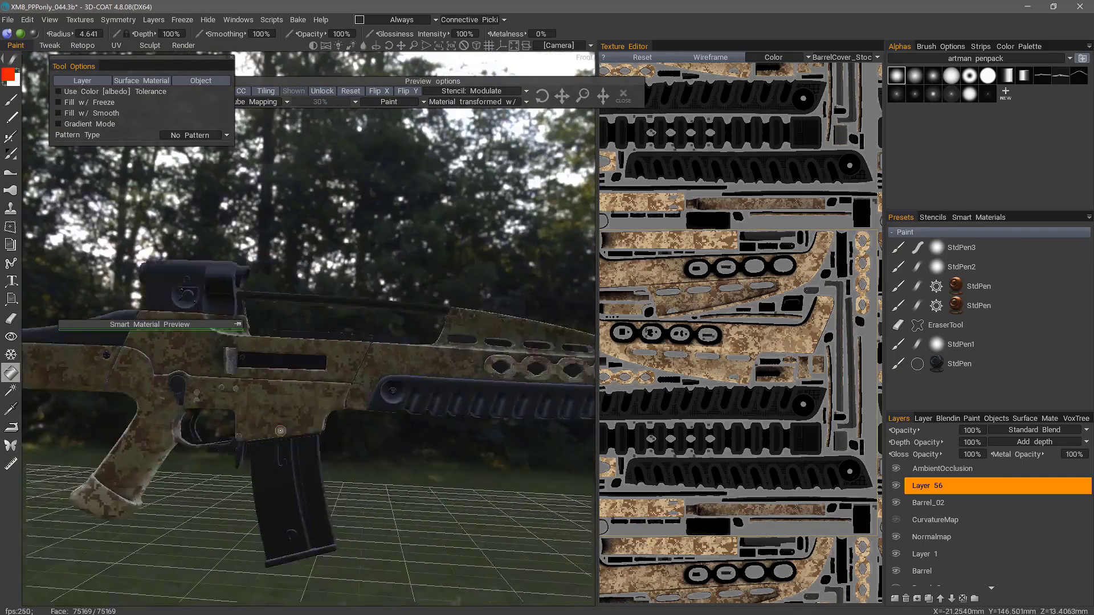
{"action": "left_click_drag", "start_coordinate": [280, 431], "coordinate": [353, 485], "text": "alt"}
{"action": "right_click_drag", "start_coordinate": [353, 484], "coordinate": [393, 442], "text": "alt"}
{"action": "left_click_drag", "start_coordinate": [393, 442], "coordinate": [403, 459], "text": "alt"}
{"action": "right_click_drag", "start_coordinate": [402, 459], "coordinate": [403, 461], "text": "alt"}
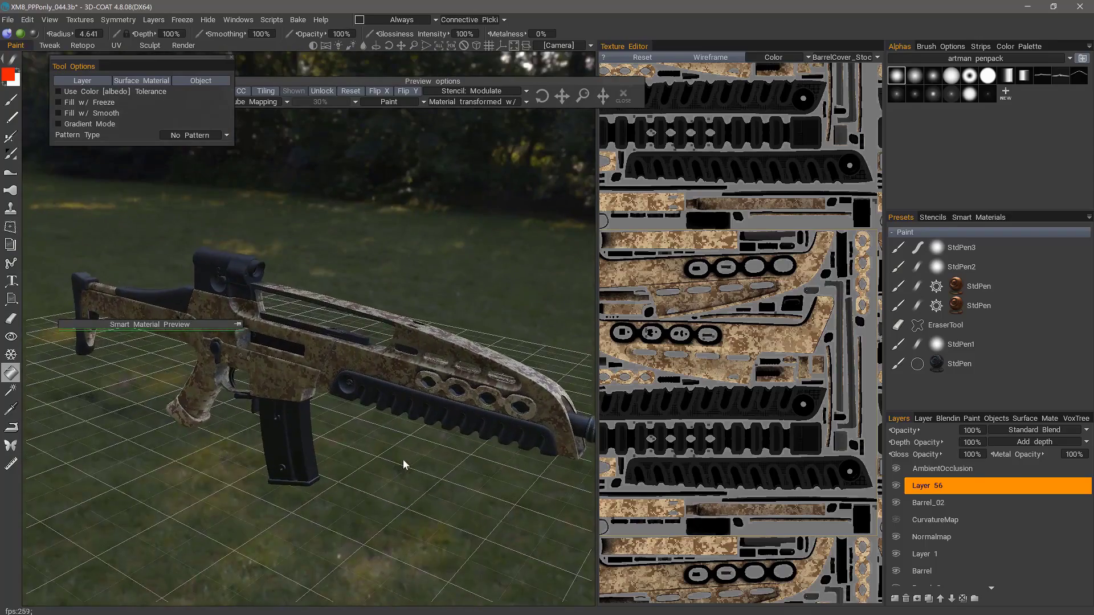
{"action": "left_click_drag", "start_coordinate": [404, 464], "coordinate": [402, 442], "text": "alt"}
Fill the rifle's scope with the digital camouflage material and inspect it from both sides
{"action": "middle_click_drag", "start_coordinate": [280, 262], "coordinate": [369, 322], "text": "alt"}
{"action": "right_click_drag", "start_coordinate": [369, 322], "coordinate": [439, 297], "text": "alt"}
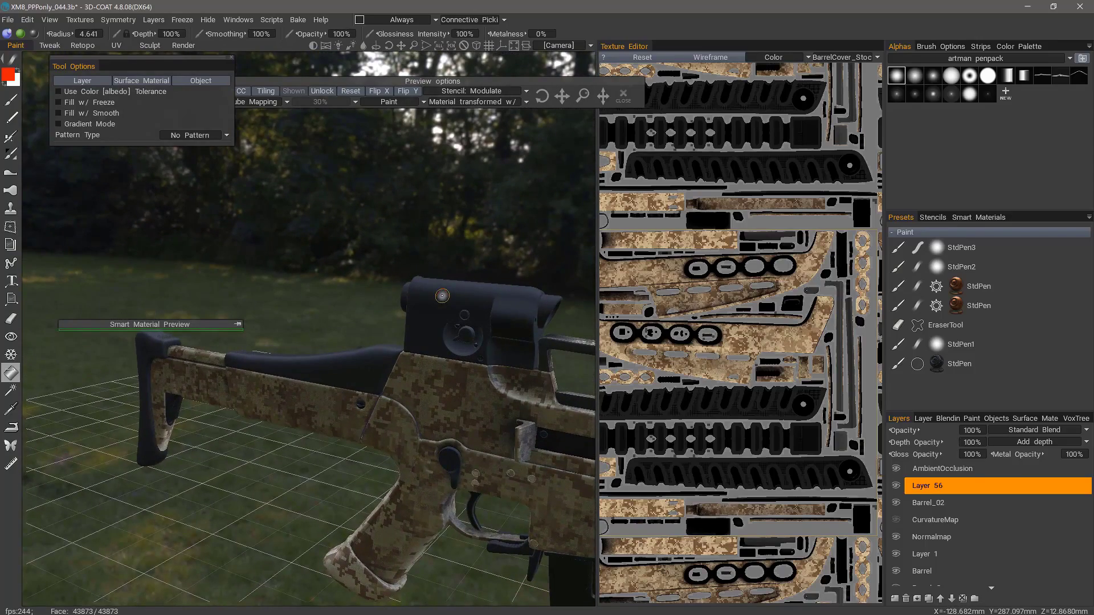
{"action": "left_click", "coordinate": [442, 295]}
{"action": "left_click_drag", "start_coordinate": [408, 435], "coordinate": [539, 418], "text": "alt"}
{"action": "middle_click_drag", "start_coordinate": [505, 320], "coordinate": [399, 315], "text": "alt"}
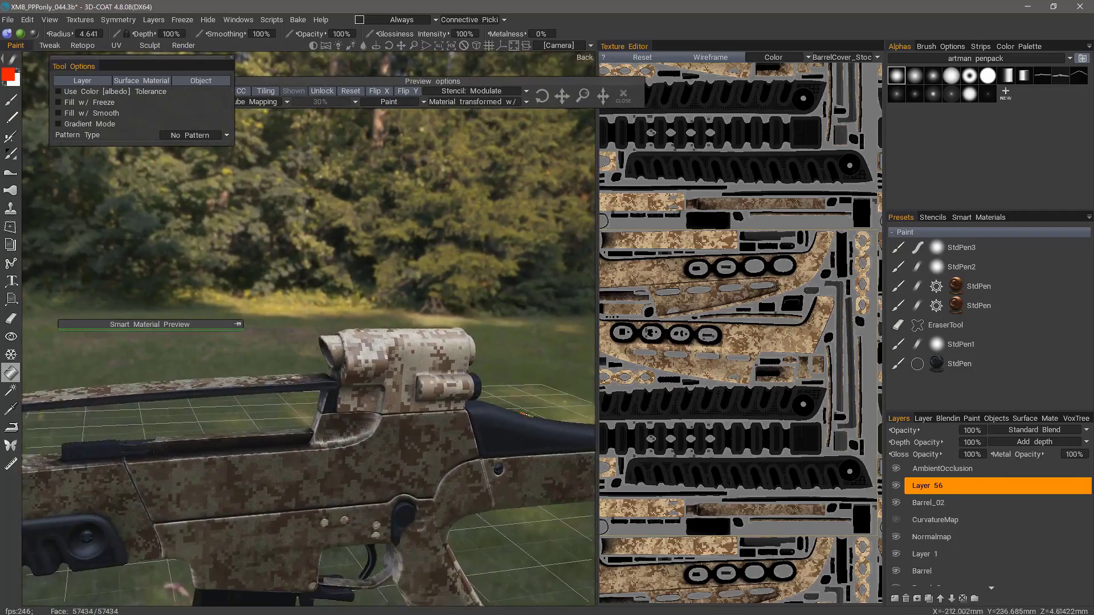
{"action": "left_click_drag", "start_coordinate": [526, 415], "coordinate": [402, 423], "text": "alt"}
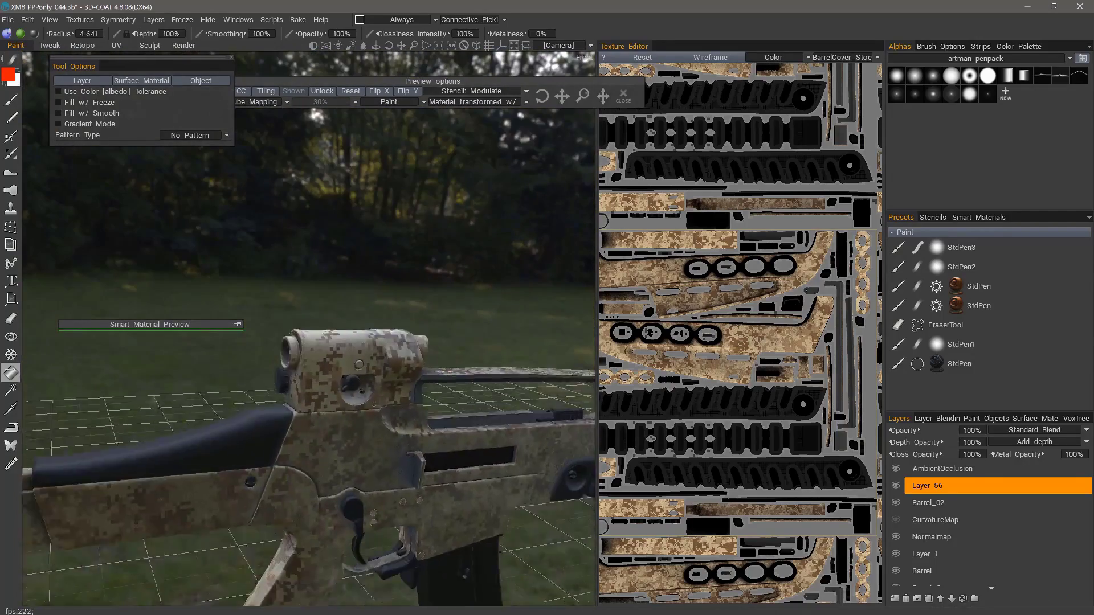
{"action": "right_click_drag", "start_coordinate": [401, 423], "coordinate": [450, 438], "text": "alt"}
{"action": "mouse_move", "coordinate": [450, 438]}
{"action": "left_mouse_down", "text": "alt"}
{"action": "mouse_move", "coordinate": [440, 453]}
{"action": "mouse_move", "coordinate": [449, 424]}
{"action": "left_mouse_up", "text": "alt"}
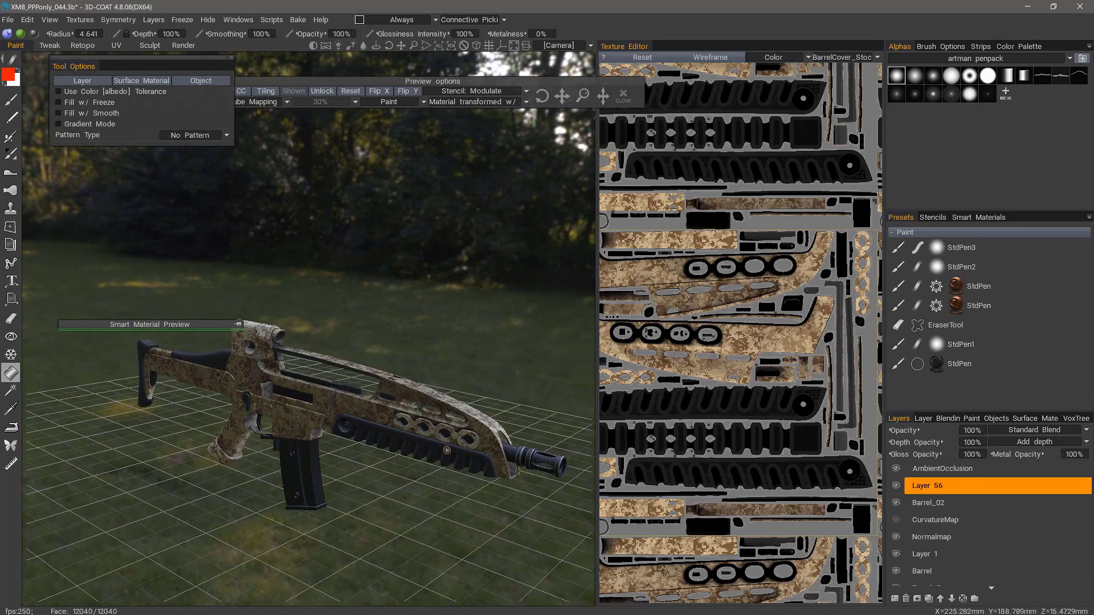
Close the material preview options and show the Smart Materials library with Normal-size thumbnails
{"action": "left_click", "coordinate": [624, 97]}
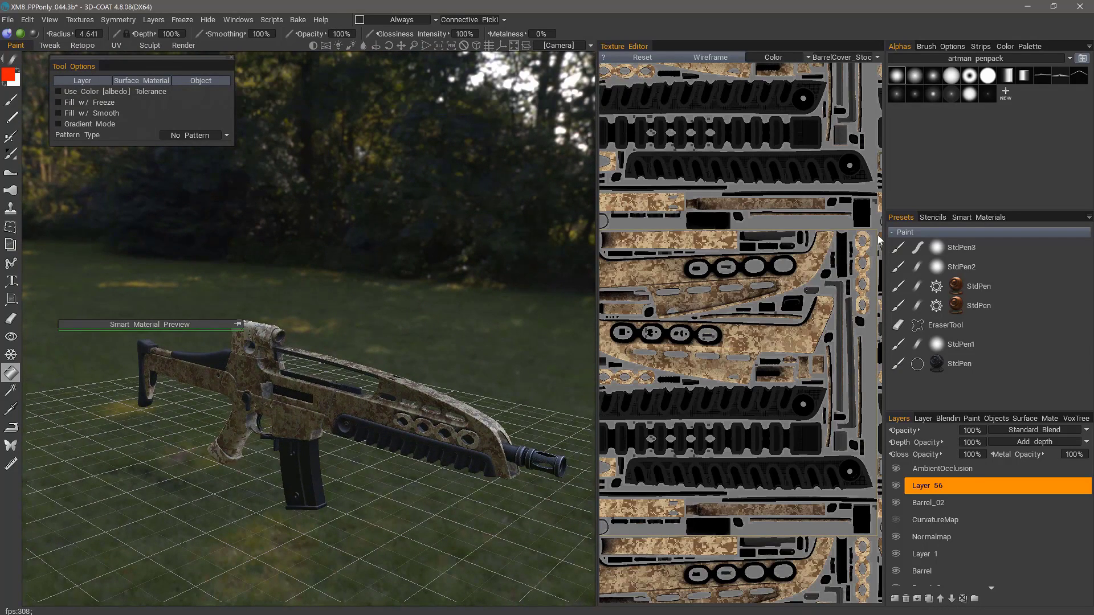
{"action": "left_click", "coordinate": [957, 218]}
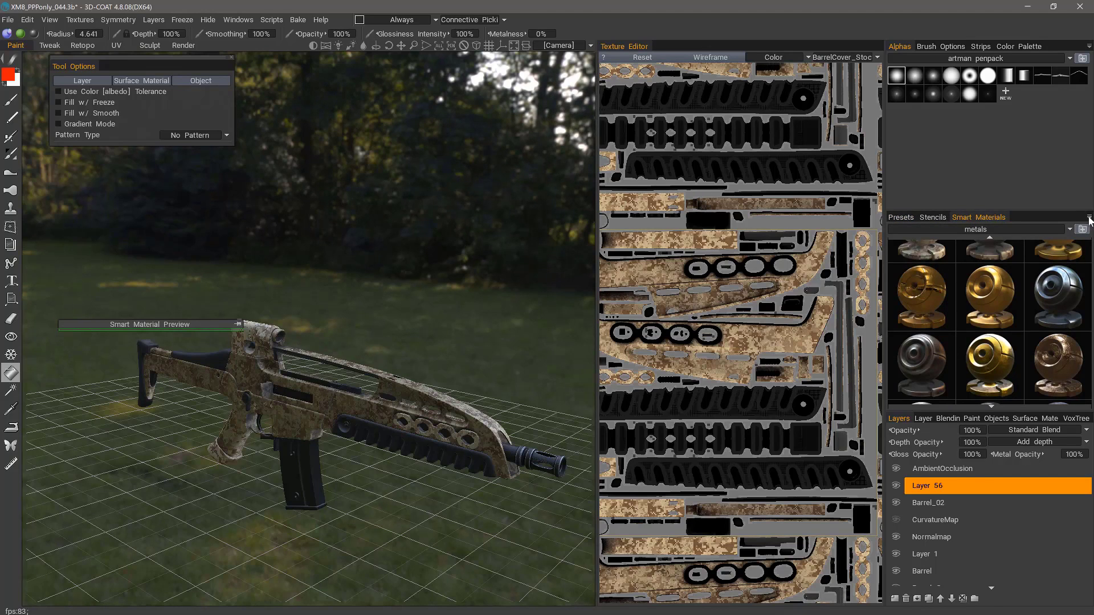
{"action": "left_click", "coordinate": [1088, 220]}
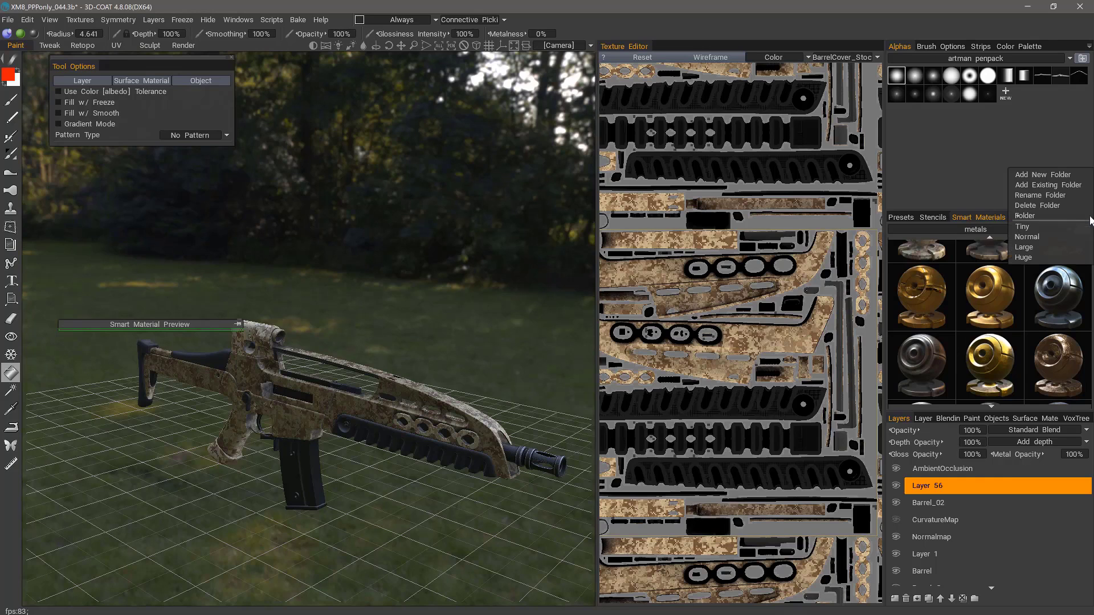
{"action": "left_click", "coordinate": [1046, 237]}
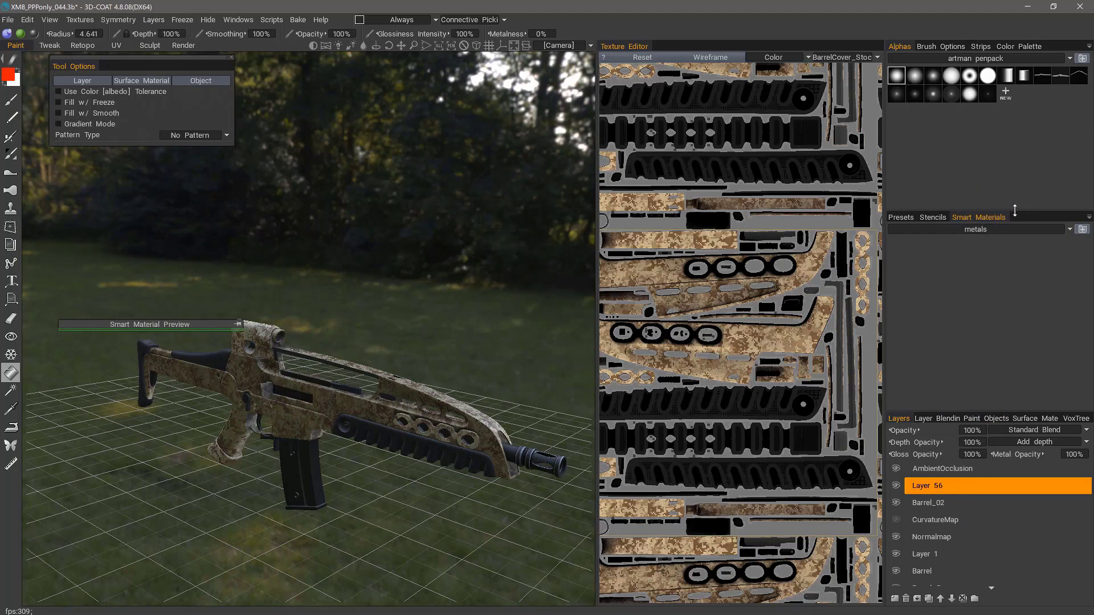
Show the metals smart material folder and dock the Texture Editor alongside the Smart Materials library
{"action": "left_click", "coordinate": [1089, 218]}
{"action": "mouse_move", "coordinate": [1075, 215]}
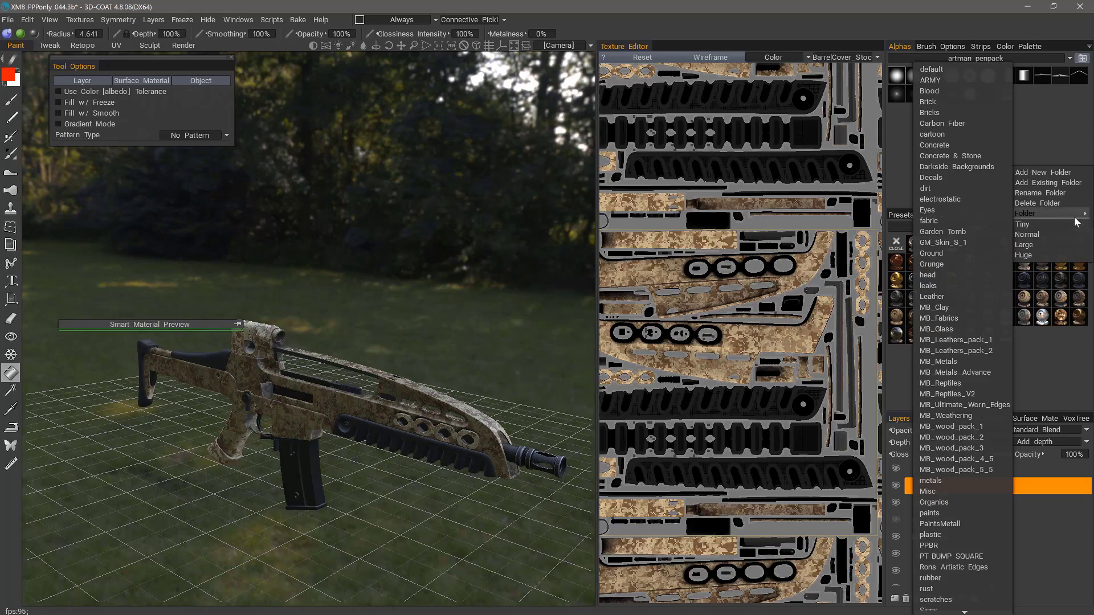
{"action": "left_click", "coordinate": [931, 480]}
{"action": "scroll", "coordinate": [973, 337], "scroll_direction": "down", "scroll_amount": 2}
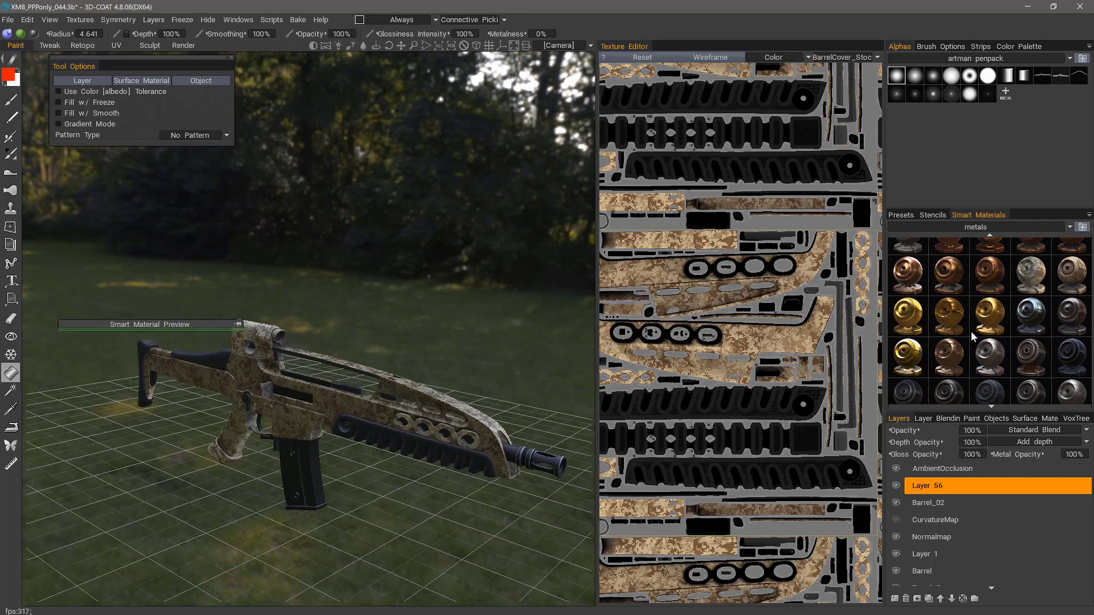
{"action": "scroll", "coordinate": [973, 337], "scroll_direction": "down", "scroll_amount": 4}
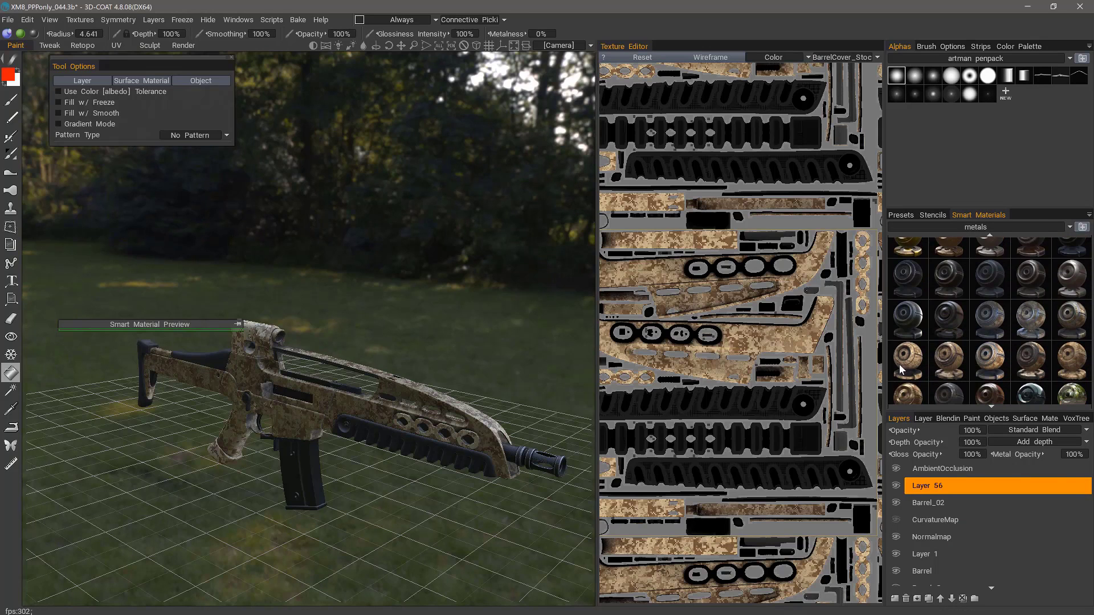
{"action": "mouse_move", "coordinate": [911, 364]}
{"action": "left_click_drag", "start_coordinate": [628, 50], "coordinate": [958, 217]}
Open the metal_painted smart material for editing and collapse all of its layers
{"action": "right_click", "coordinate": [909, 355]}
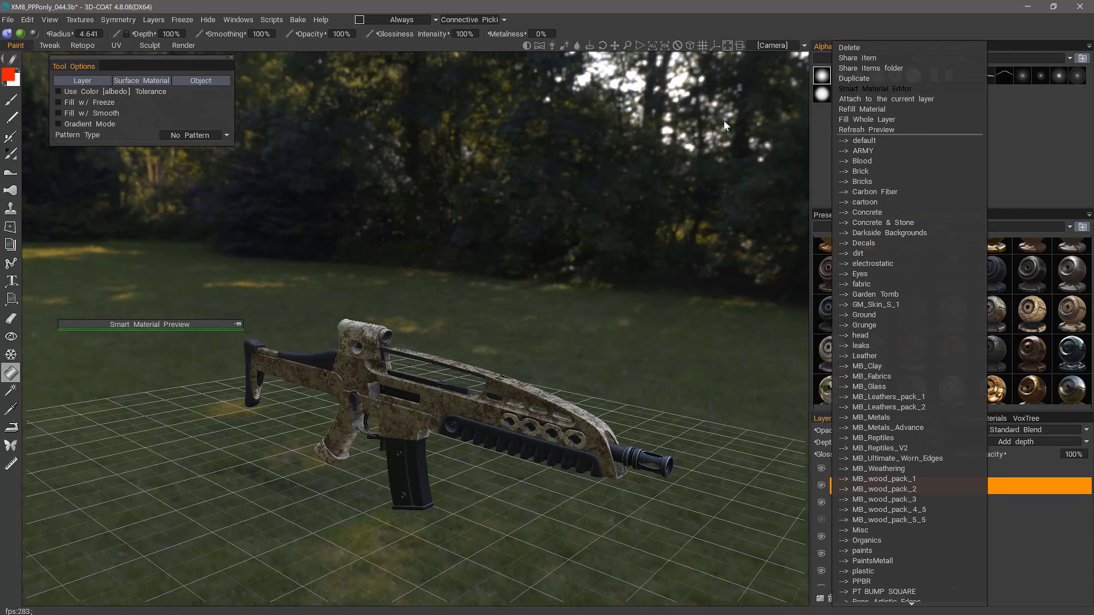
{"action": "left_click_drag", "start_coordinate": [633, 59], "coordinate": [610, 83]}
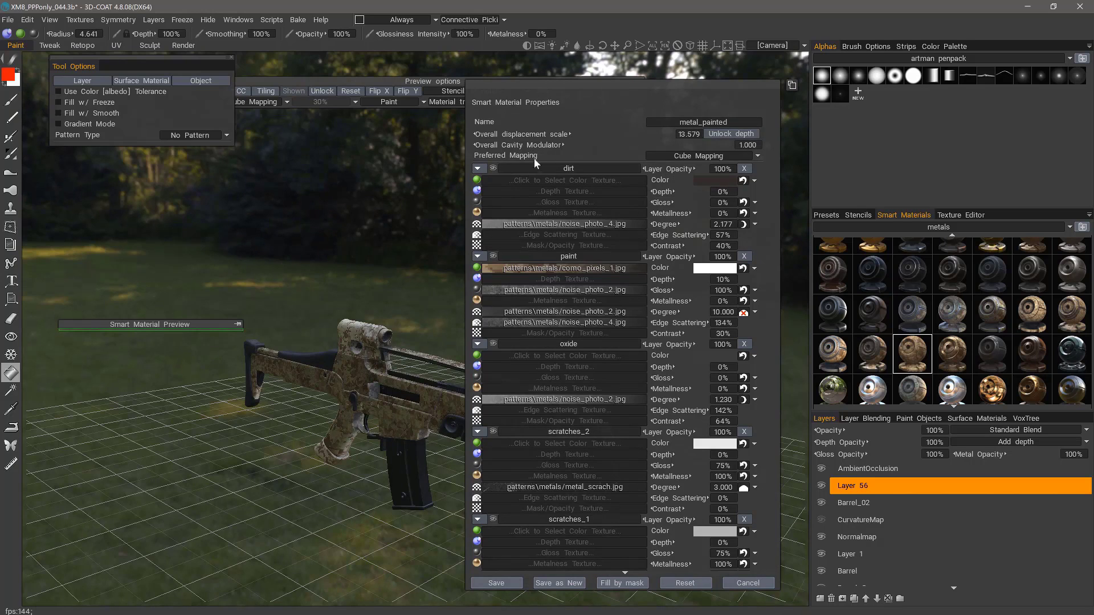
{"action": "left_click", "coordinate": [478, 169]}
{"action": "left_click", "coordinate": [479, 184]}
{"action": "left_click", "coordinate": [483, 285]}
{"action": "left_click", "coordinate": [483, 336]}
{"action": "left_click", "coordinate": [484, 388]}
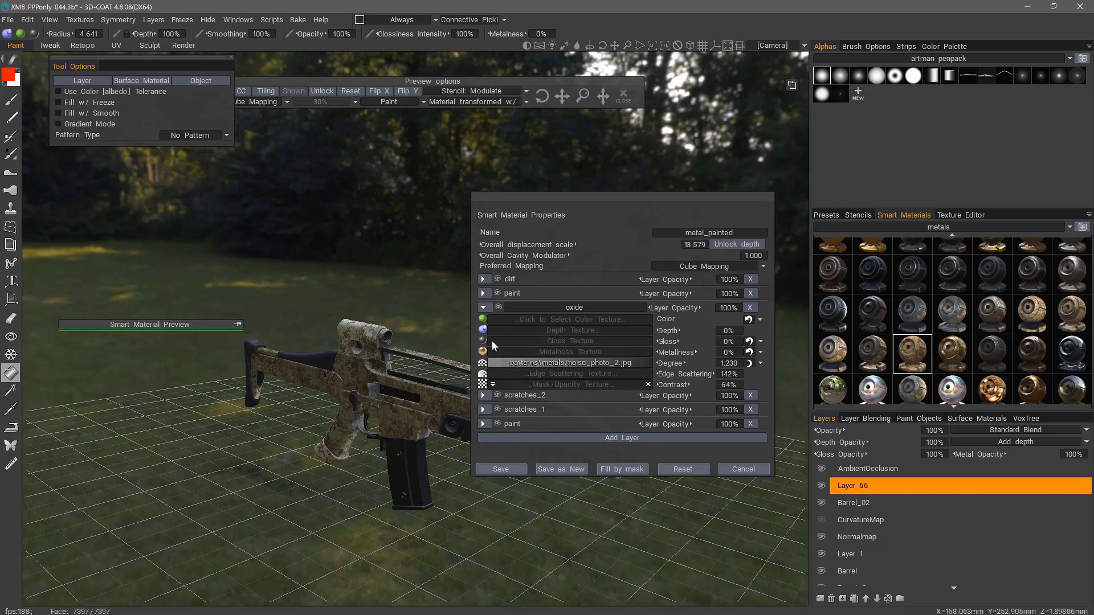
{"action": "left_click", "coordinate": [483, 308]}
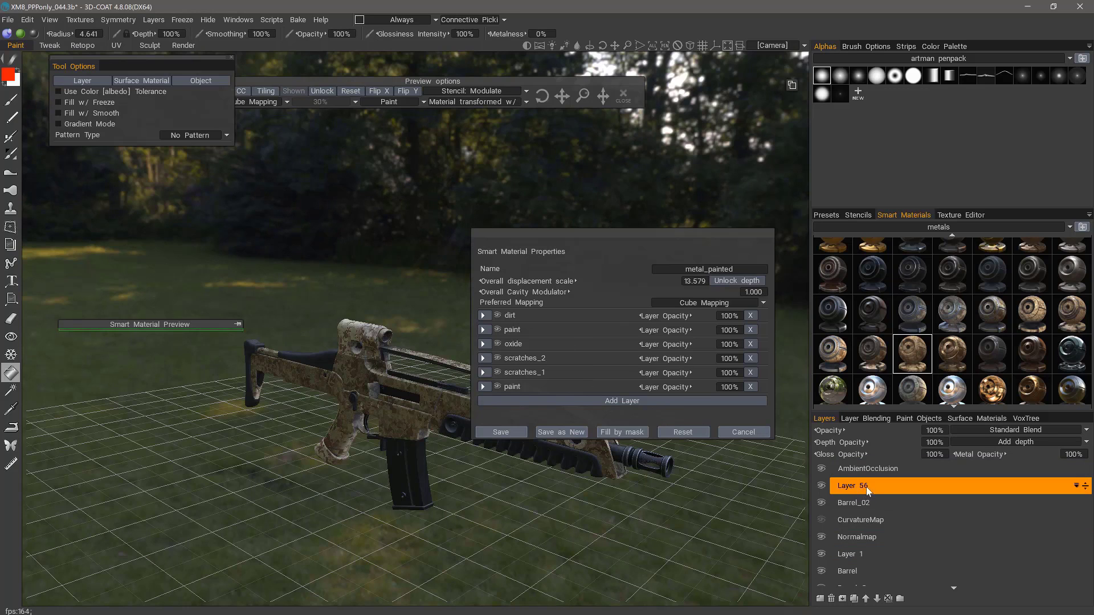
Set the dirt layer's color mode to Modulate and place the Smart Material Preview over the rifle's stock and grip
{"action": "left_click", "coordinate": [484, 315]}
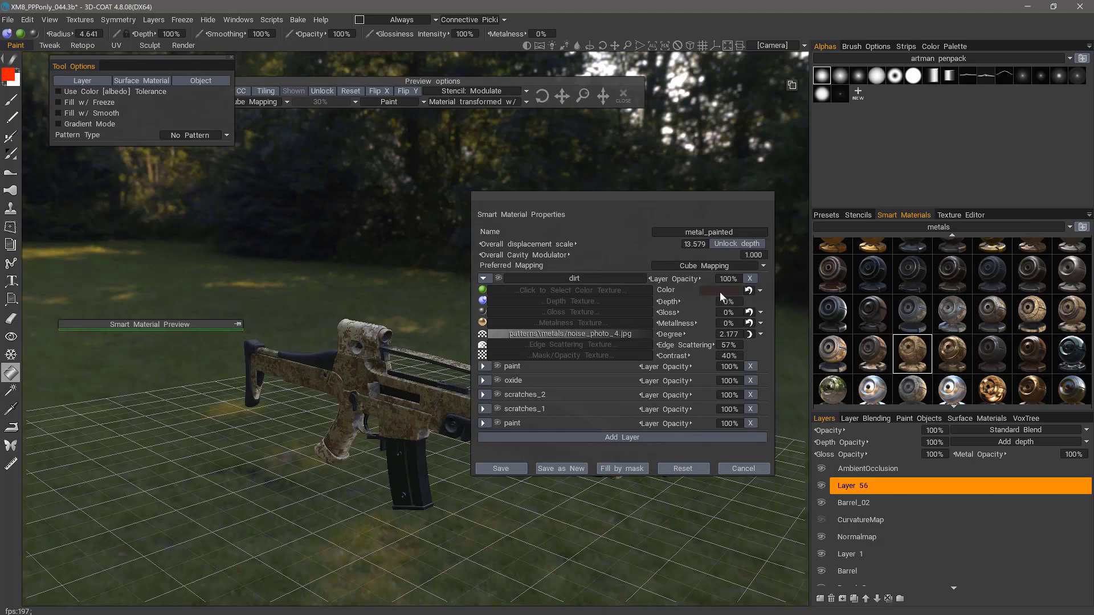
{"action": "left_click", "coordinate": [761, 292]}
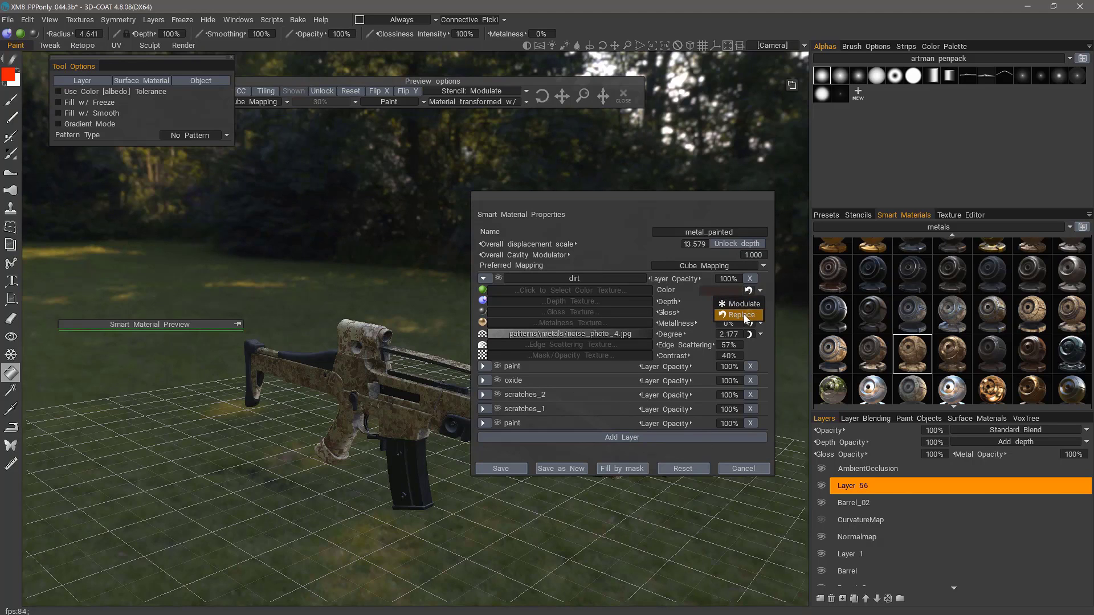
{"action": "left_click", "coordinate": [746, 315]}
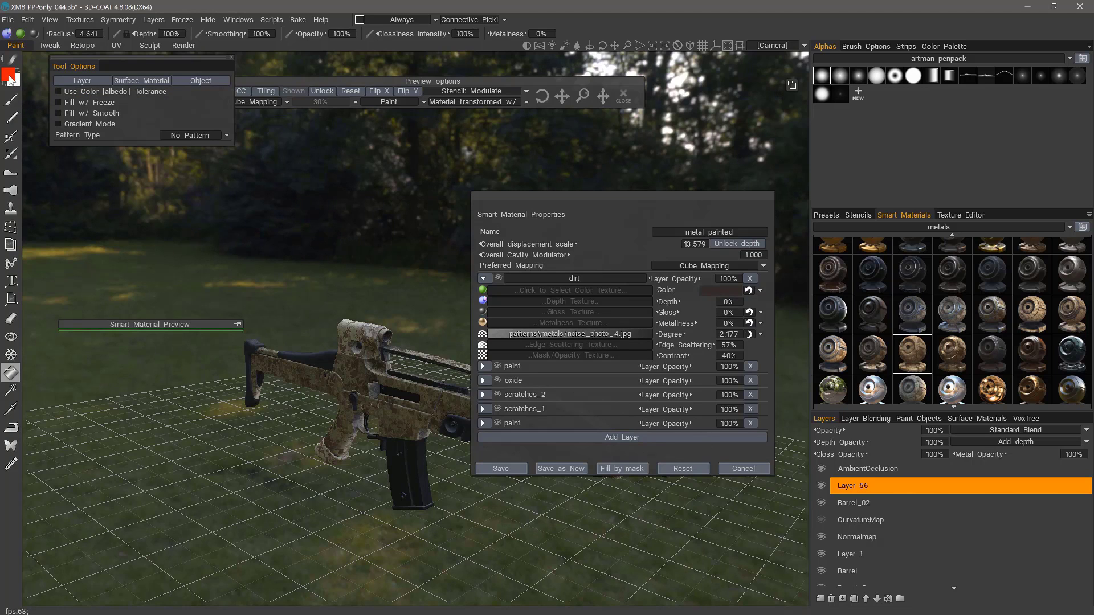
{"action": "left_click", "coordinate": [761, 292]}
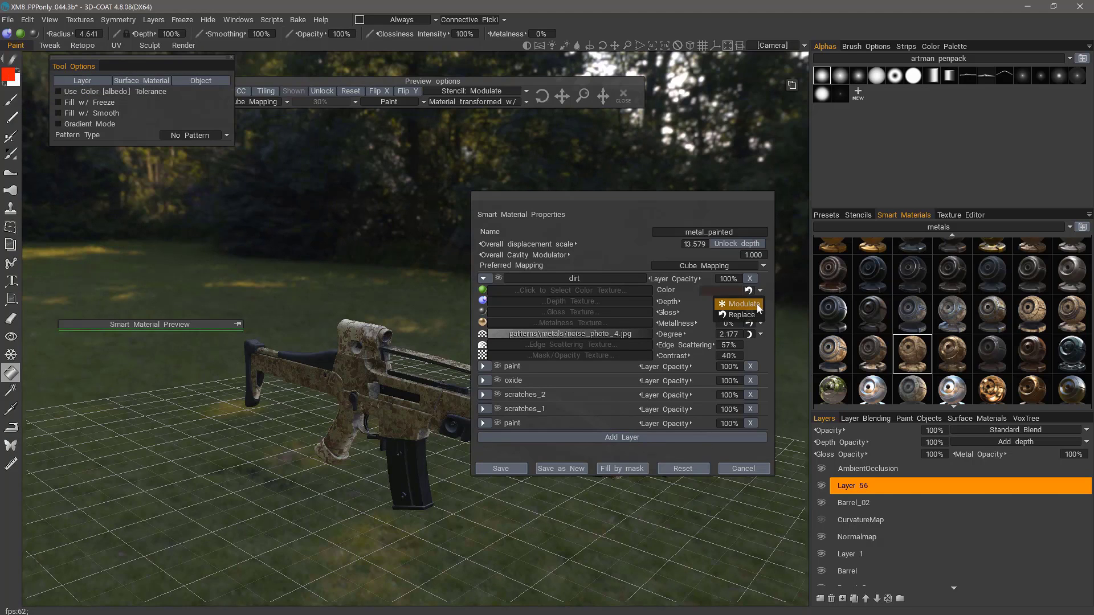
{"action": "left_click", "coordinate": [755, 305]}
{"action": "left_click_drag", "start_coordinate": [214, 321], "coordinate": [345, 297]}
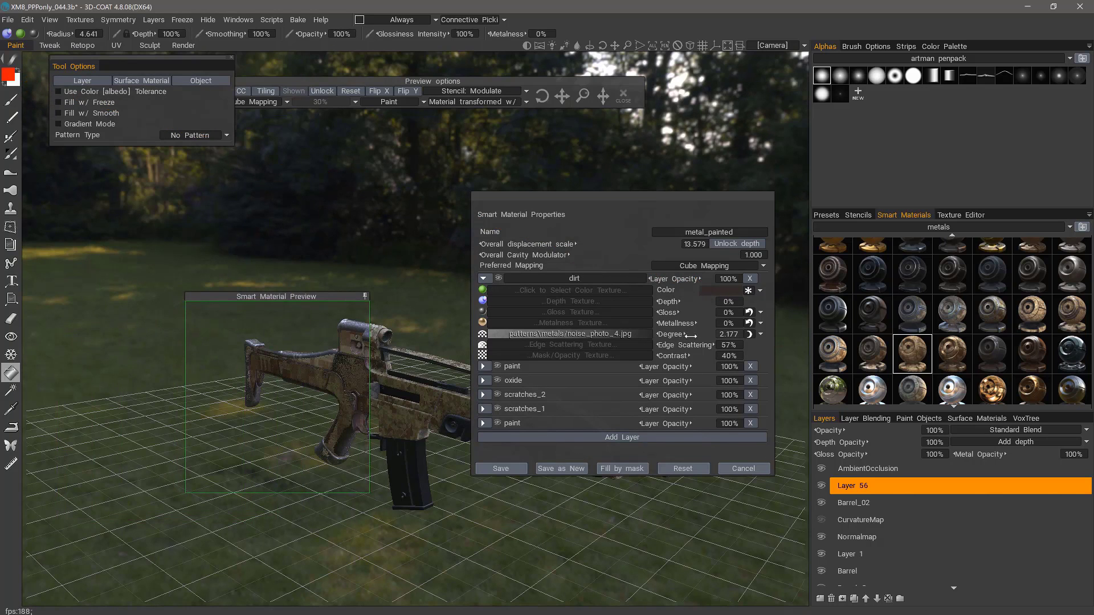
Try the Always condition for the dirt layer, and switch it to More on Convex with a degree of 2.077
{"action": "left_click", "coordinate": [750, 336]}
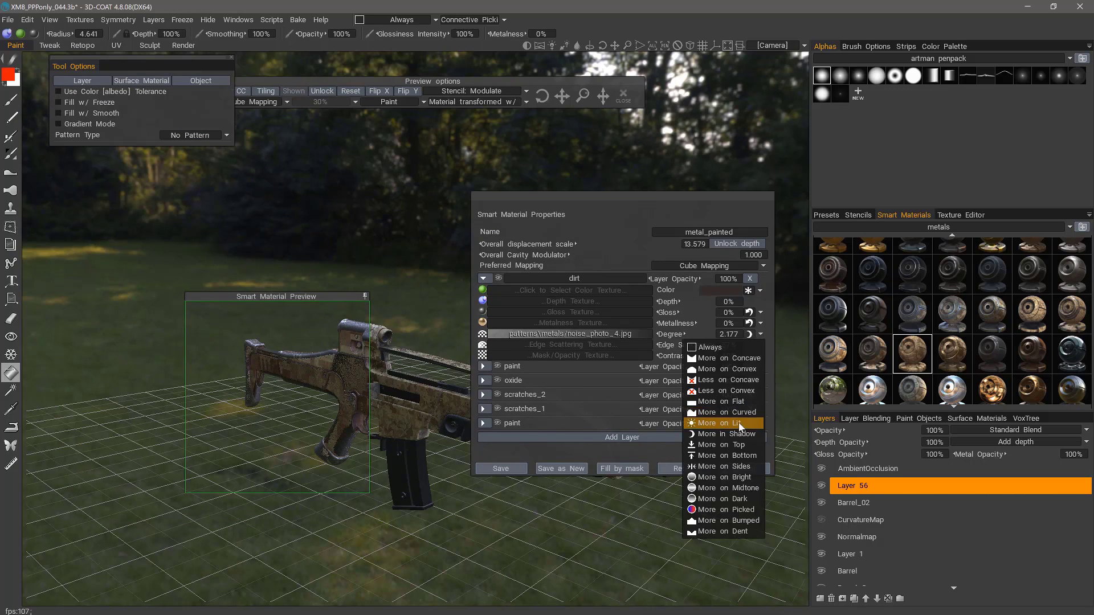
{"action": "left_click", "coordinate": [734, 349]}
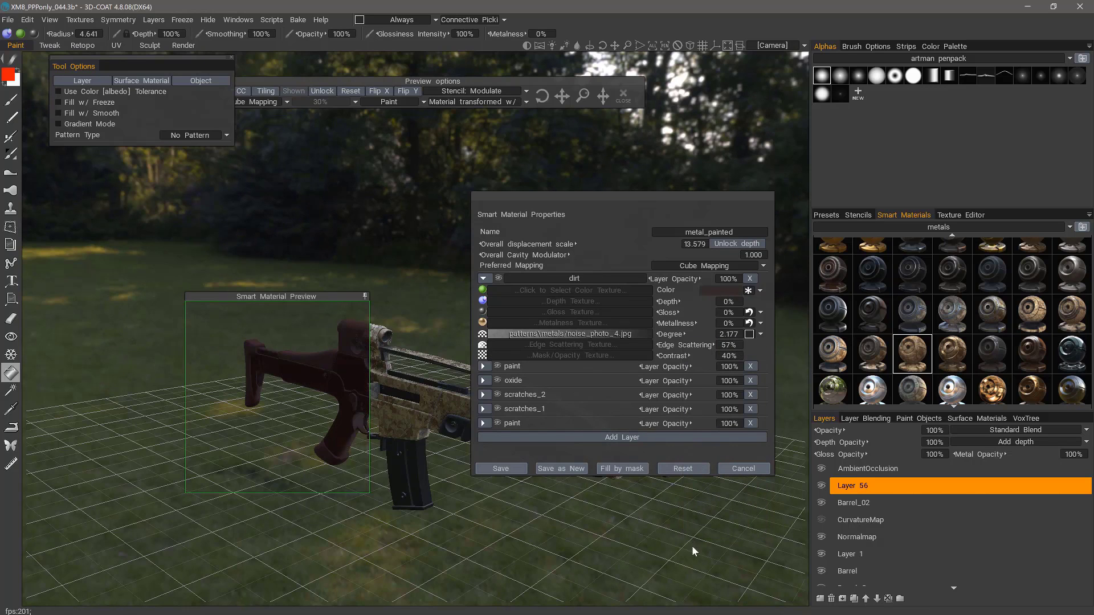
{"action": "left_click", "coordinate": [760, 335]}
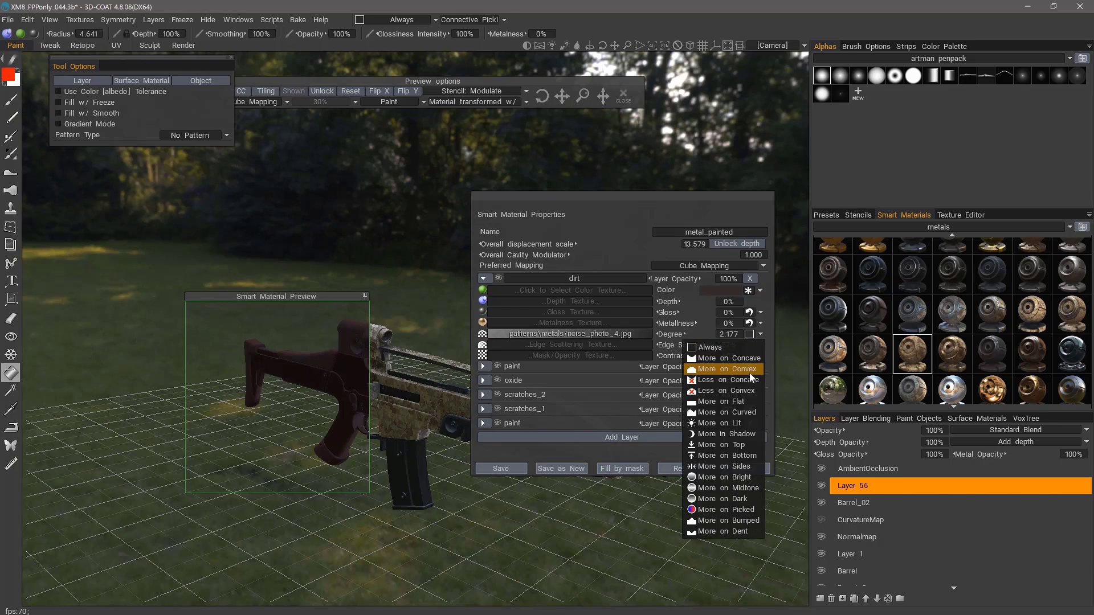
{"action": "left_click", "coordinate": [745, 370]}
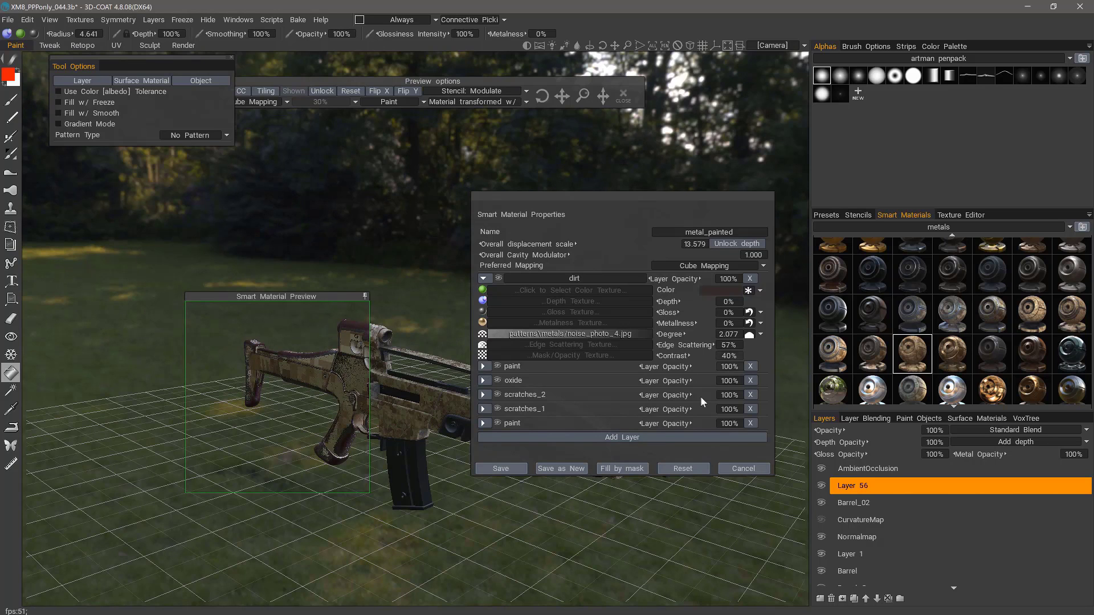
Collapse the dirt layer and expand both paint layers, oxide, scratches_2 and scratches_1 to examine their settings
{"action": "left_click", "coordinate": [483, 278]}
{"action": "left_click", "coordinate": [484, 329]}
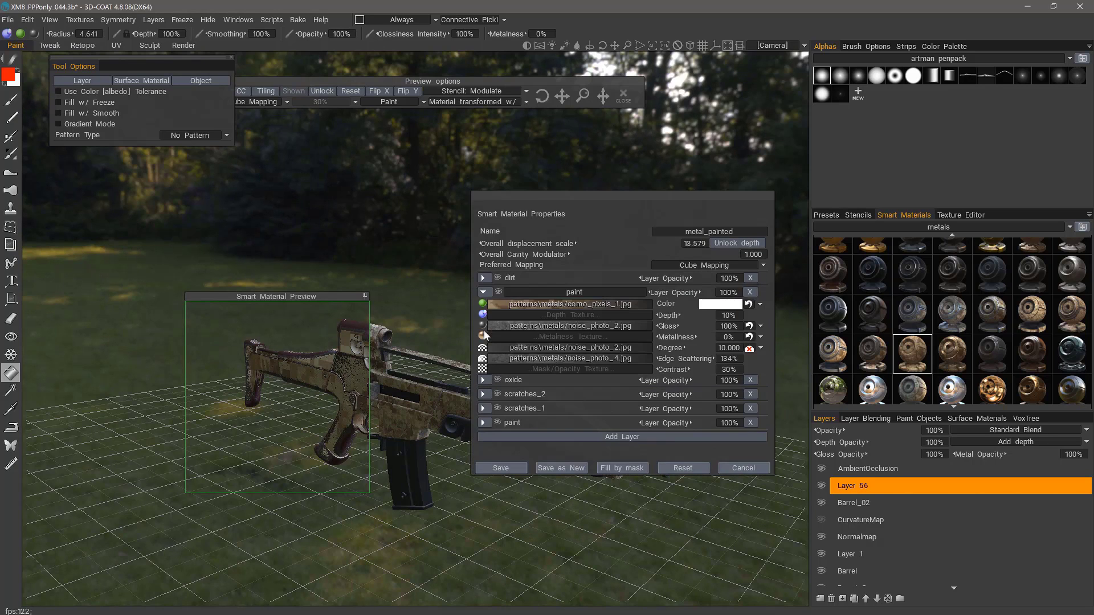
{"action": "left_click", "coordinate": [484, 379]}
{"action": "left_click", "coordinate": [483, 424]}
{"action": "left_click", "coordinate": [483, 480]}
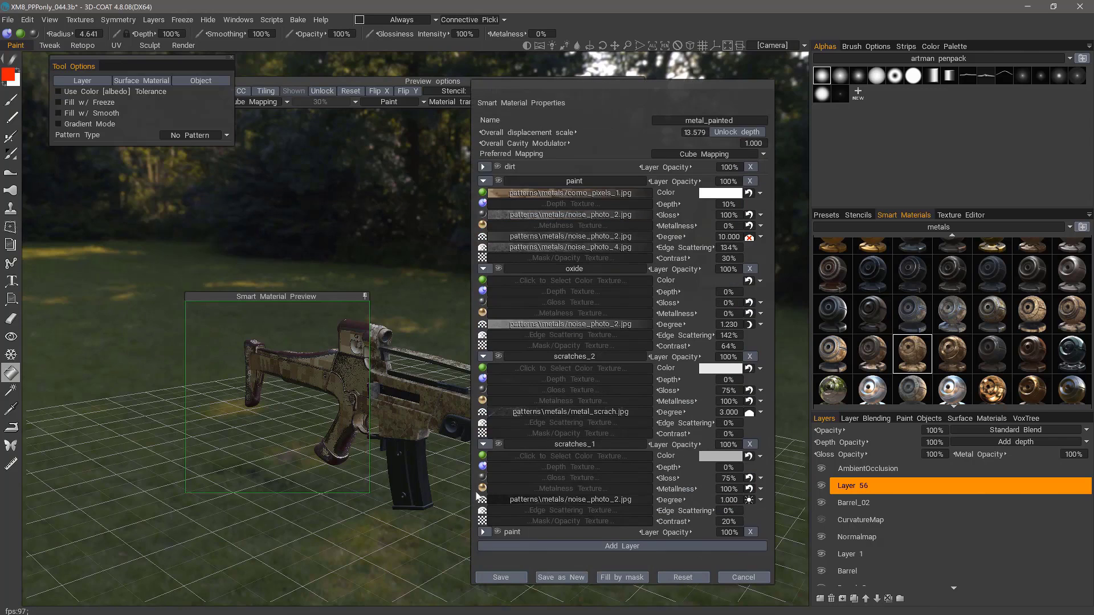
{"action": "left_click", "coordinate": [484, 532]}
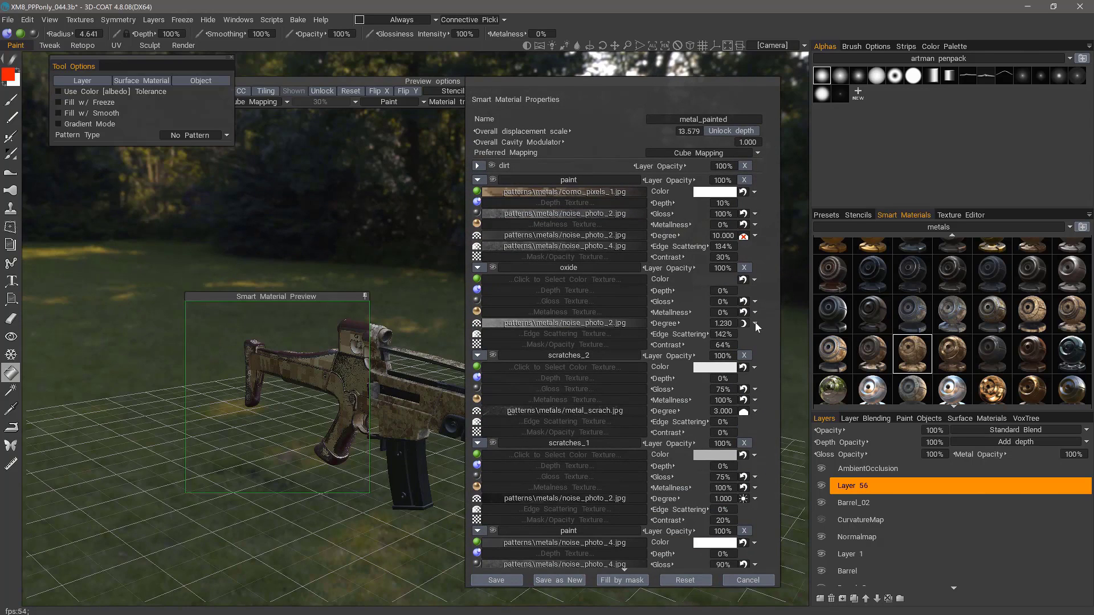
Set the degree condition of the paint layer with the camo texture to More in Shadow
{"action": "left_click", "coordinate": [755, 236]}
{"action": "left_click", "coordinate": [741, 337]}
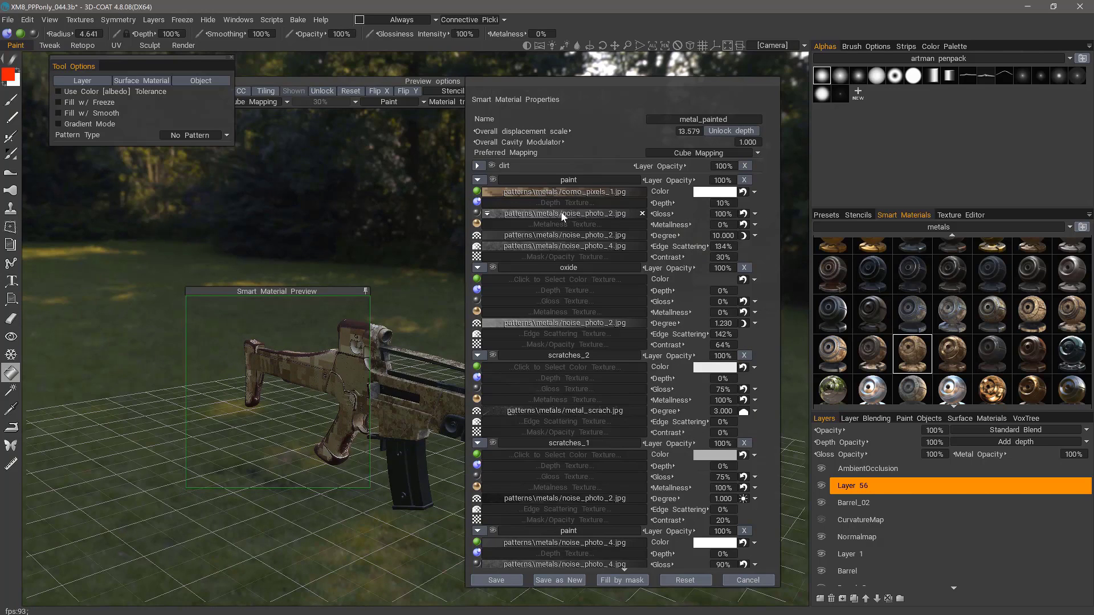
Try Overall Cavity Modulator values of 0.694 and 1.535 for the metal_painted material, and restore it to 1
{"action": "mouse_move", "coordinate": [551, 214]}
{"action": "mouse_move", "coordinate": [559, 190]}
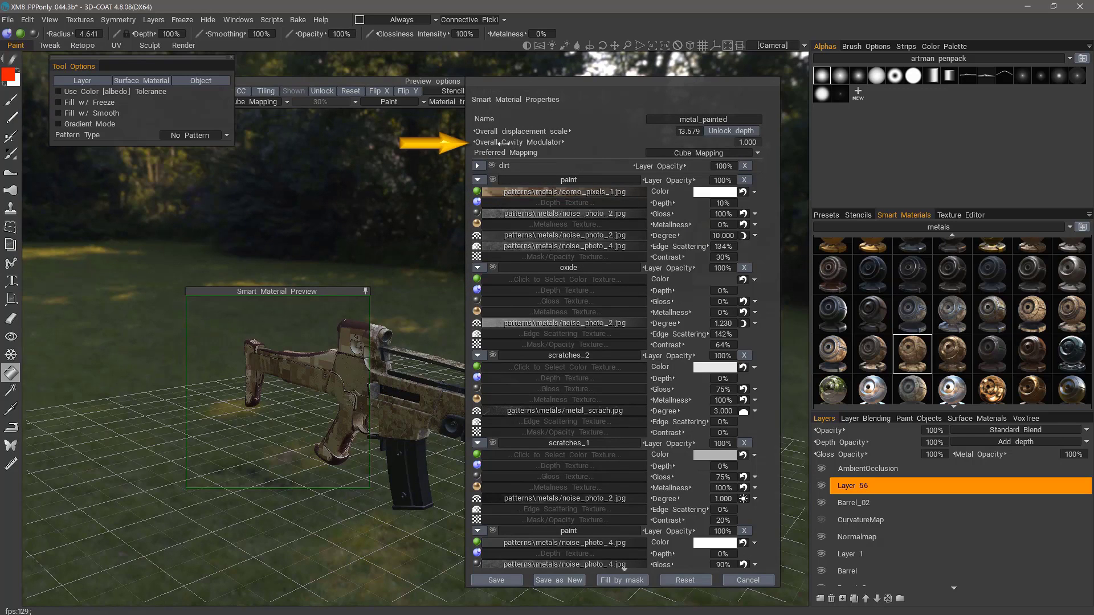
{"action": "left_click_drag", "start_coordinate": [715, 142], "coordinate": [678, 144]}
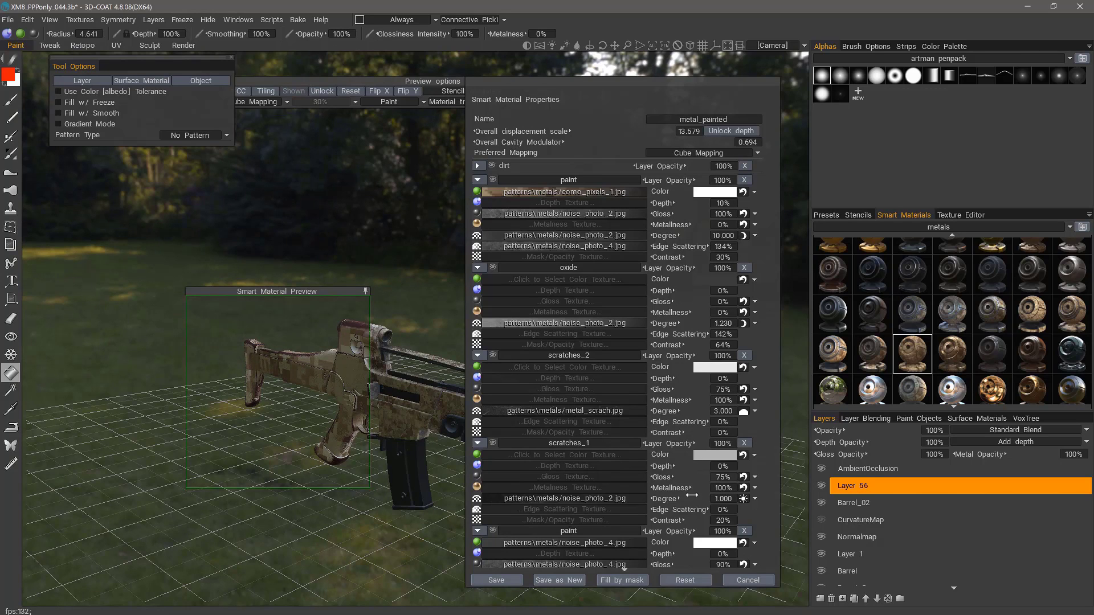
{"action": "left_click_drag", "start_coordinate": [704, 146], "coordinate": [717, 147]}
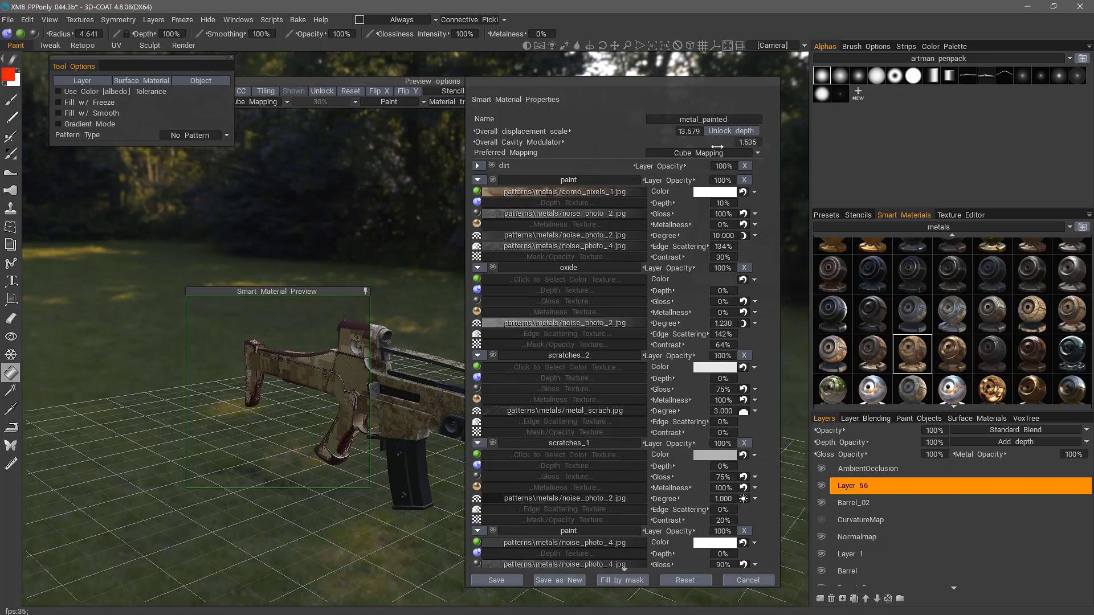
{"action": "left_click", "coordinate": [754, 144]}
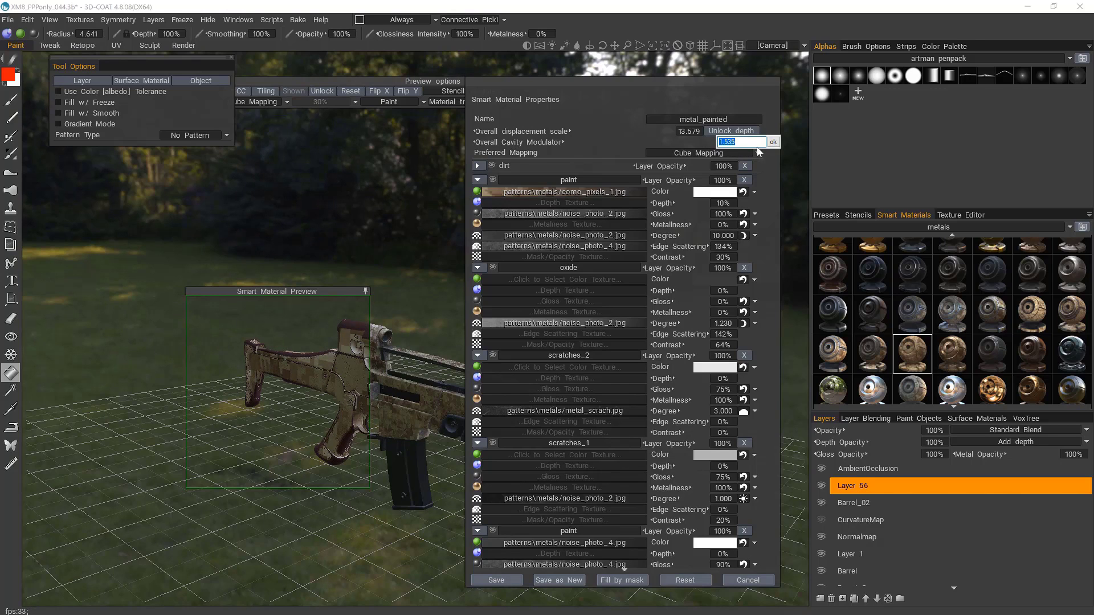
{"action": "type", "text": "1"}
{"action": "key", "text": "Return"}
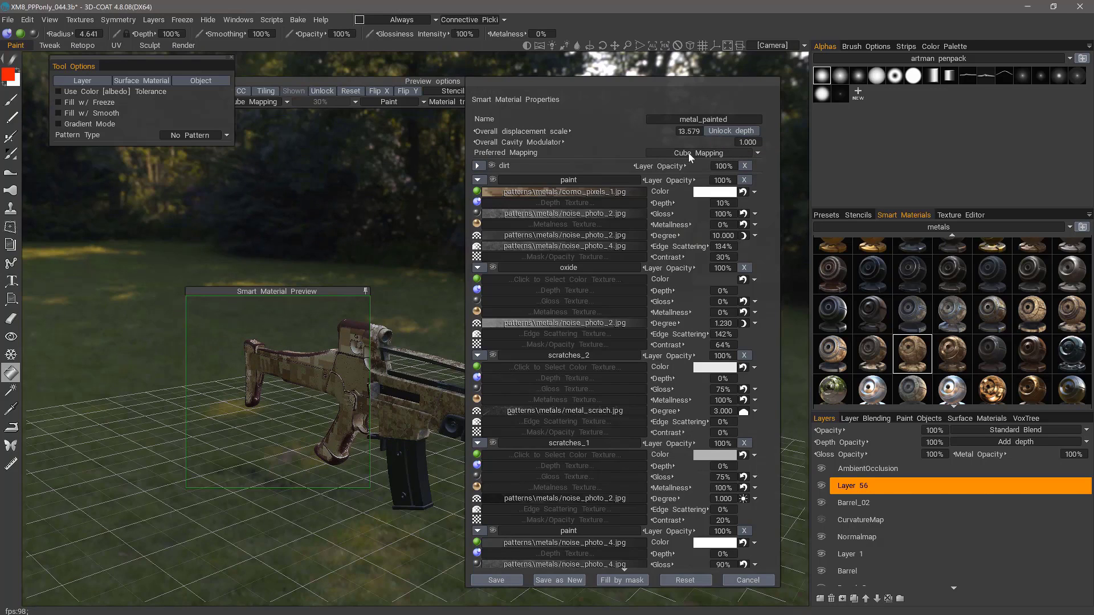
Examine the Preferred Mapping options of metal_painted and close its properties without saving
{"action": "left_click", "coordinate": [758, 153]}
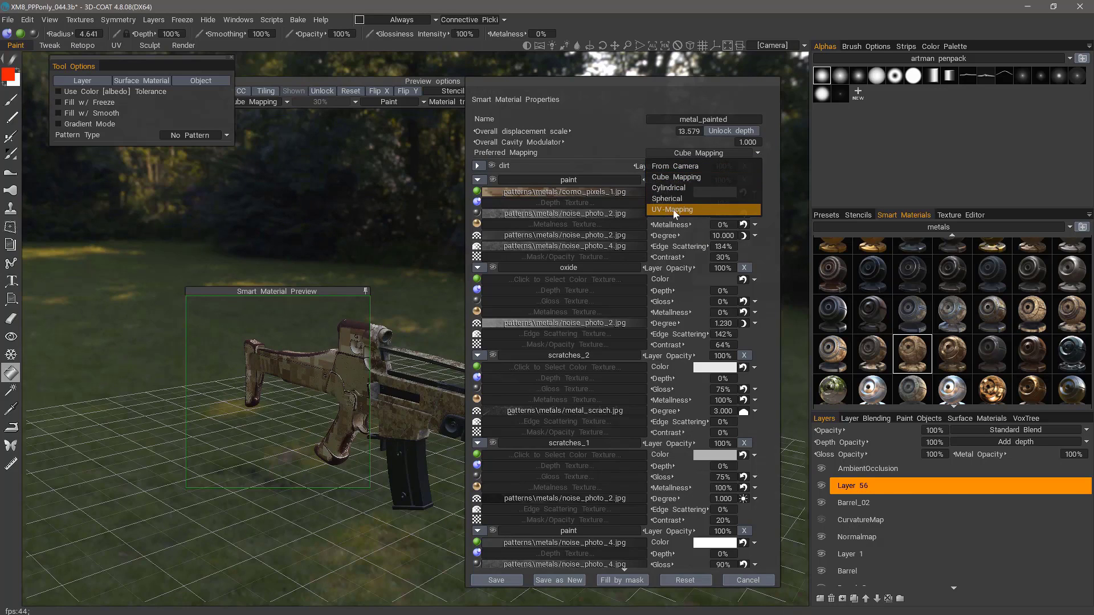
{"action": "left_click", "coordinate": [742, 581]}
Select the tan camouflage smart material and place the Smart Material Preview over the rifle's handguard and front half
{"action": "left_click_drag", "start_coordinate": [330, 288], "coordinate": [316, 282]}
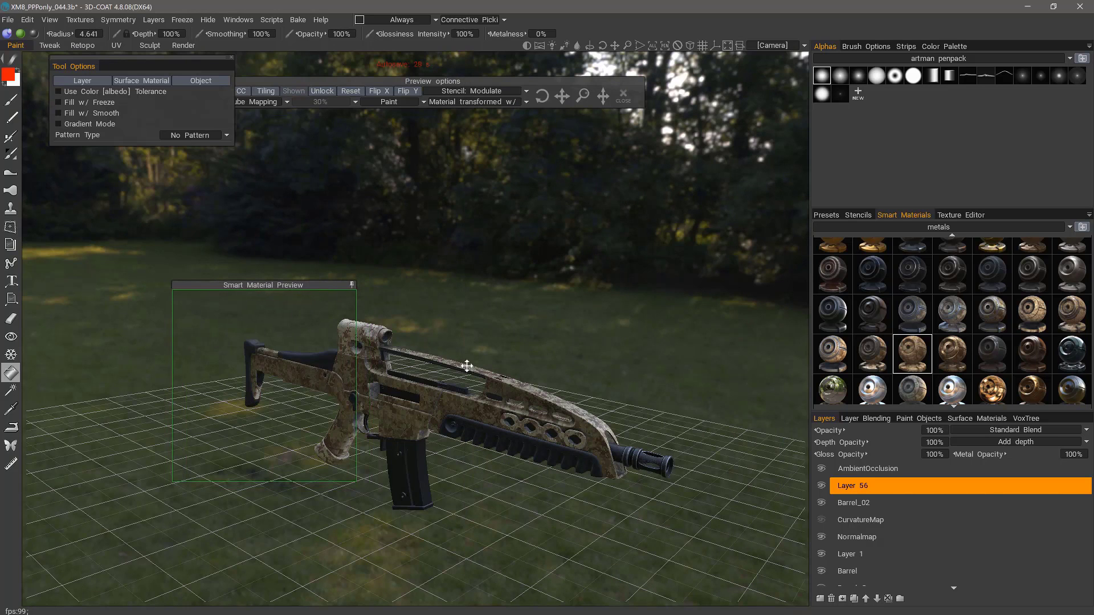
{"action": "right_click", "coordinate": [915, 360]}
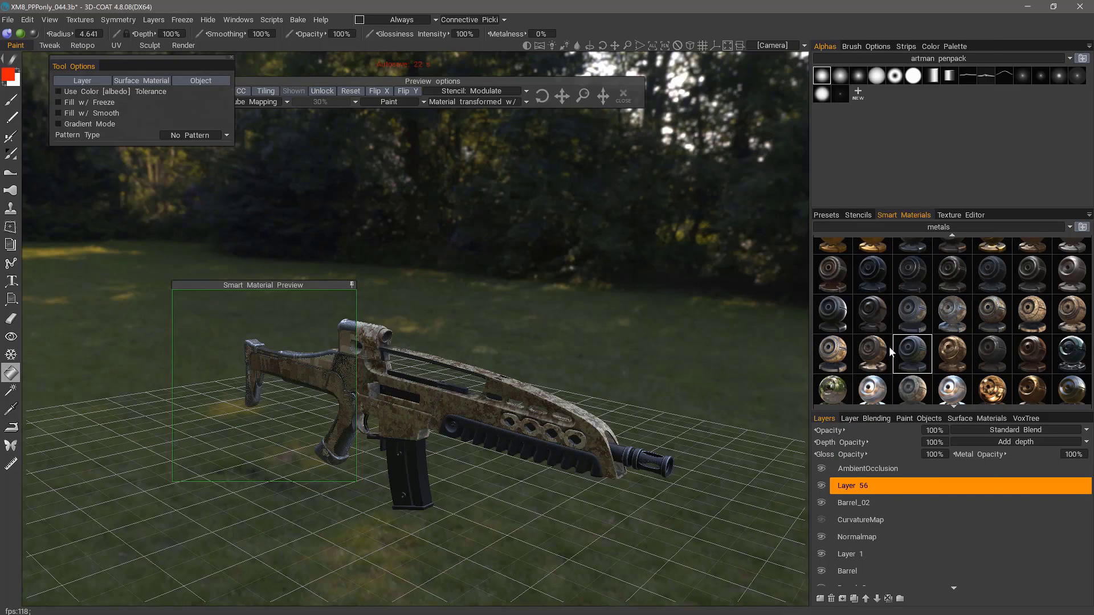
{"action": "left_click", "coordinate": [1034, 314]}
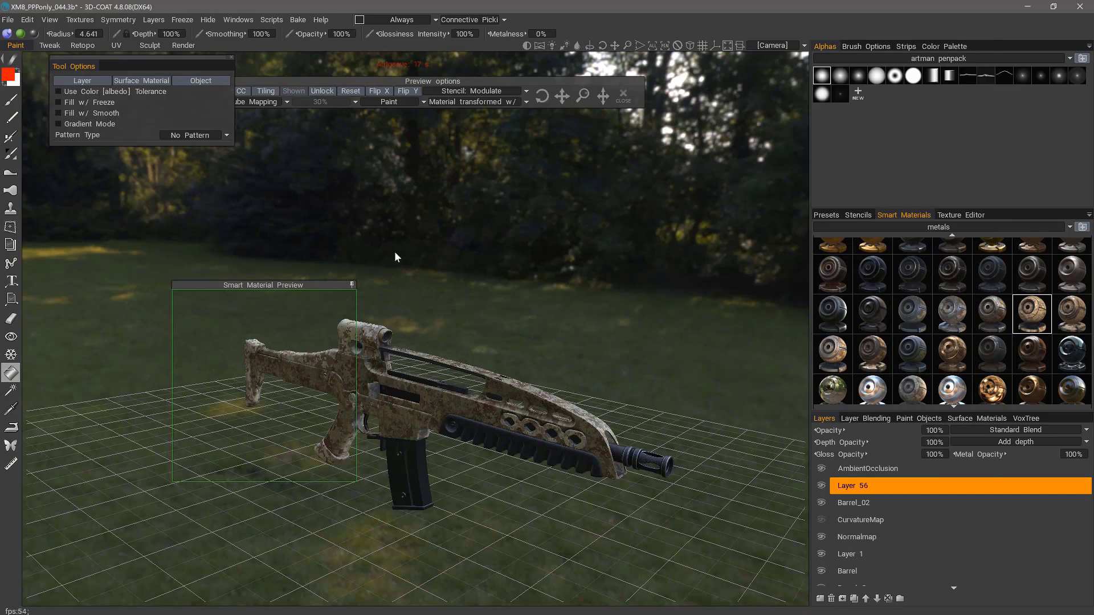
{"action": "left_click_drag", "start_coordinate": [322, 286], "coordinate": [607, 315]}
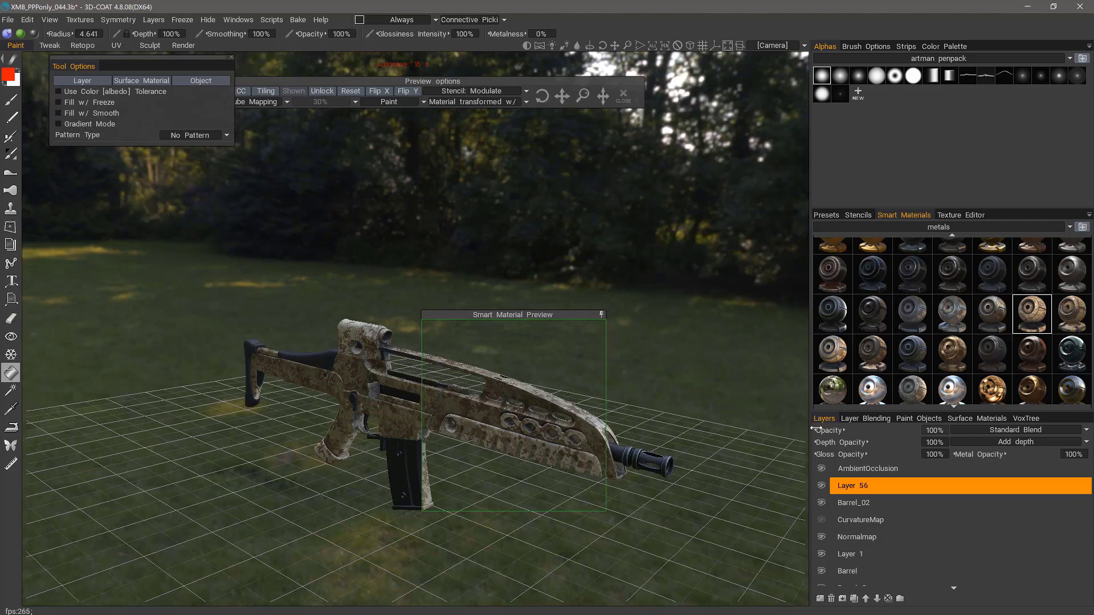
Open the selected camouflage material for editing and hide the Depth, Gloss and Metal channels of its dirt layer
{"action": "right_click", "coordinate": [1010, 320]}
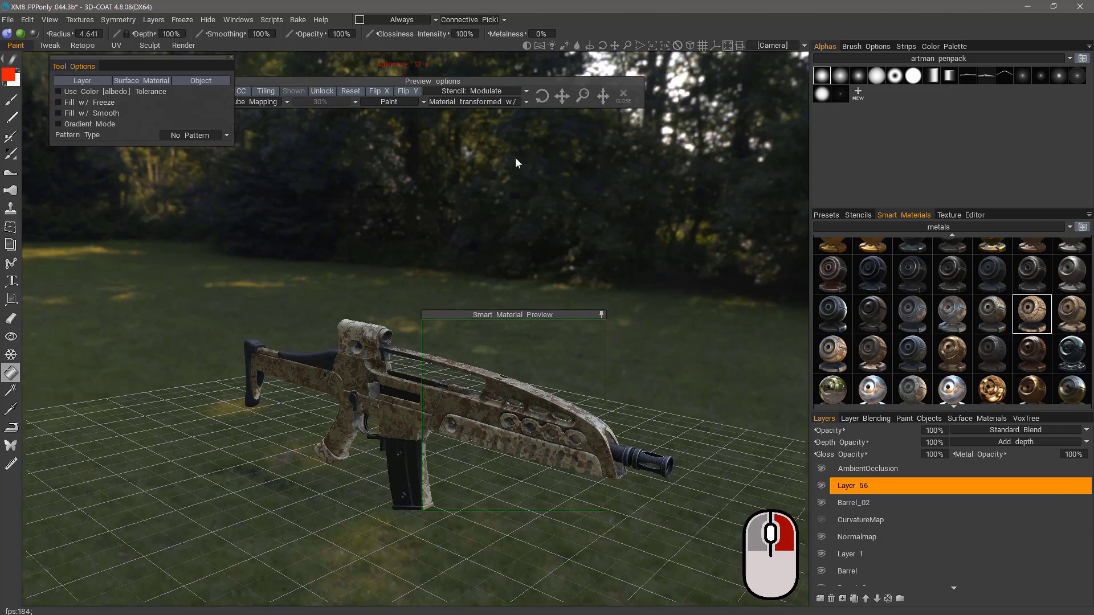
{"action": "left_click", "coordinate": [973, 89]}
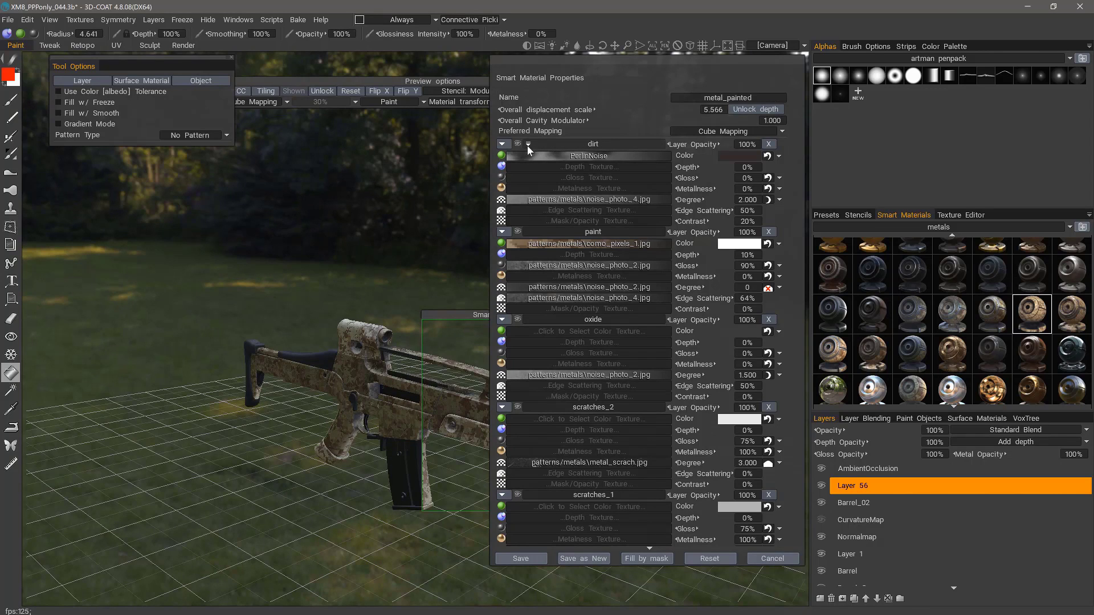
{"action": "left_click", "coordinate": [527, 145]}
{"action": "left_click", "coordinate": [502, 144]}
{"action": "left_click", "coordinate": [506, 196]}
{"action": "left_click", "coordinate": [507, 204]}
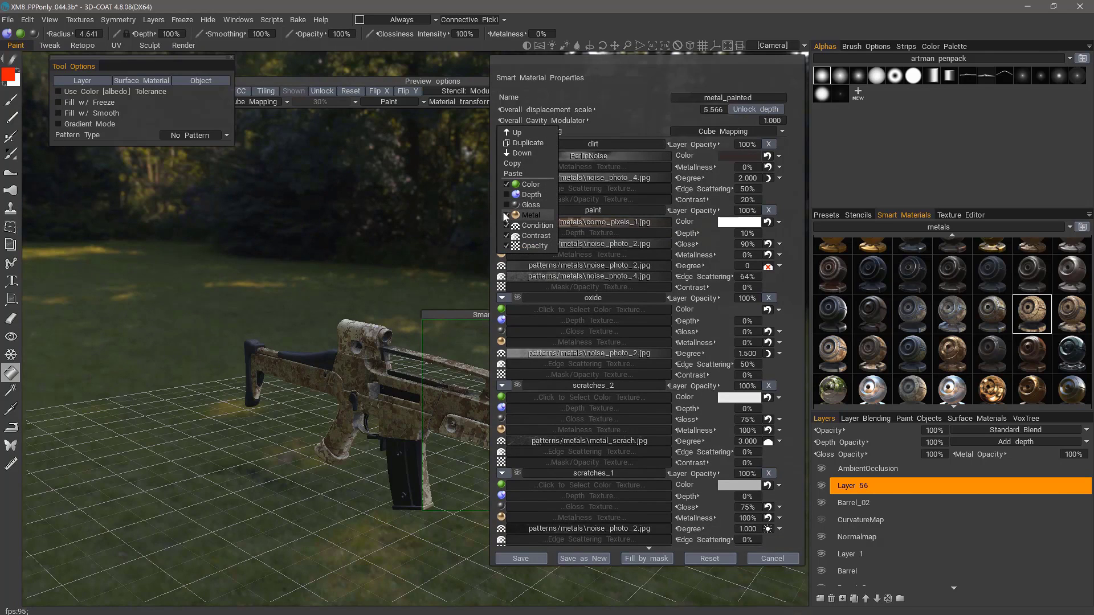
{"action": "left_click", "coordinate": [506, 215]}
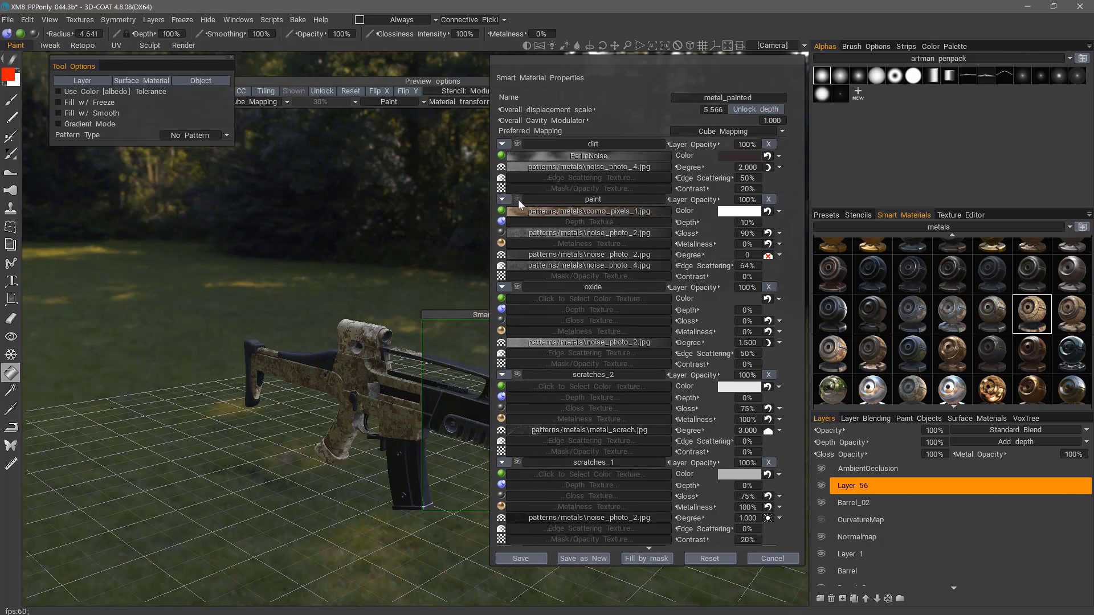
Toggle the paint layer's visibility off and on to compare the effect, and close the material properties without saving
{"action": "left_click_drag", "start_coordinate": [598, 70], "coordinate": [705, 95]}
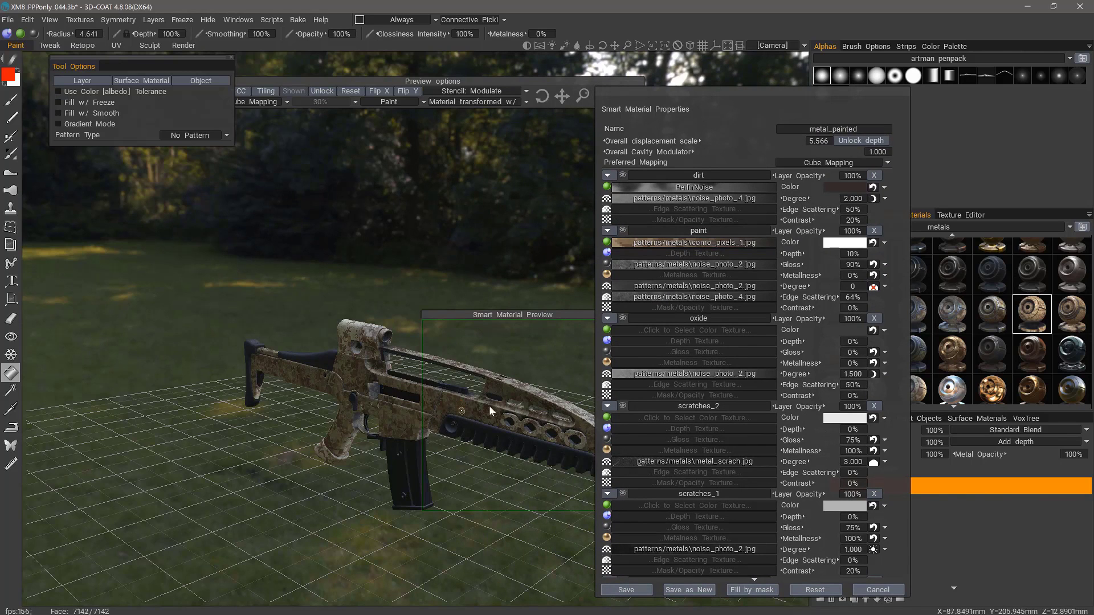
{"action": "left_click", "coordinate": [624, 230]}
{"action": "left_click", "coordinate": [623, 228]}
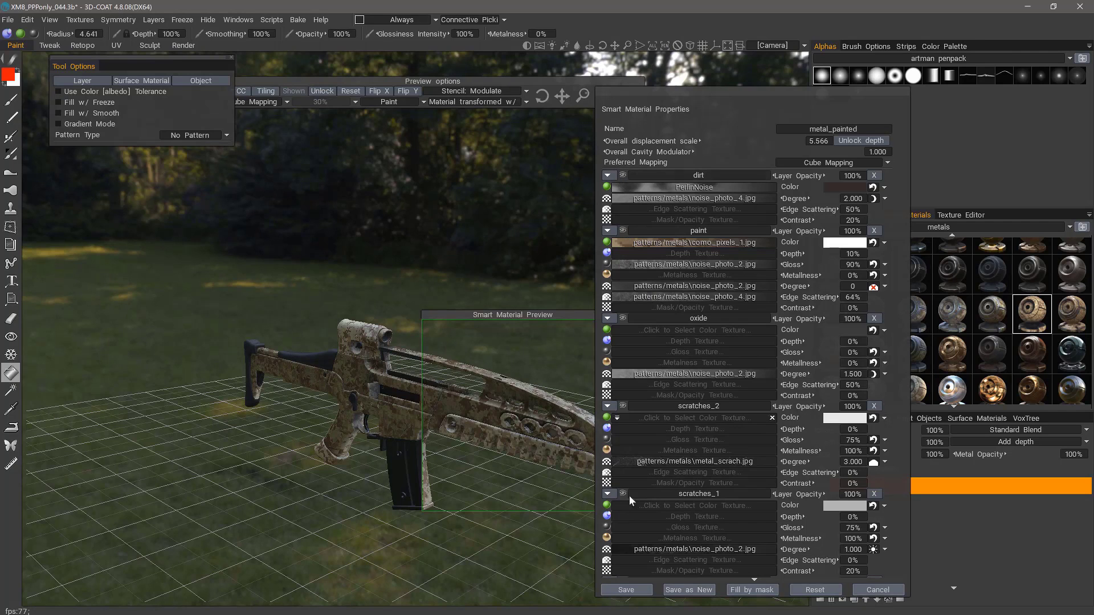
{"action": "left_click", "coordinate": [878, 589]}
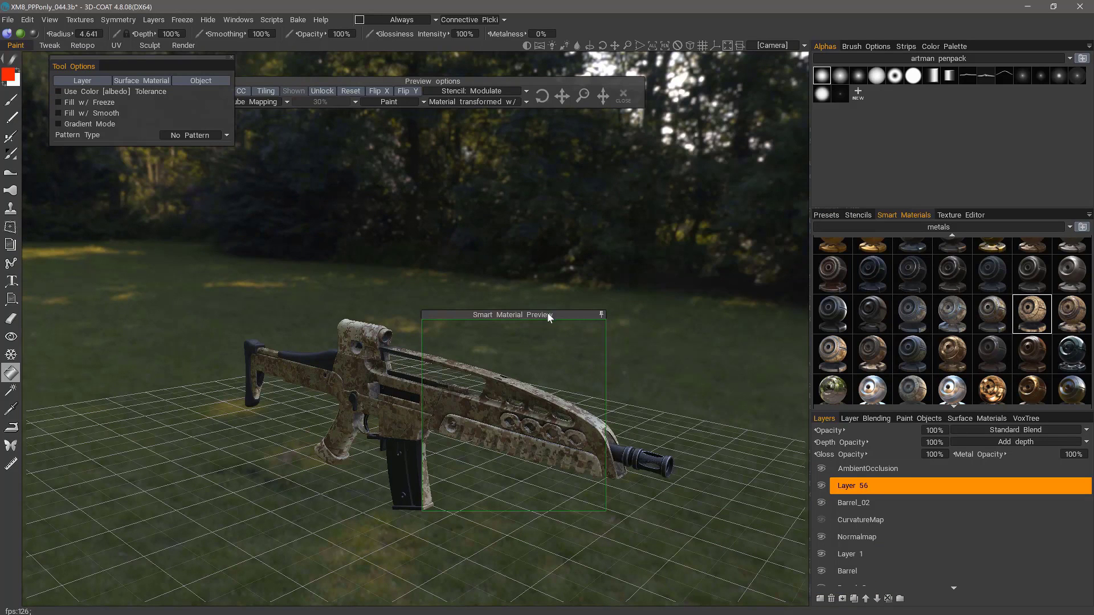
Start a new smart material in the metals folder
{"action": "left_click_drag", "start_coordinate": [548, 317], "coordinate": [555, 309]}
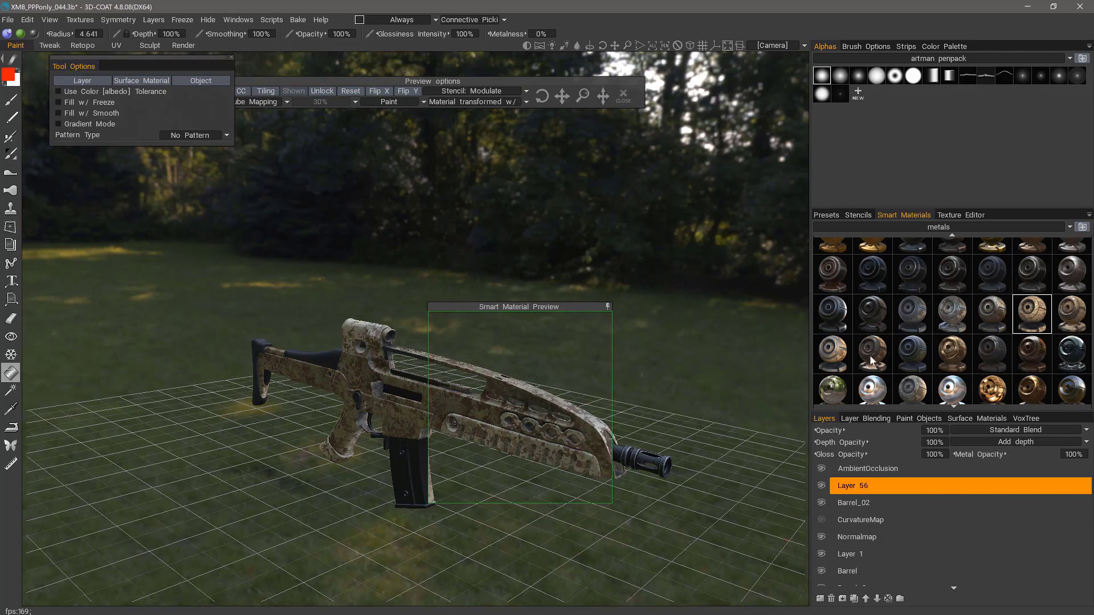
{"action": "scroll", "coordinate": [871, 360], "scroll_direction": "down", "scroll_amount": 2}
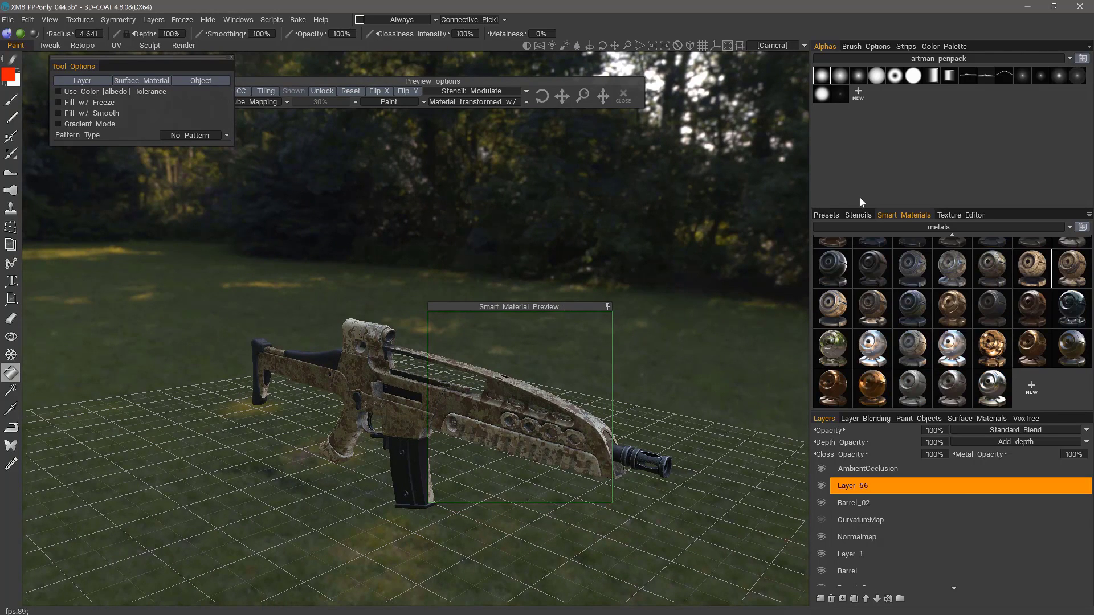
{"action": "left_click", "coordinate": [1032, 389]}
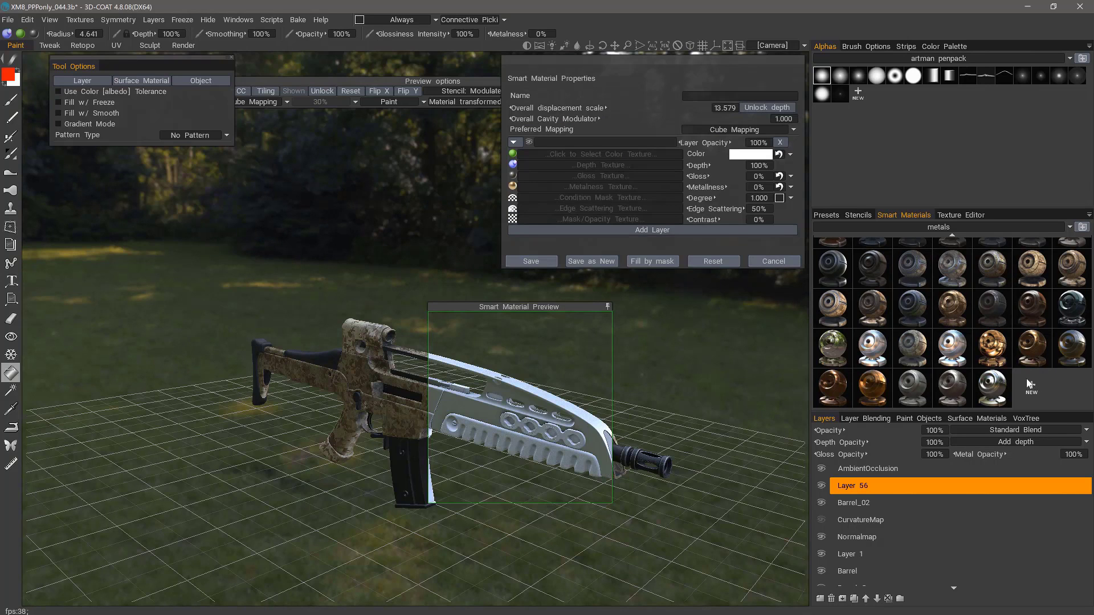
Collapse the Smart Material Preview on the rifle and display the enlarged sphere preview beside the new material's properties
{"action": "left_click_drag", "start_coordinate": [607, 310], "coordinate": [446, 282]}
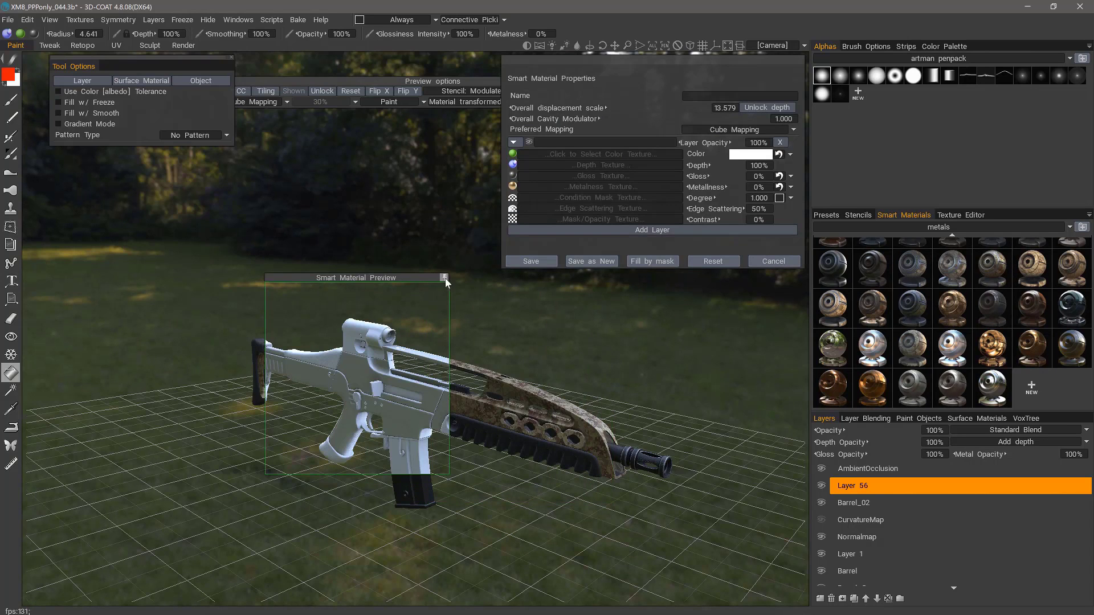
{"action": "left_click", "coordinate": [444, 278]}
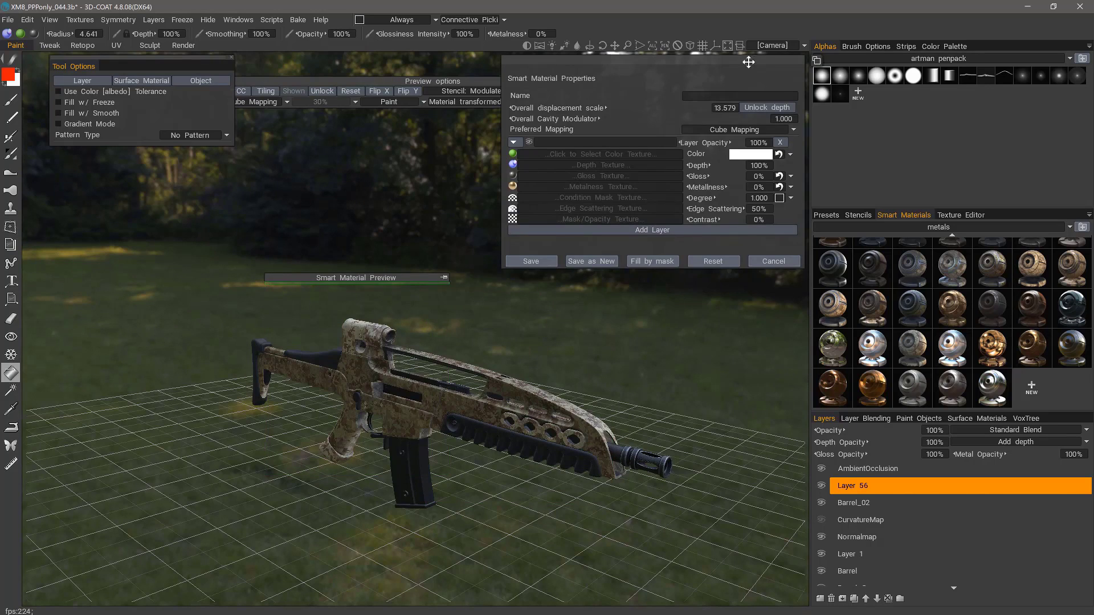
{"action": "left_click_drag", "start_coordinate": [748, 61], "coordinate": [664, 127]}
{"action": "left_click", "coordinate": [734, 126]}
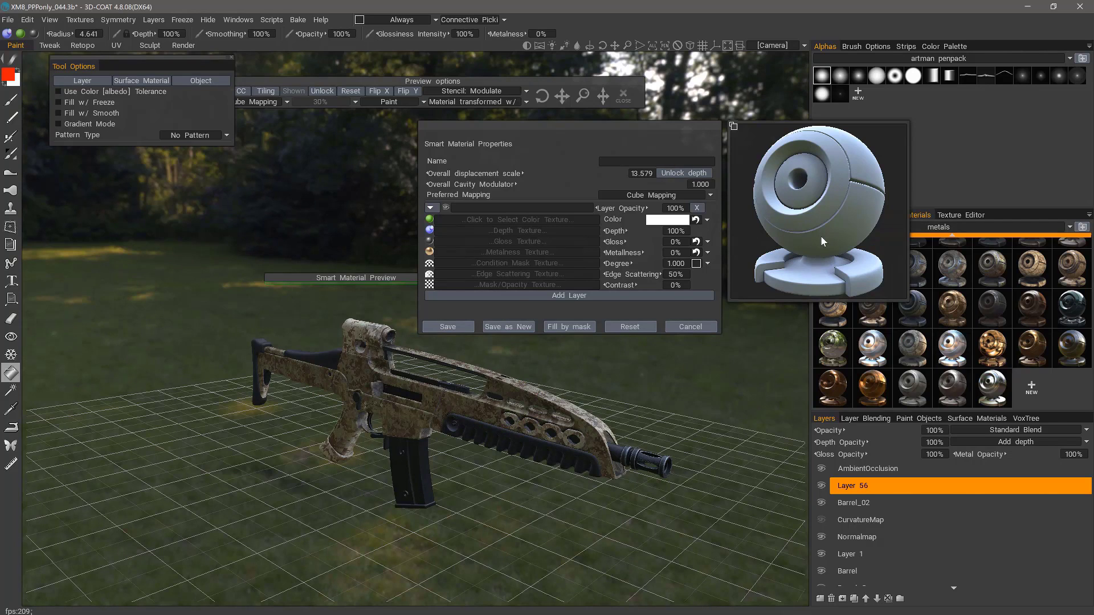
Set the new material layer's color to a bright, saturated red
{"action": "left_click", "coordinate": [666, 220]}
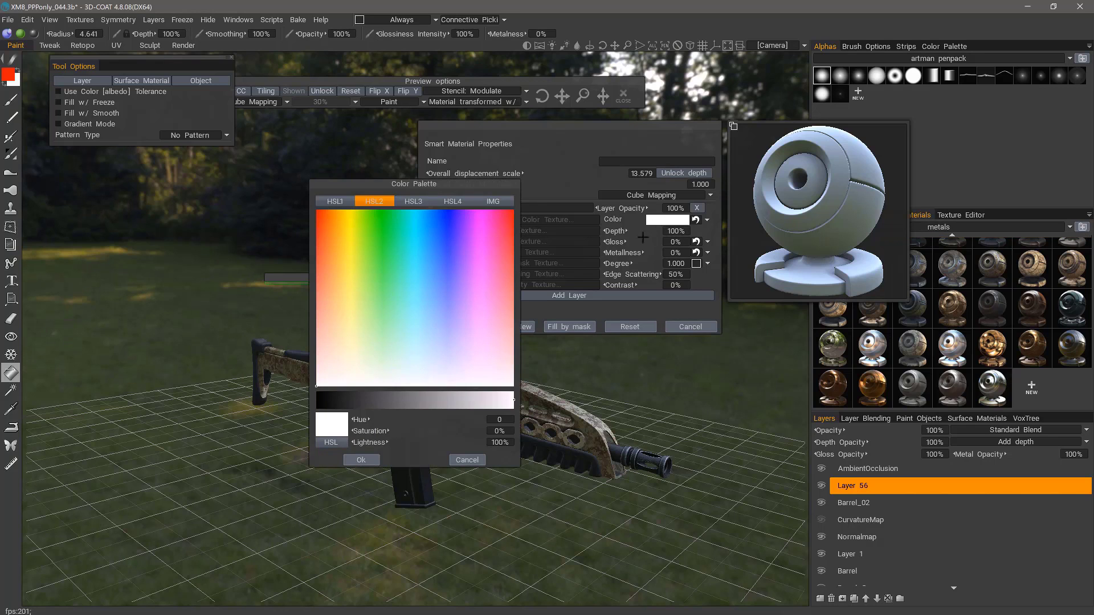
{"action": "left_click", "coordinate": [511, 234]}
{"action": "left_click", "coordinate": [511, 218]}
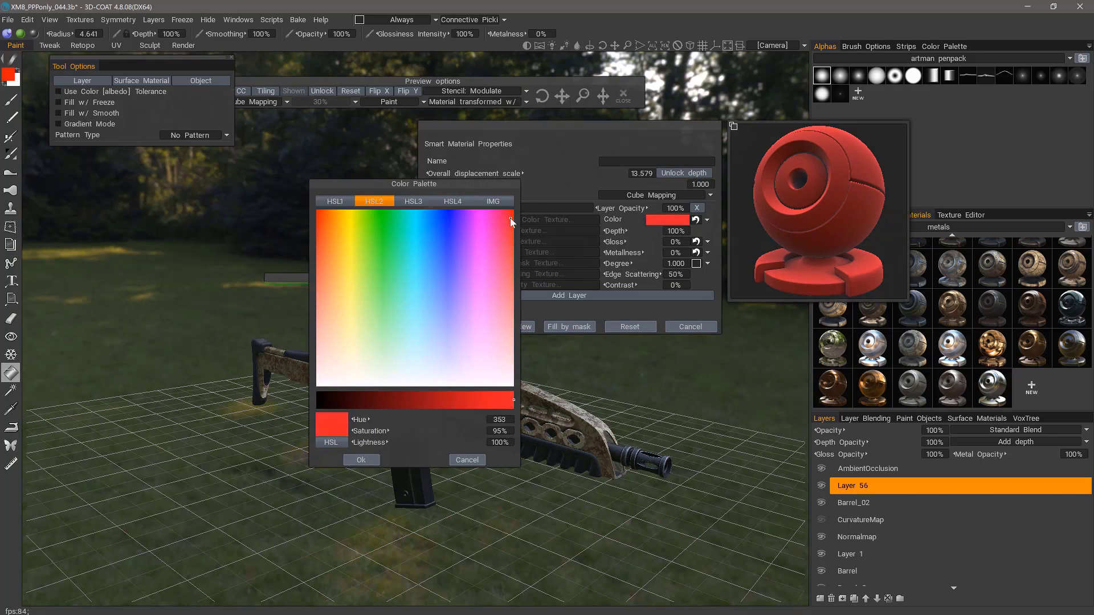
{"action": "left_click", "coordinate": [513, 211]}
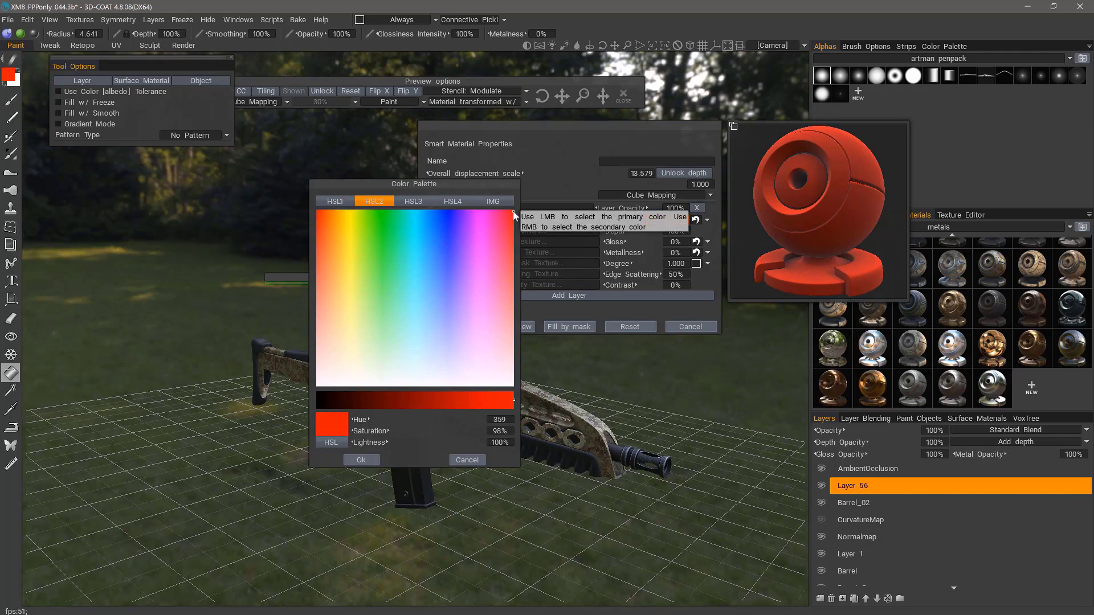
{"action": "left_click", "coordinate": [365, 461]}
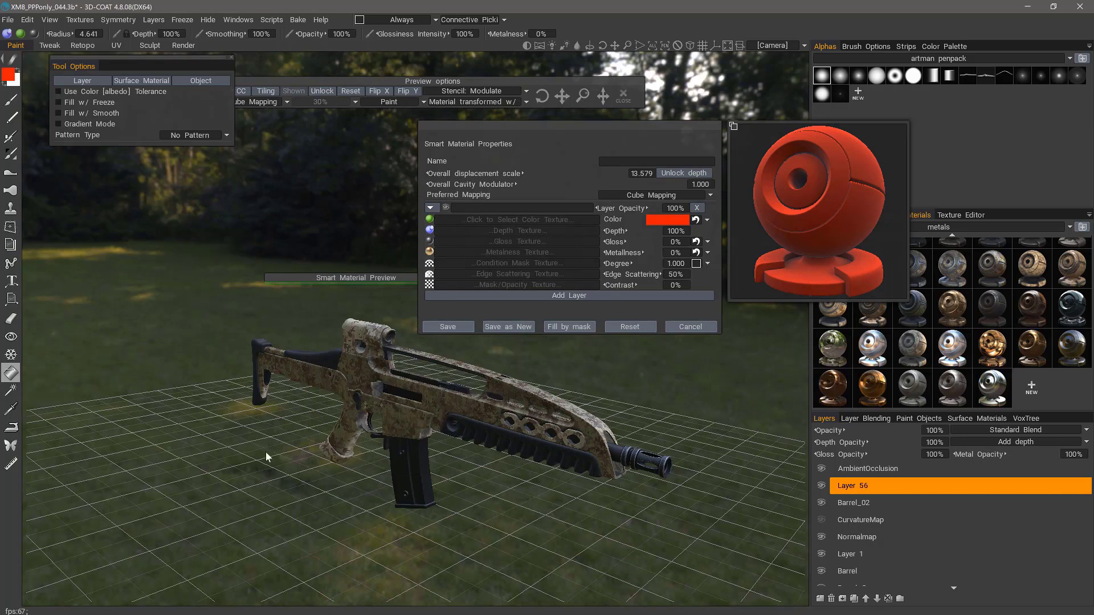
Set the layer's color to a muted khaki brown with a hue of about 47, saturation 31% and lightness 44%
{"action": "left_click", "coordinate": [683, 222]}
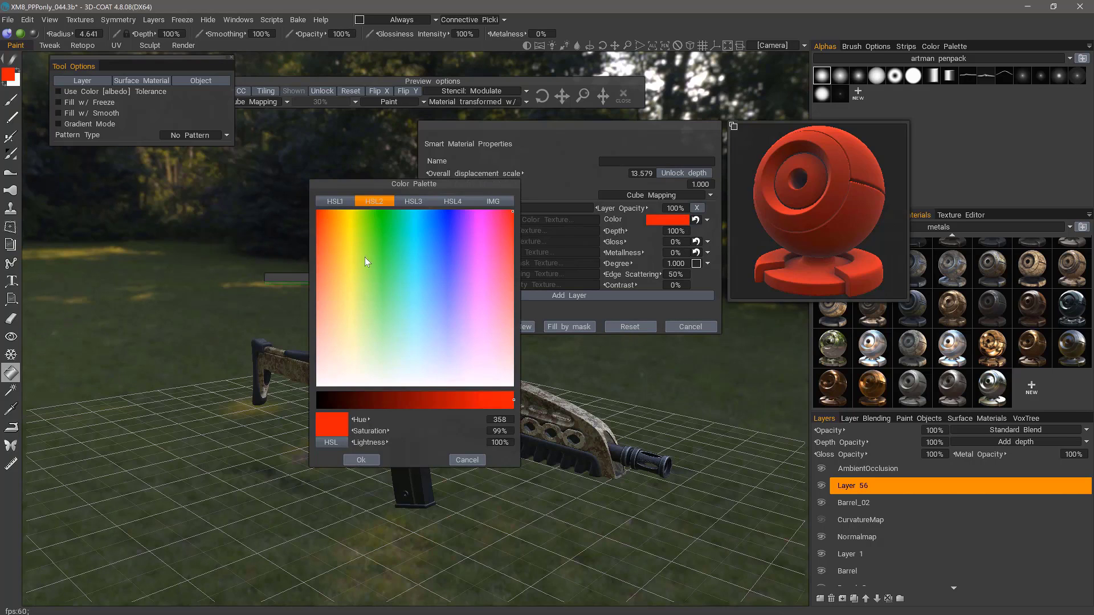
{"action": "left_click_drag", "start_coordinate": [343, 228], "coordinate": [339, 228]}
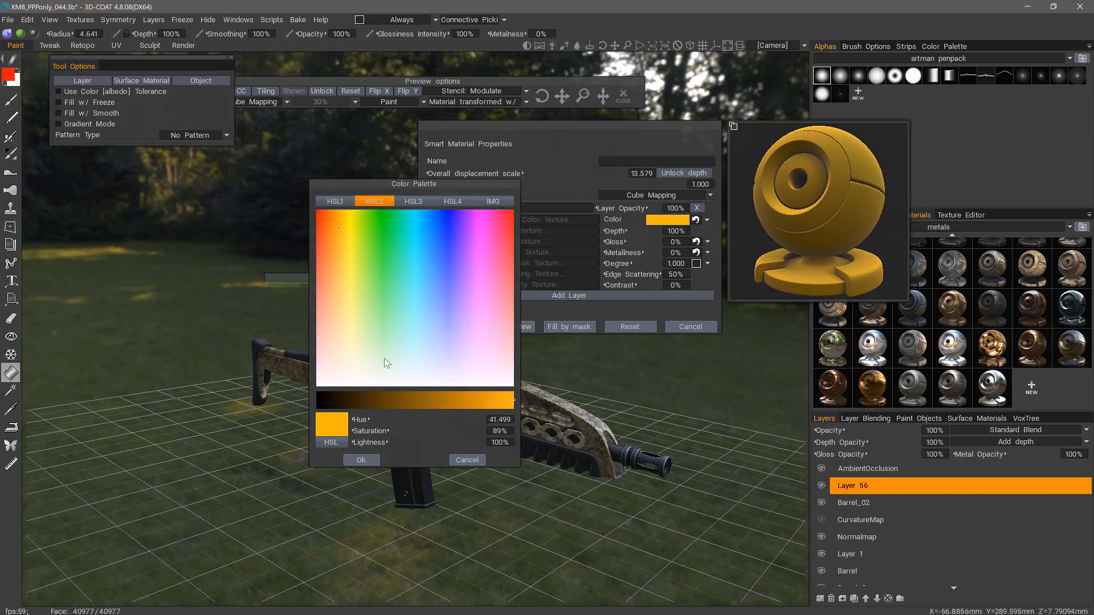
{"action": "left_click", "coordinate": [416, 400]}
{"action": "left_click", "coordinate": [338, 251]}
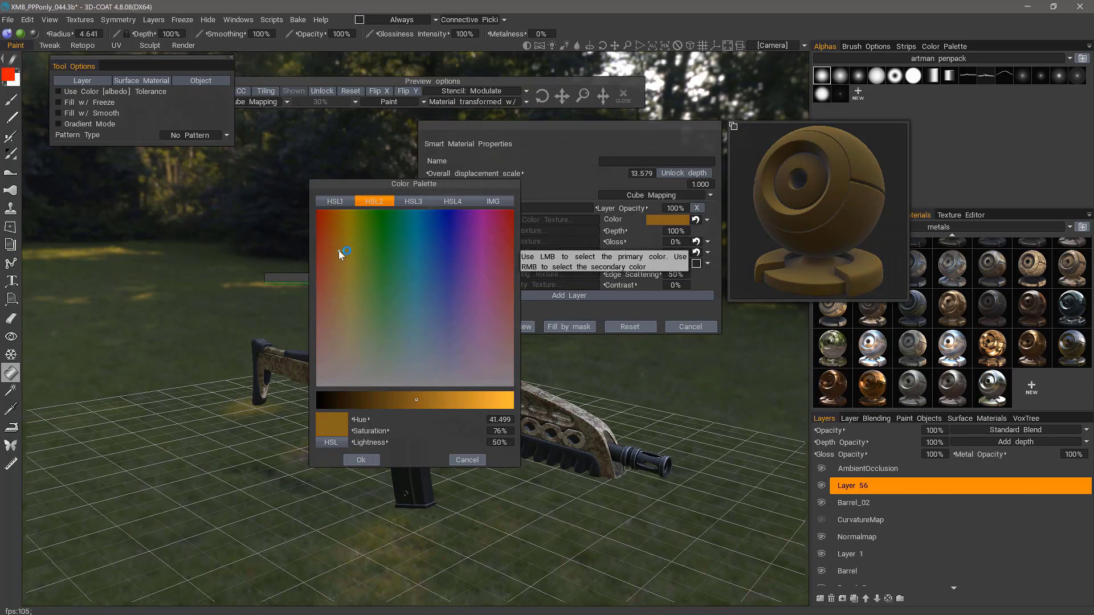
{"action": "left_click_drag", "start_coordinate": [345, 351], "coordinate": [342, 303]}
{"action": "left_click", "coordinate": [403, 400]}
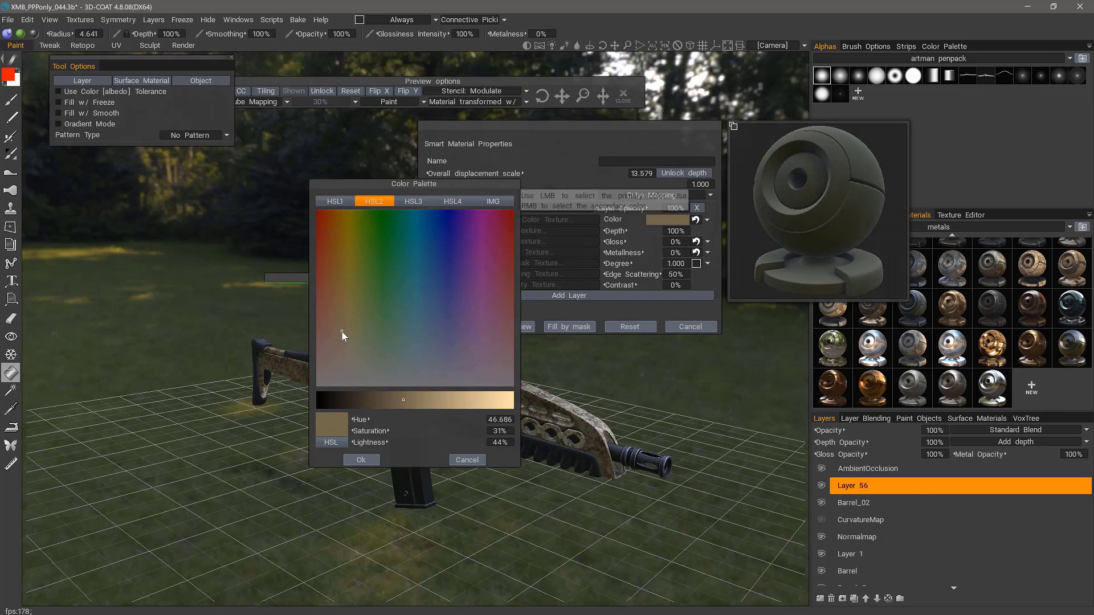
{"action": "left_click", "coordinate": [361, 460]}
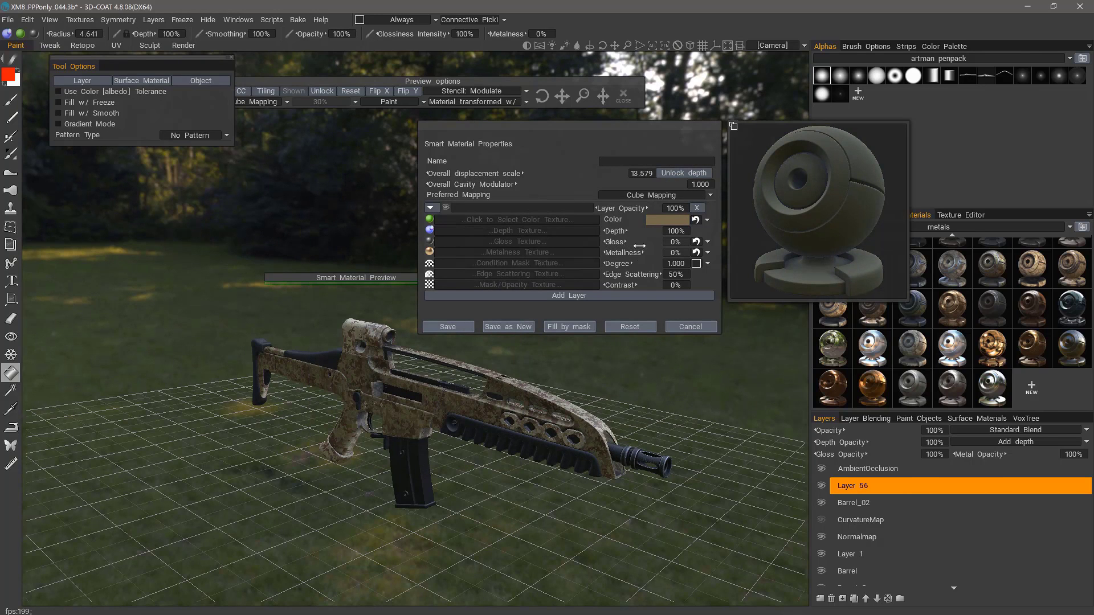
Load the crushed gravel image Sitework.Planting.Gravel.Crushed.jpg from the Concrete & Stone folder as the layer's depth texture
{"action": "left_click", "coordinate": [516, 231]}
{"action": "left_click", "coordinate": [637, 388]}
{"action": "scroll", "coordinate": [637, 387], "scroll_direction": "up", "scroll_amount": 1}
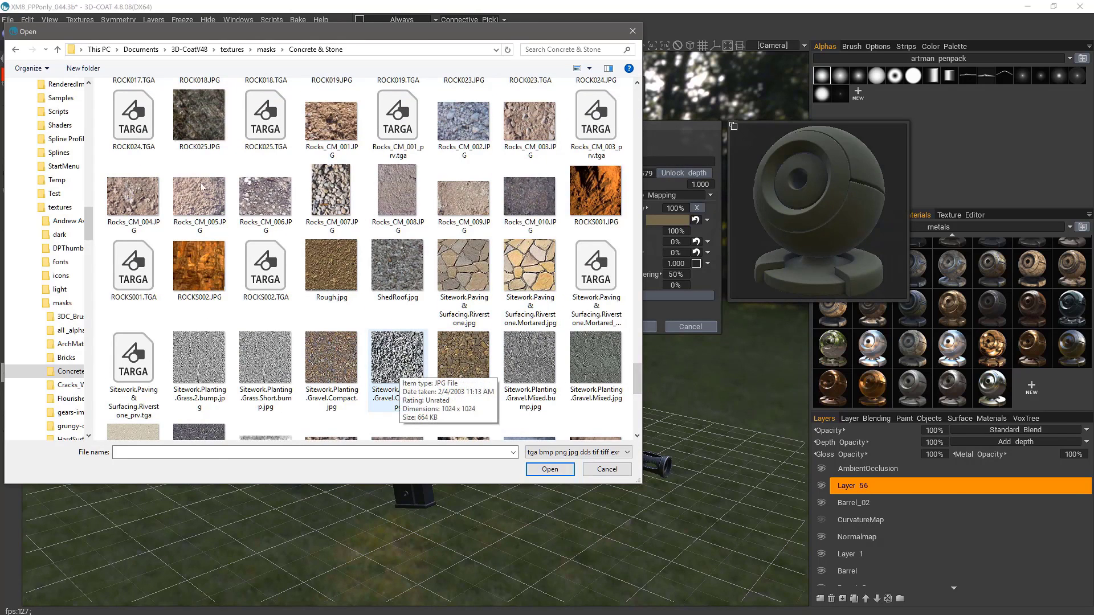
{"action": "double_click", "coordinate": [397, 365]}
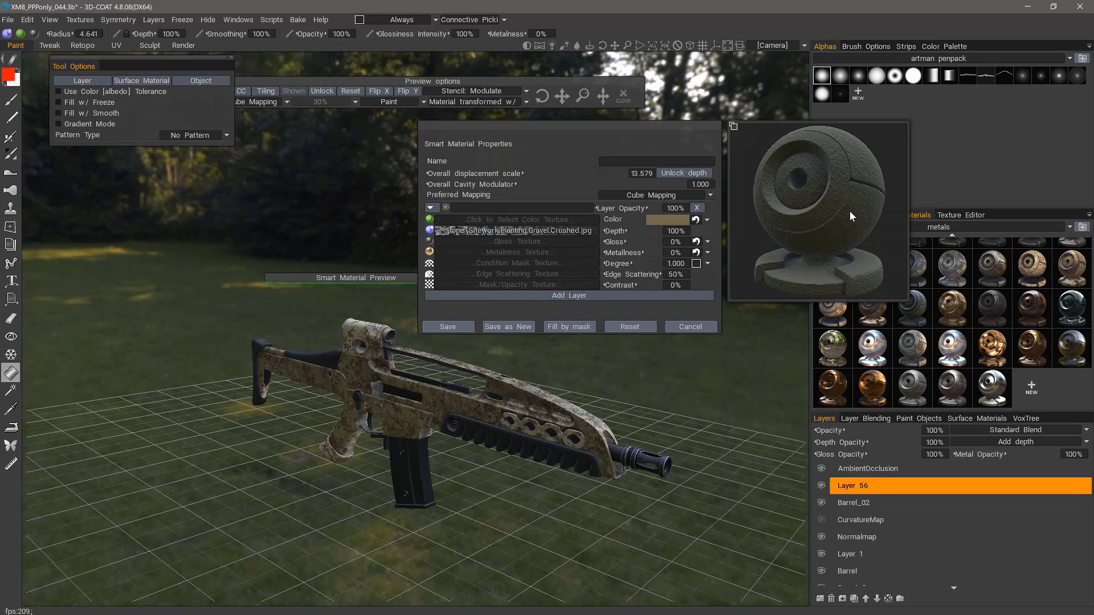
Set the gravel depth texture's scale to 38% and insert a control point on the upper part of its Overall curve
{"action": "left_click", "coordinate": [438, 231]}
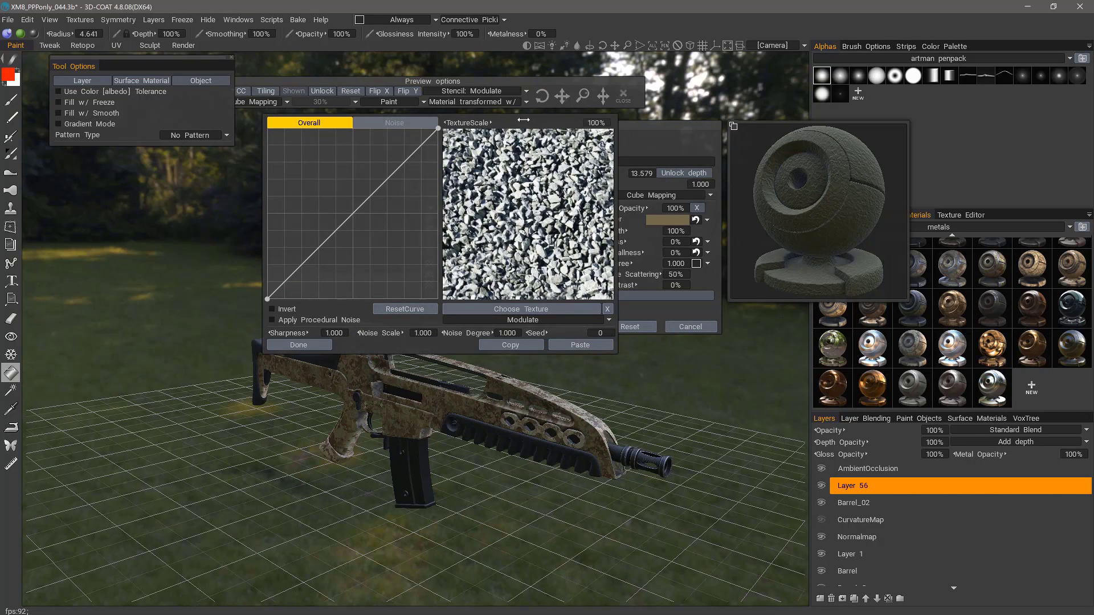
{"action": "left_click_drag", "start_coordinate": [523, 120], "coordinate": [511, 150]}
{"action": "left_click_drag", "start_coordinate": [390, 177], "coordinate": [372, 169]}
{"action": "right_click", "coordinate": [373, 170]}
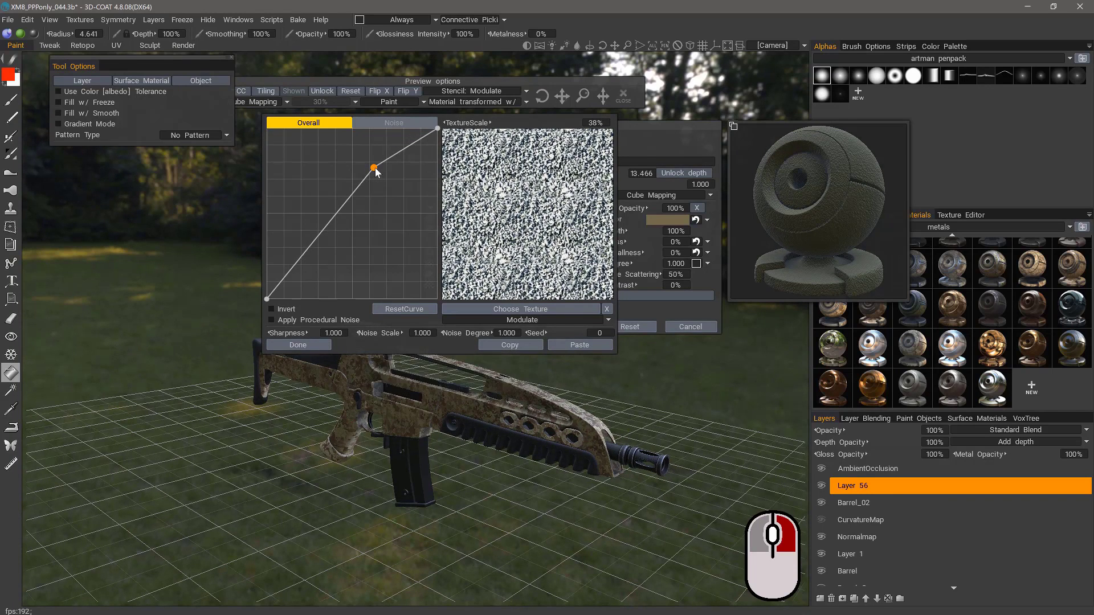
Try the smooth, precise and sharp types on the curve's upper control point and shift it slightly upward
{"action": "right_click", "coordinate": [374, 169]}
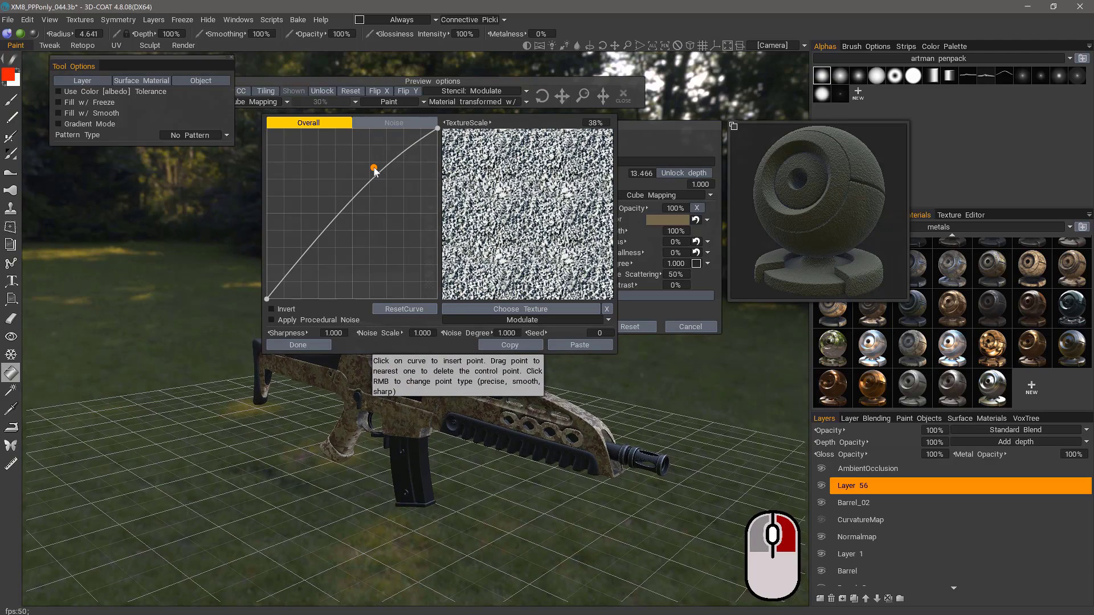
{"action": "left_click_drag", "start_coordinate": [374, 169], "coordinate": [365, 160]}
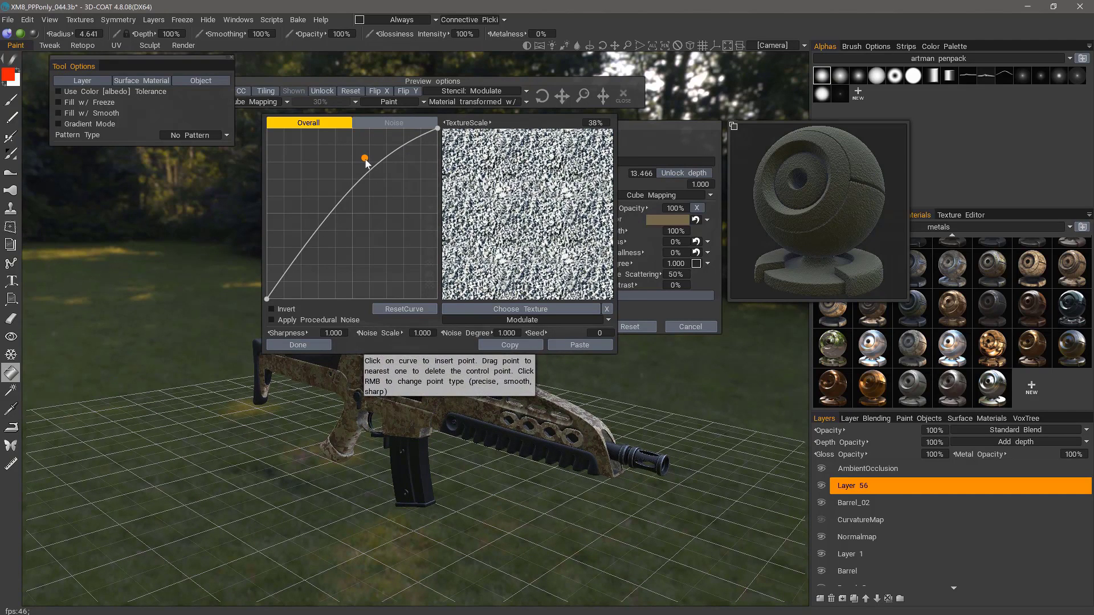
{"action": "right_click", "coordinate": [365, 160]}
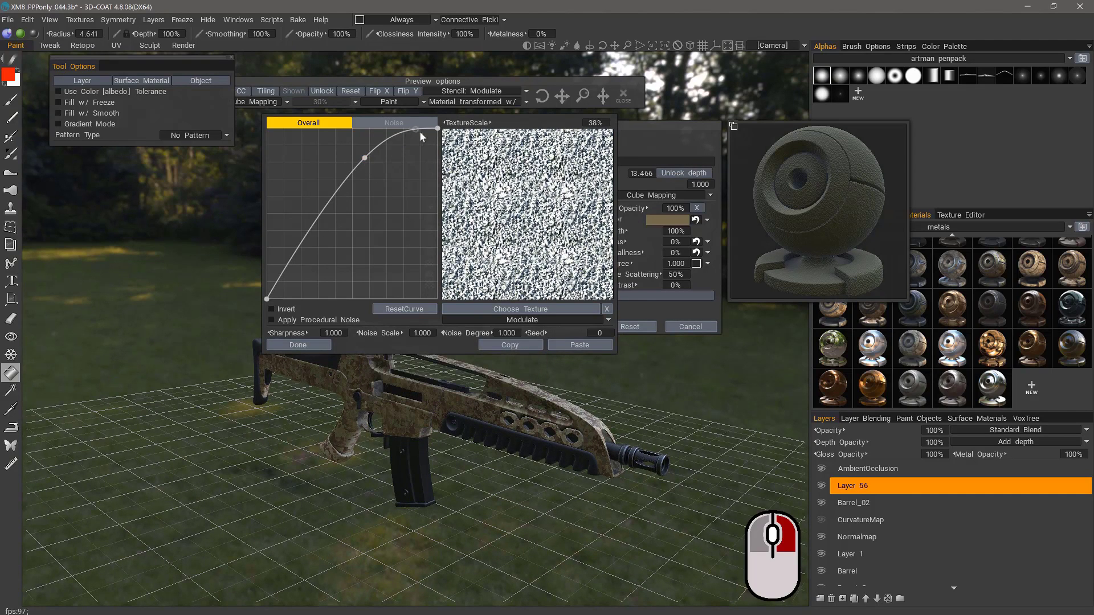
{"action": "right_click", "coordinate": [365, 160]}
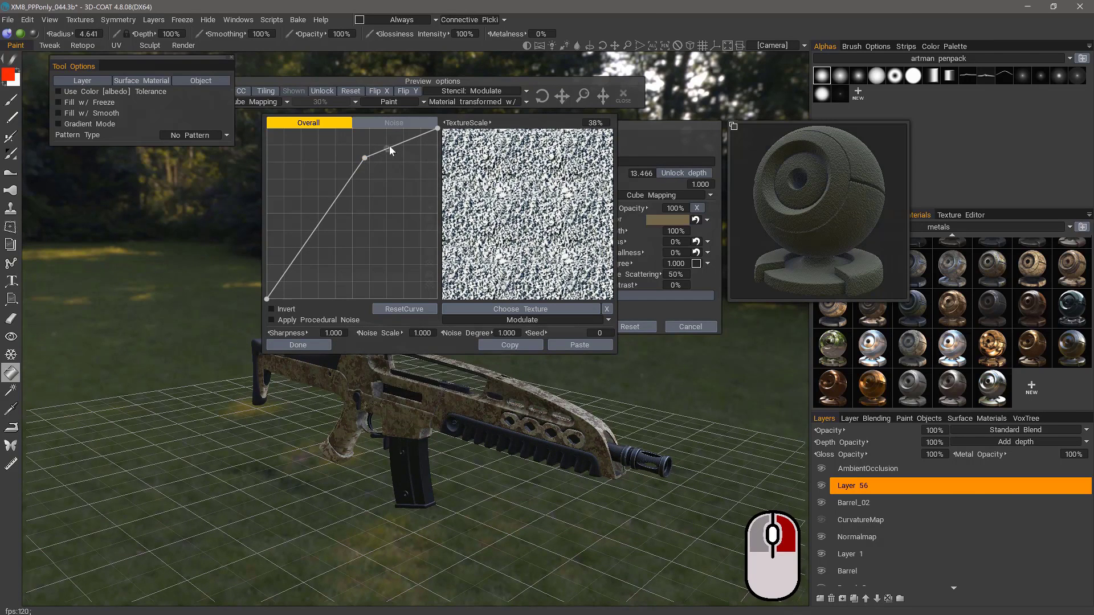
Make the upper control point smooth and shape the Overall curve into an S with a second point near its lower end
{"action": "right_click", "coordinate": [365, 160]}
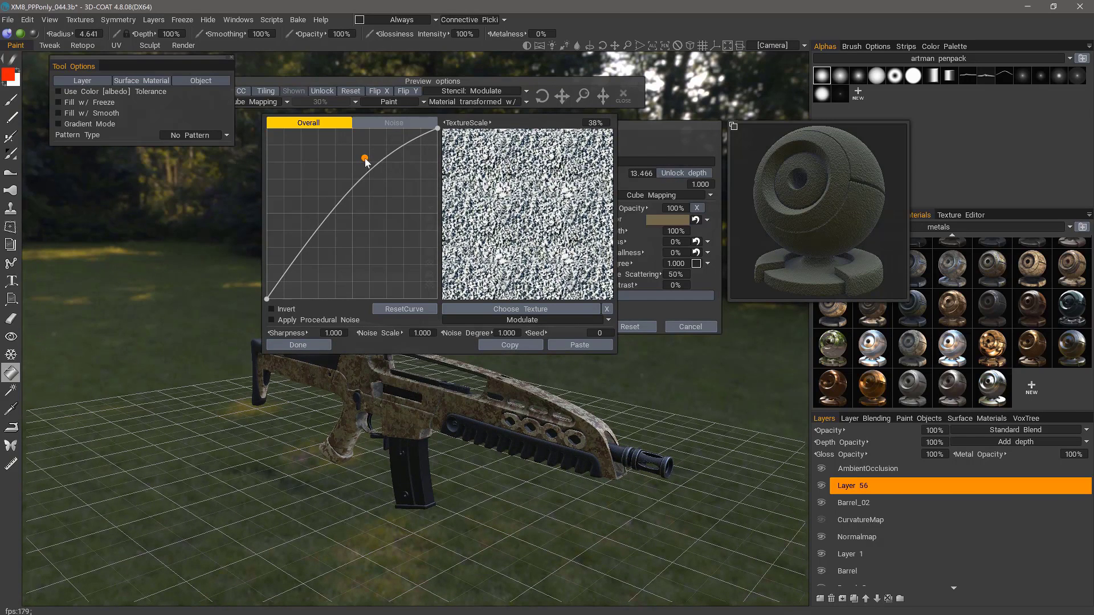
{"action": "left_click_drag", "start_coordinate": [365, 159], "coordinate": [386, 151]}
{"action": "left_click_drag", "start_coordinate": [305, 256], "coordinate": [316, 262]}
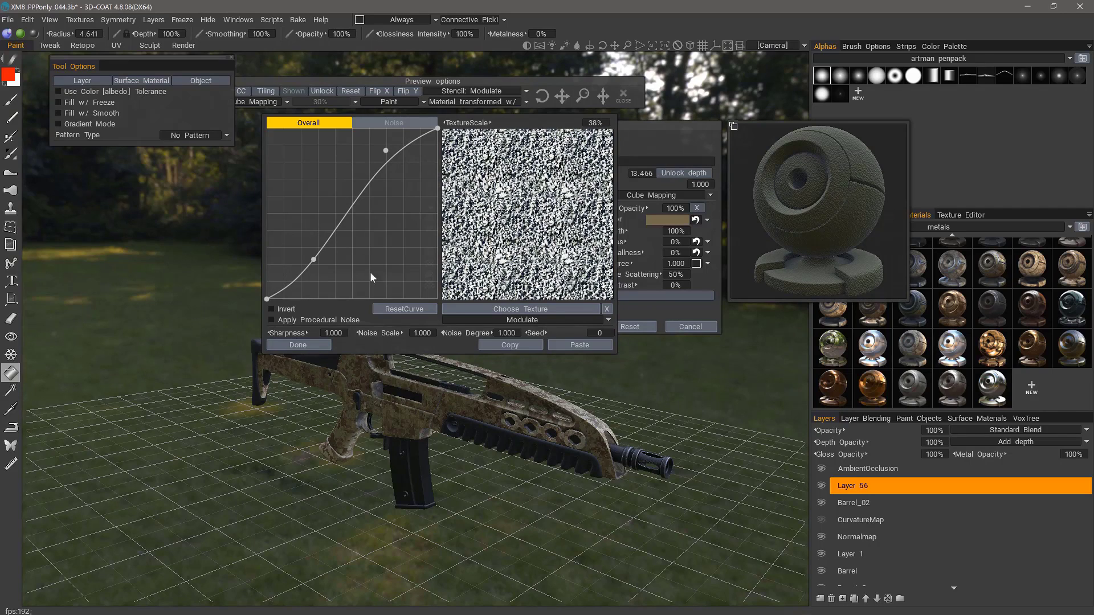
Apply procedural noise to the depth texture without inversion and inspect its separate Noise curve
{"action": "left_click", "coordinate": [272, 321]}
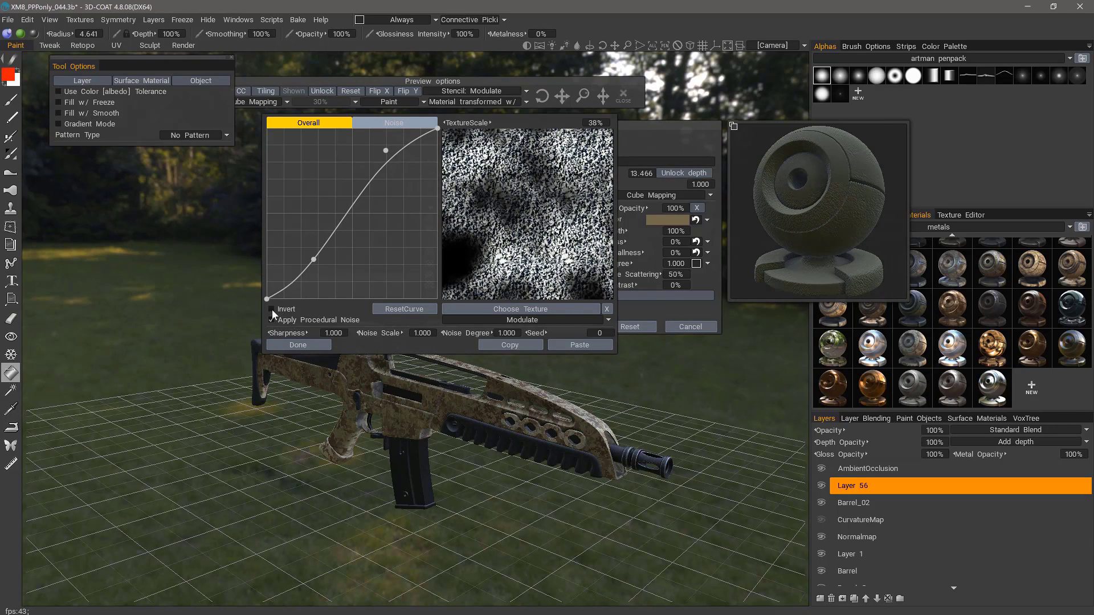
{"action": "left_click", "coordinate": [272, 310]}
{"action": "left_click", "coordinate": [273, 309]}
{"action": "left_click", "coordinate": [392, 126]}
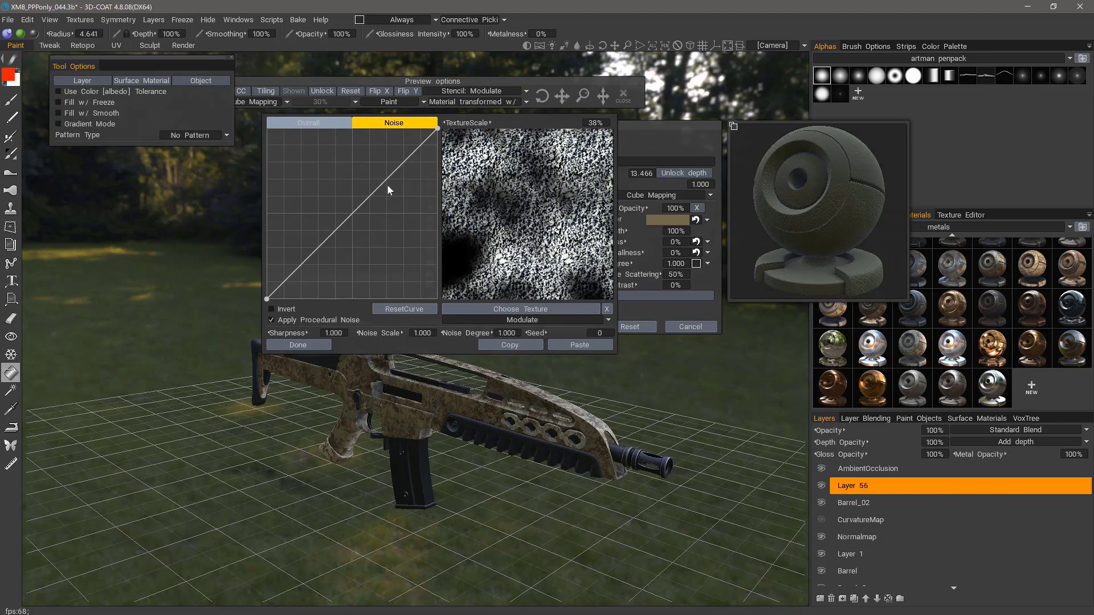
{"action": "left_click", "coordinate": [317, 127]}
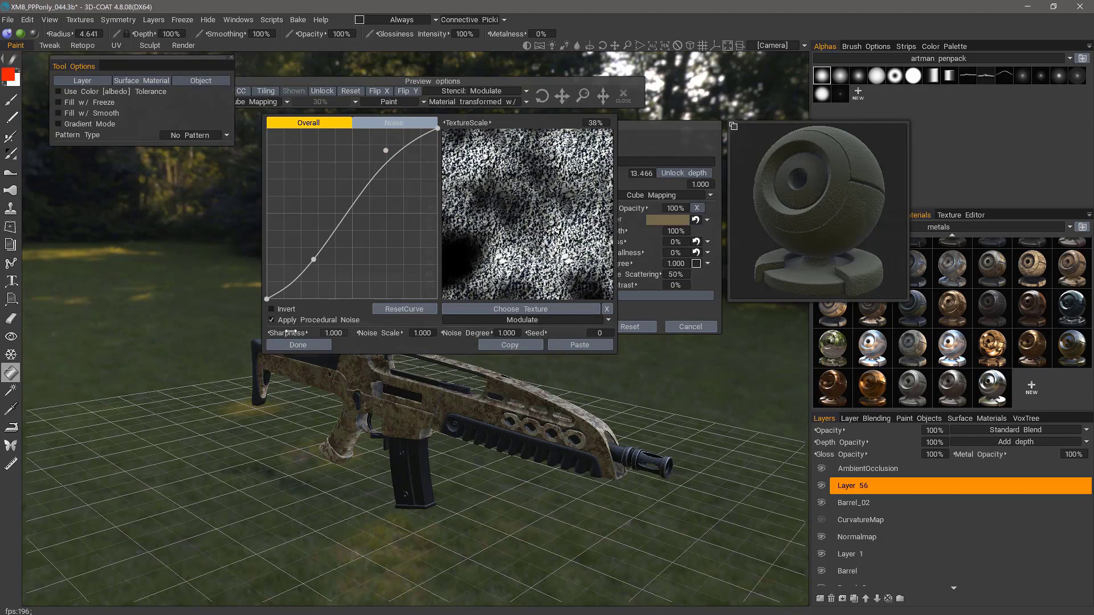
Set the depth texture's procedural noise blending mode to Modulate 2X
{"action": "left_click", "coordinate": [539, 320]}
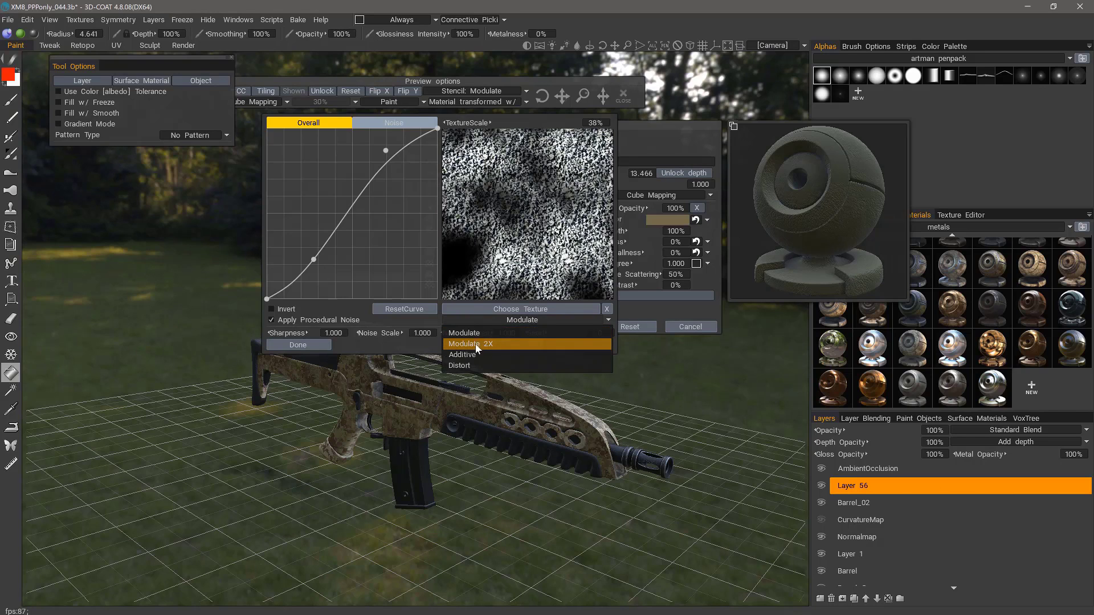
{"action": "left_click", "coordinate": [477, 344]}
{"action": "left_click", "coordinate": [540, 319]}
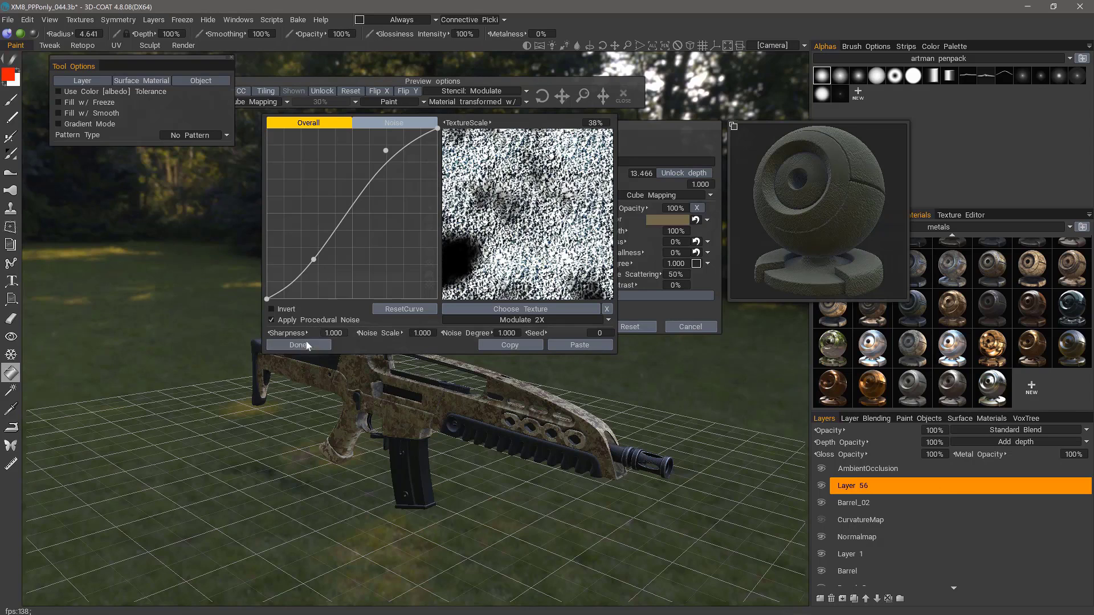
Set noise Sharpness to 0.880, Noise Degree to 0.490, Seed to 327 and Noise Scale to 2.445, and accept the depth texture settings
{"action": "left_click_drag", "start_coordinate": [331, 337], "coordinate": [258, 333]}
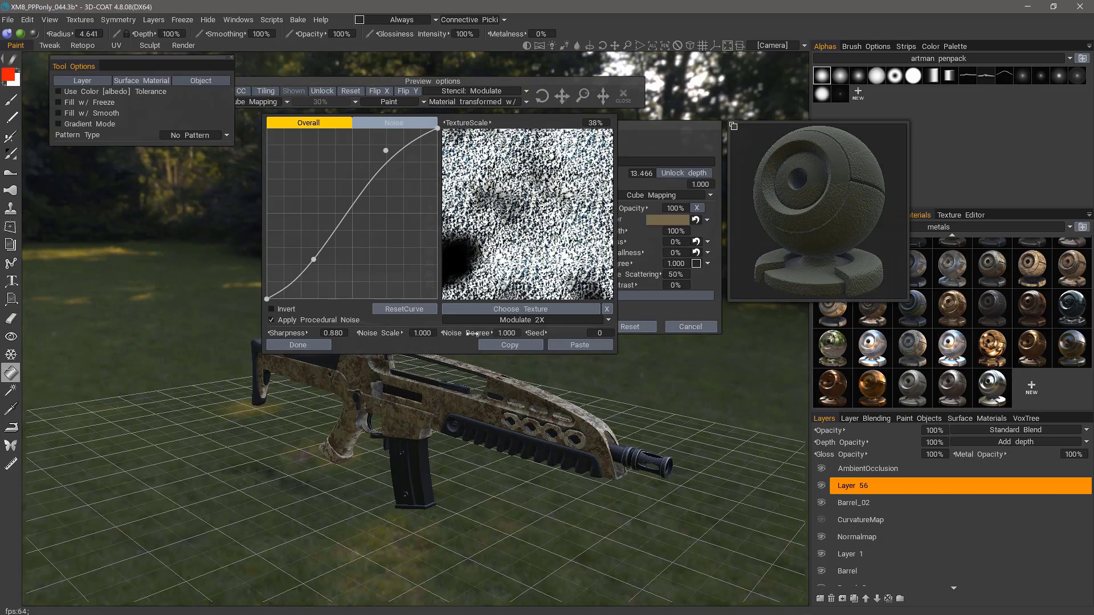
{"action": "left_click_drag", "start_coordinate": [476, 334], "coordinate": [441, 332]}
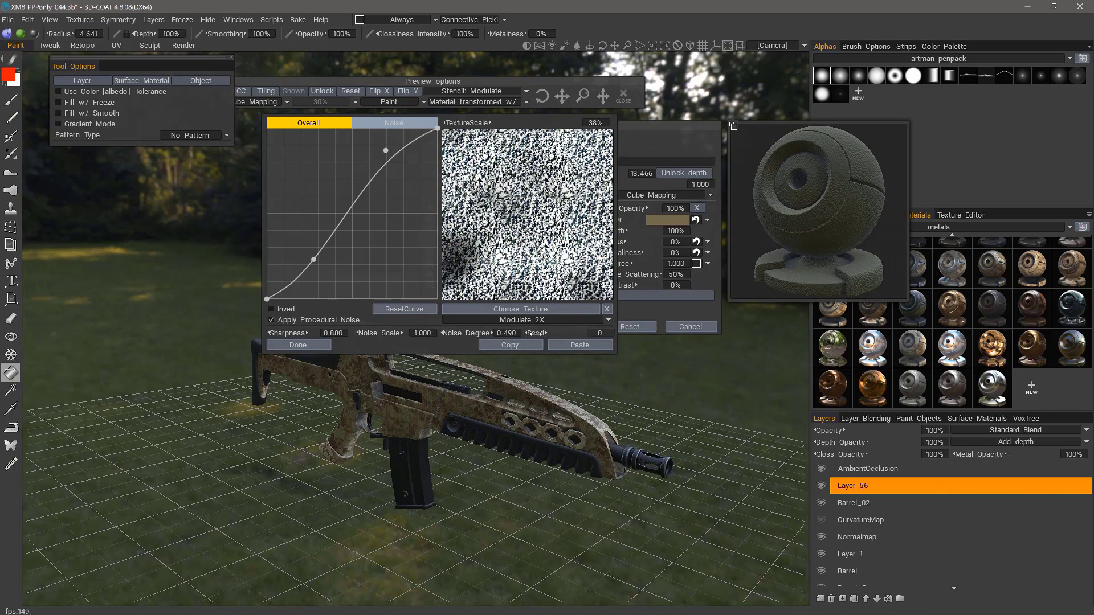
{"action": "left_click_drag", "start_coordinate": [537, 334], "coordinate": [535, 333]}
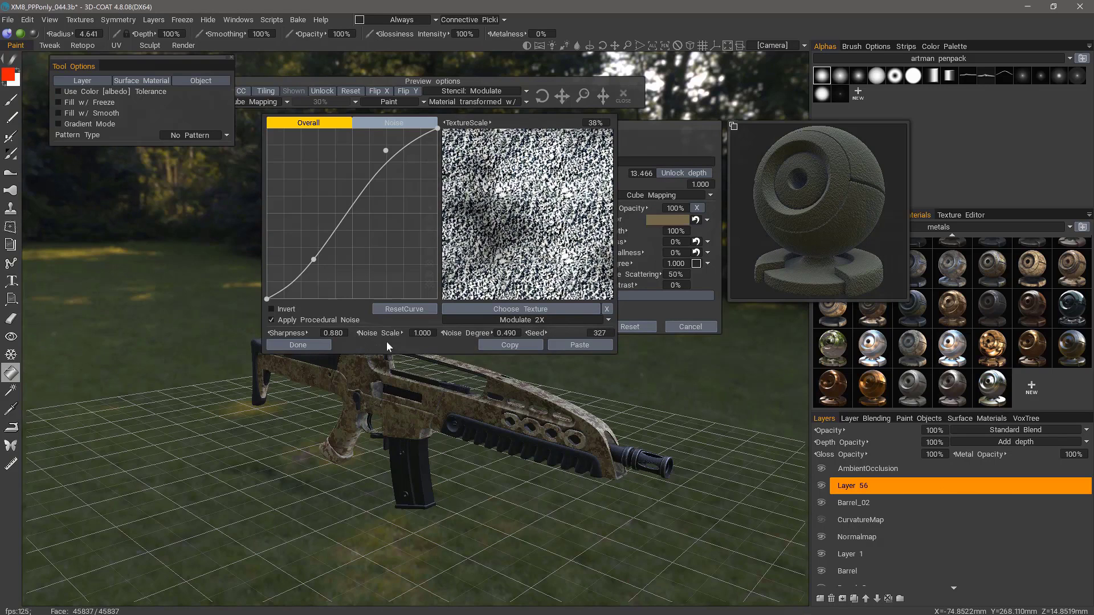
{"action": "left_click_drag", "start_coordinate": [387, 334], "coordinate": [415, 335]}
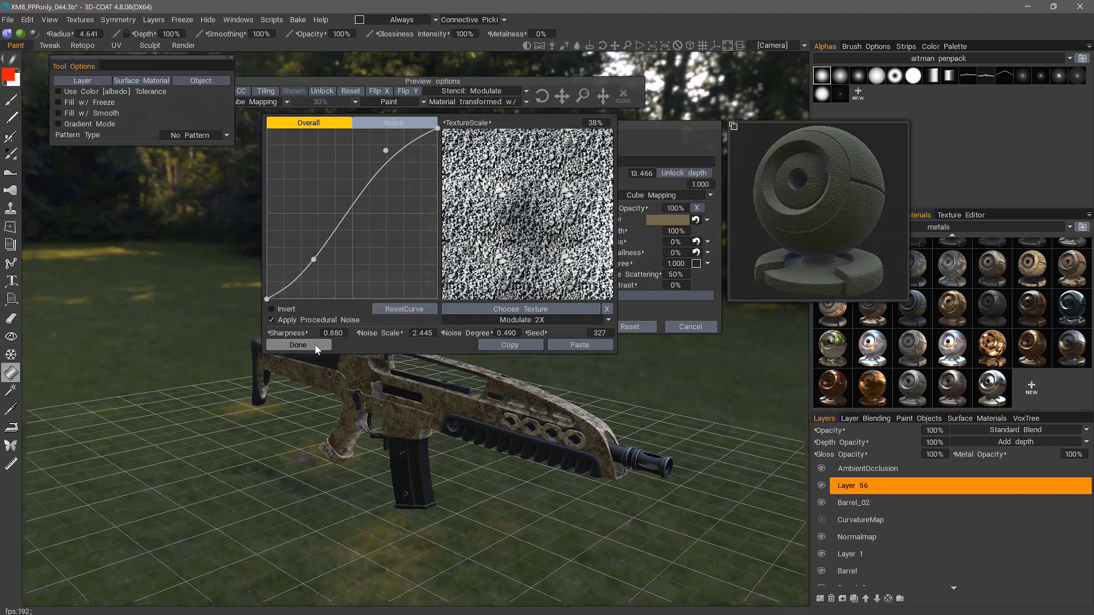
{"action": "left_click", "coordinate": [298, 345]}
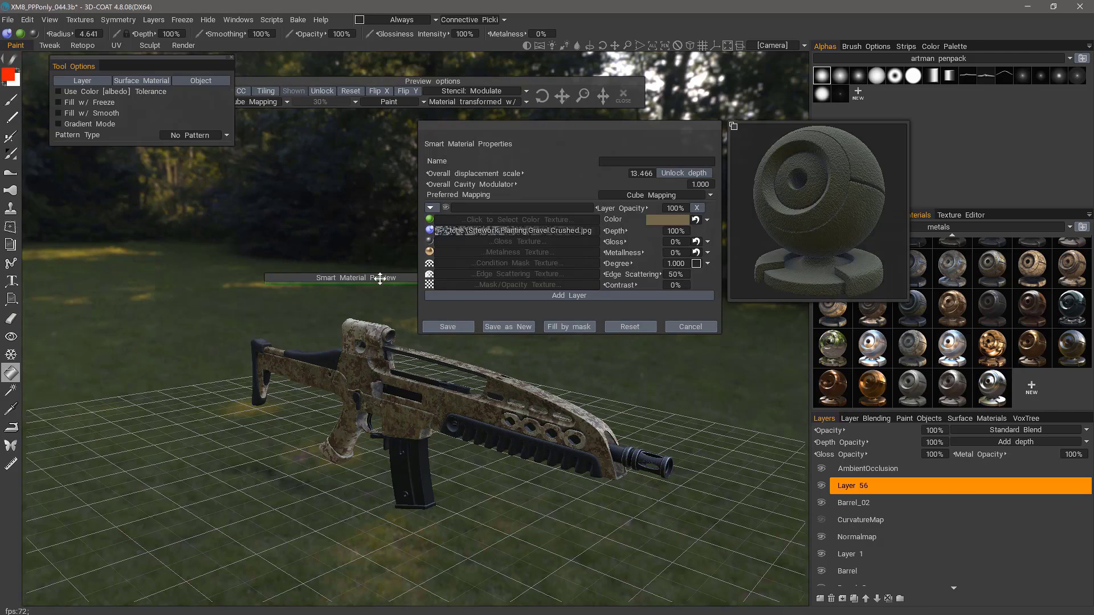
Expand the Smart Material Preview and position it over the rear half of the rifle
{"action": "left_click_drag", "start_coordinate": [379, 276], "coordinate": [564, 366]}
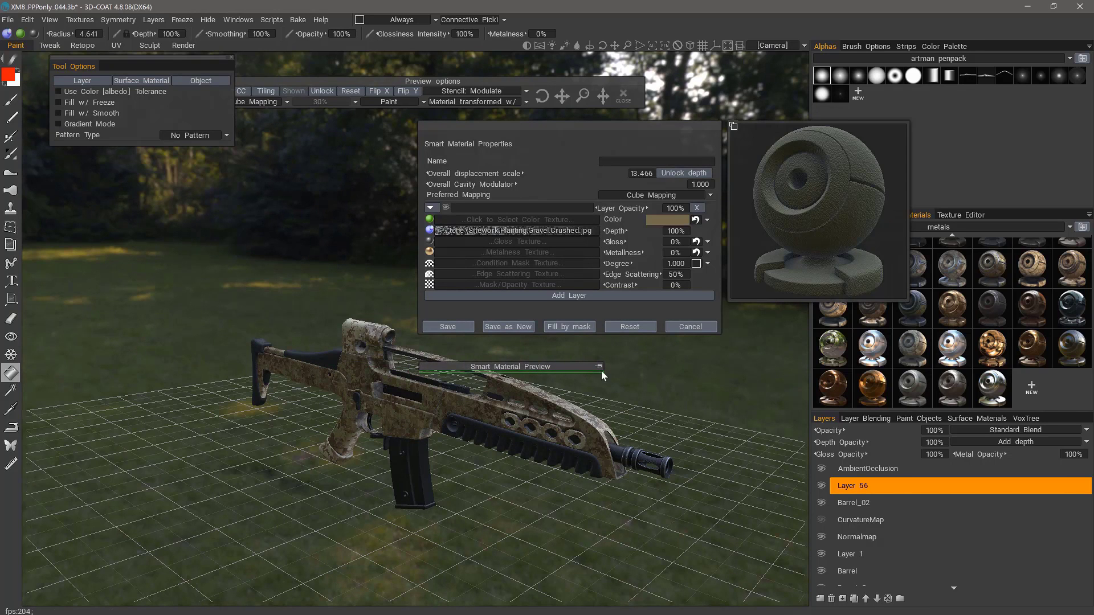
{"action": "left_click", "coordinate": [598, 367]}
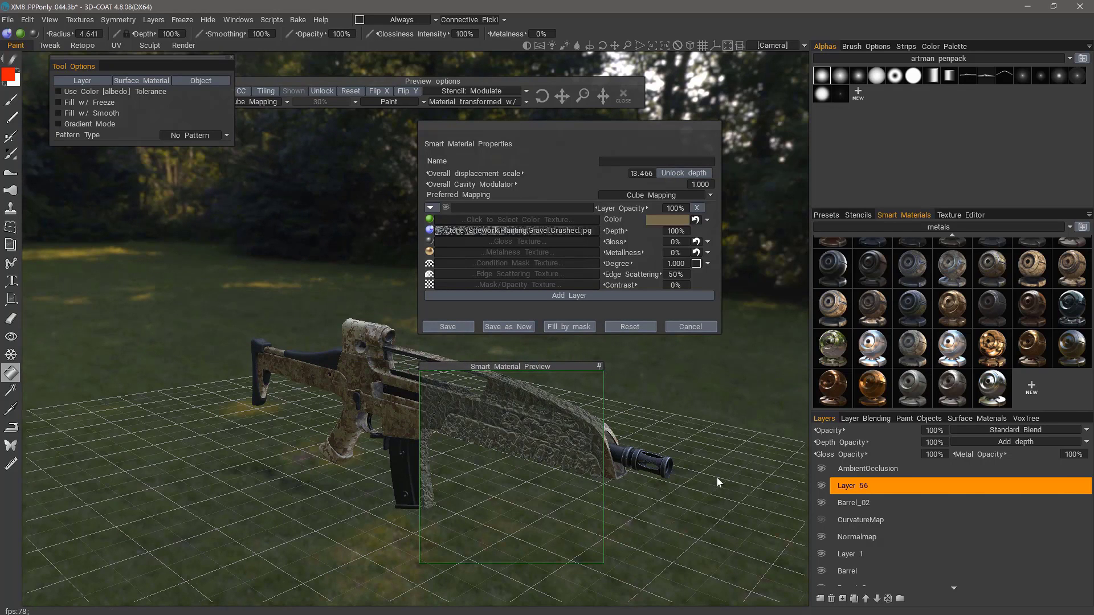
{"action": "left_click_drag", "start_coordinate": [557, 367], "coordinate": [408, 300]}
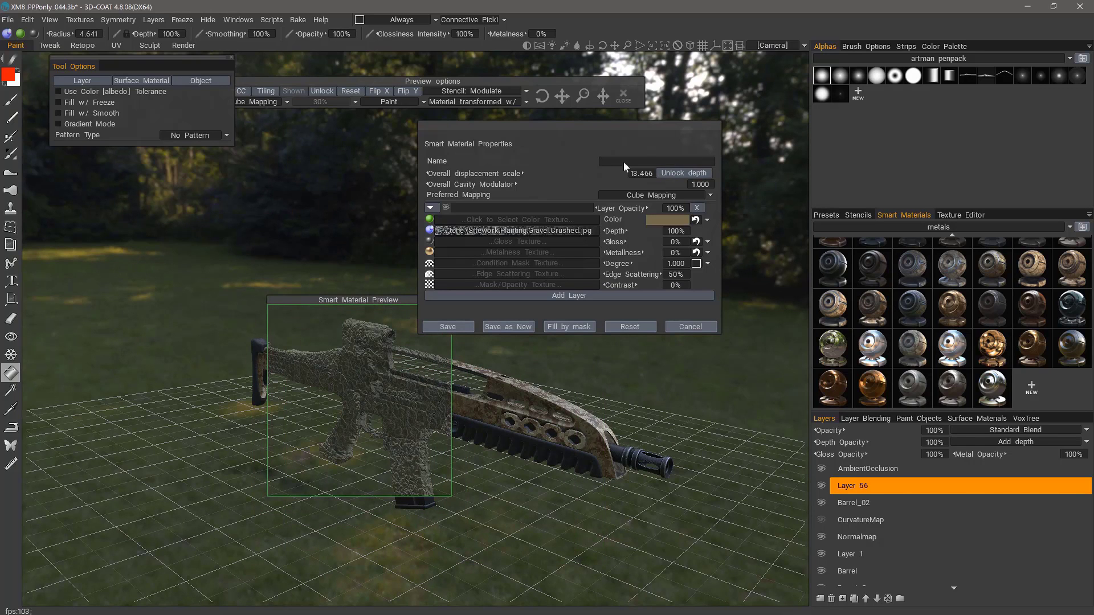
Reset the material's mapping transform and scale the pattern down to a finer grain on the rifle
{"action": "left_click", "coordinate": [351, 91]}
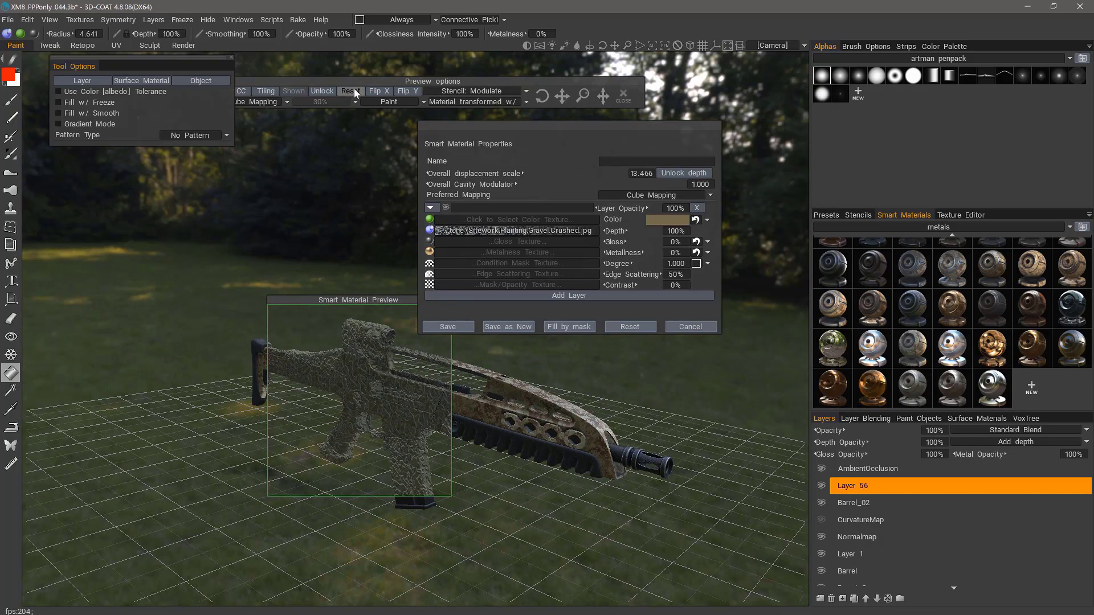
{"action": "left_click_drag", "start_coordinate": [582, 96], "coordinate": [669, 117]}
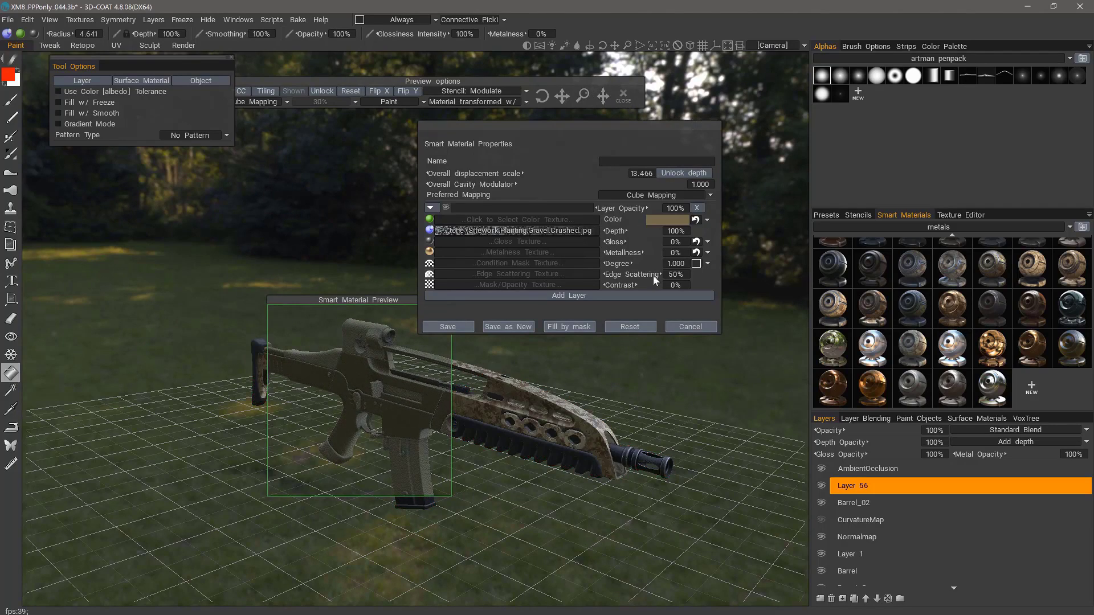
Move the material properties aside and show the Smart Material Preview over a close-up of the rifle's handguard
{"action": "left_click_drag", "start_coordinate": [534, 122], "coordinate": [617, 126]}
{"action": "left_click_drag", "start_coordinate": [402, 299], "coordinate": [530, 344]}
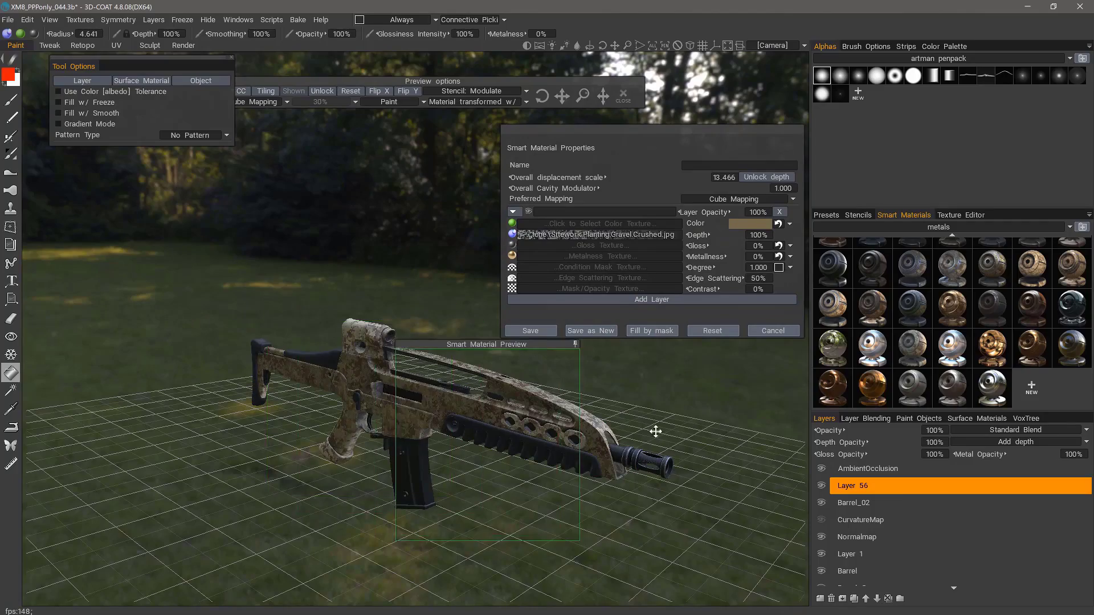
{"action": "left_click_drag", "start_coordinate": [651, 430], "coordinate": [634, 425]}
{"action": "left_click_drag", "start_coordinate": [489, 344], "coordinate": [399, 316]}
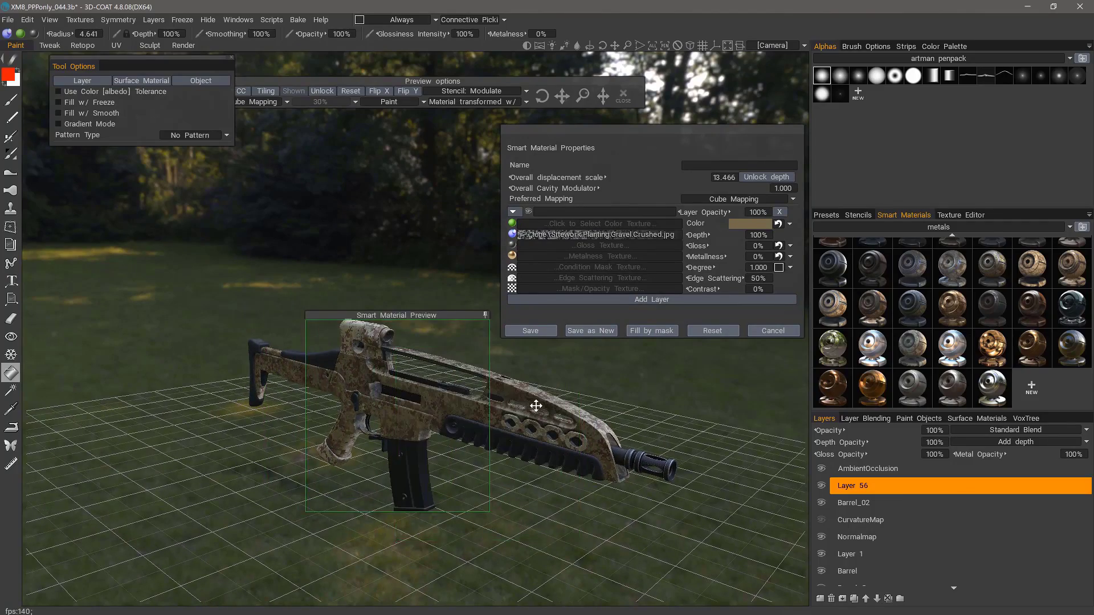
{"action": "right_click_drag", "start_coordinate": [536, 405], "coordinate": [534, 410]}
{"action": "left_click", "coordinate": [485, 315]}
{"action": "right_click_drag", "start_coordinate": [462, 285], "coordinate": [441, 326]}
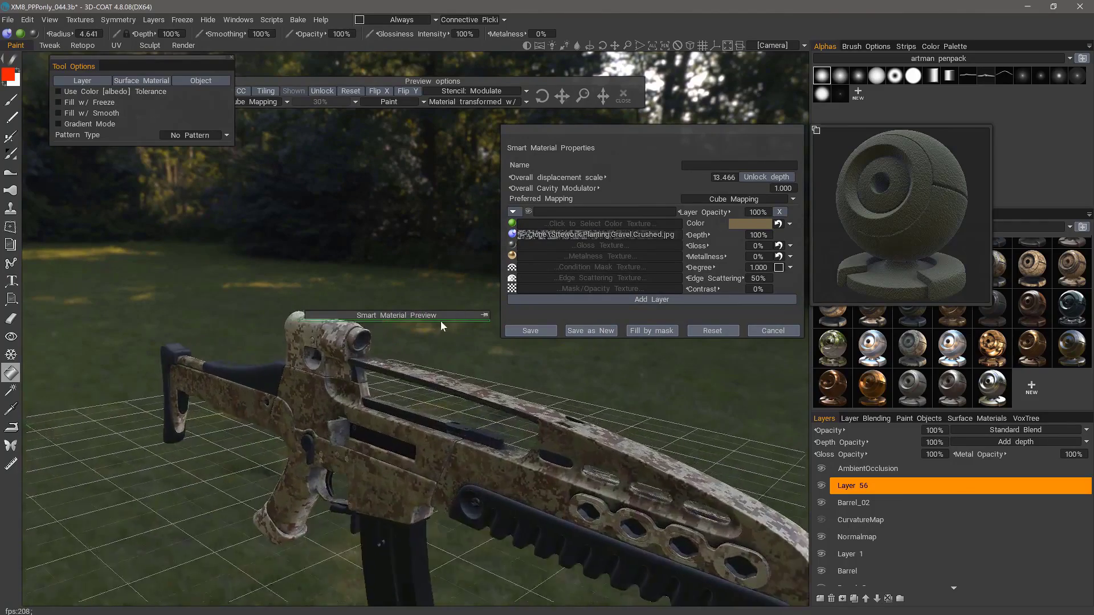
{"action": "middle_click_drag", "start_coordinate": [442, 326], "coordinate": [254, 234]}
{"action": "right_click_drag", "start_coordinate": [254, 234], "coordinate": [308, 285]}
{"action": "left_click_drag", "start_coordinate": [307, 285], "coordinate": [420, 320]}
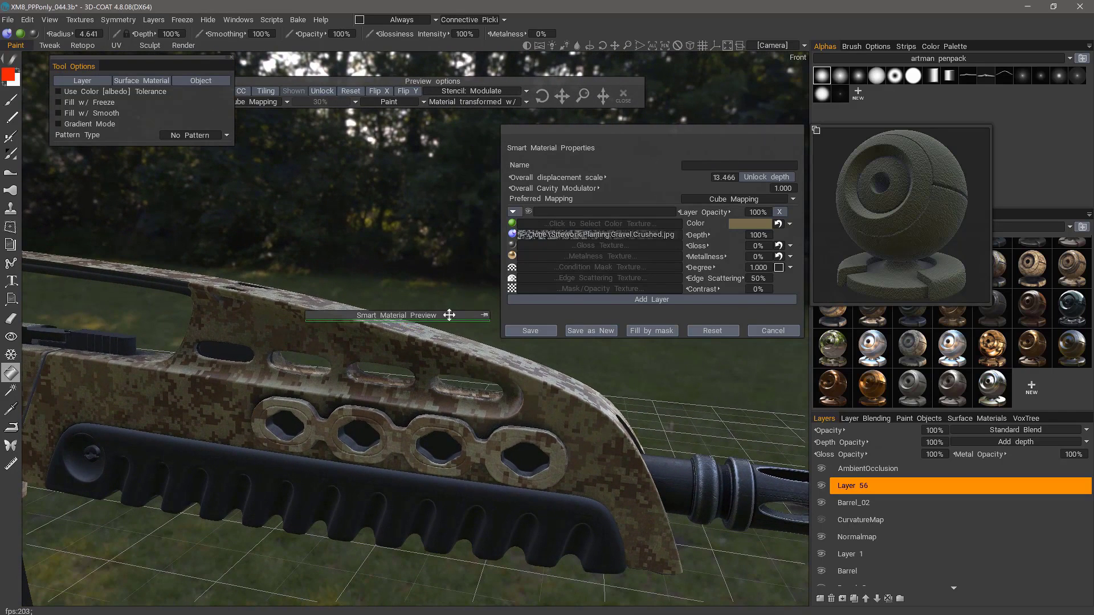
{"action": "left_click", "coordinate": [484, 315]}
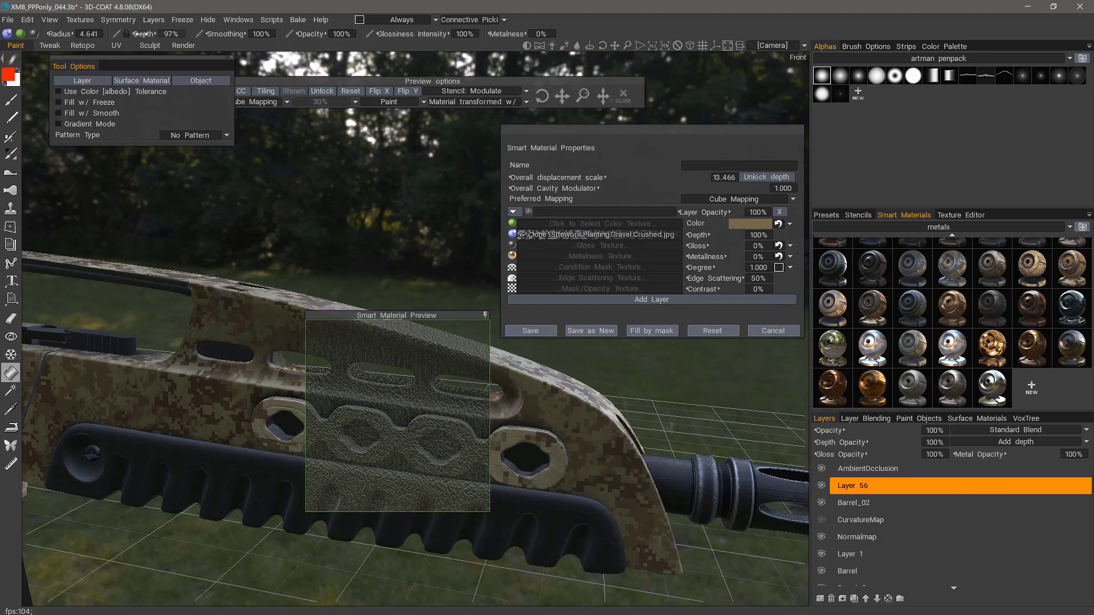
Try the overall paint Depth at 35% on the previewed material and restore it to 100%
{"action": "mouse_move", "coordinate": [125, 40]}
{"action": "left_mouse_down"}
{"action": "mouse_move", "coordinate": [104, 39]}
{"action": "mouse_move", "coordinate": [128, 38]}
{"action": "left_mouse_up"}
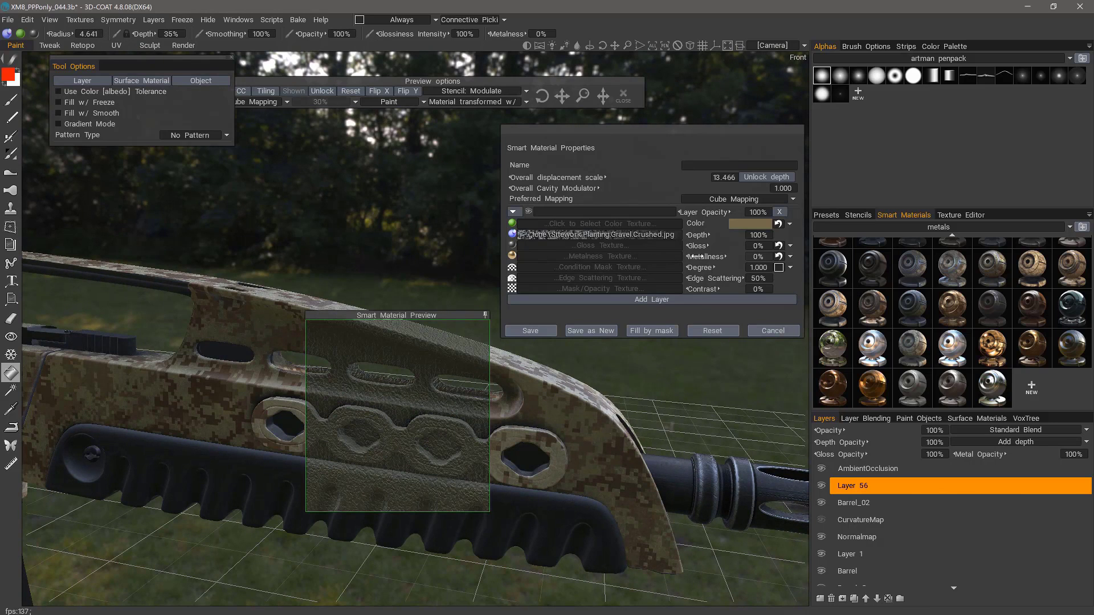
{"action": "left_click", "coordinate": [170, 33]}
{"action": "type", "text": "100"}
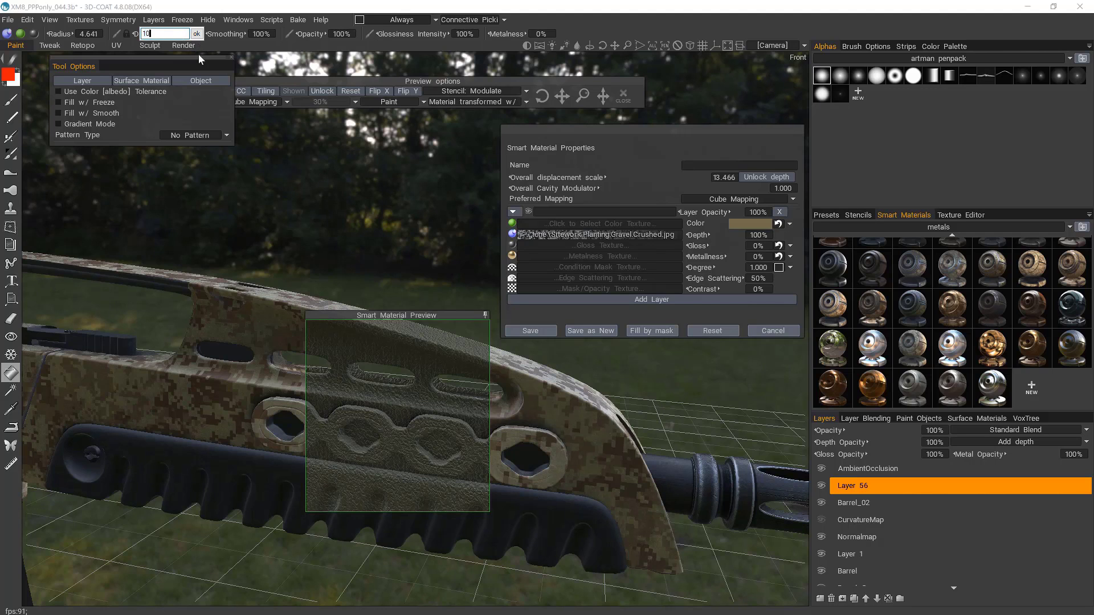
{"action": "key", "text": "Return"}
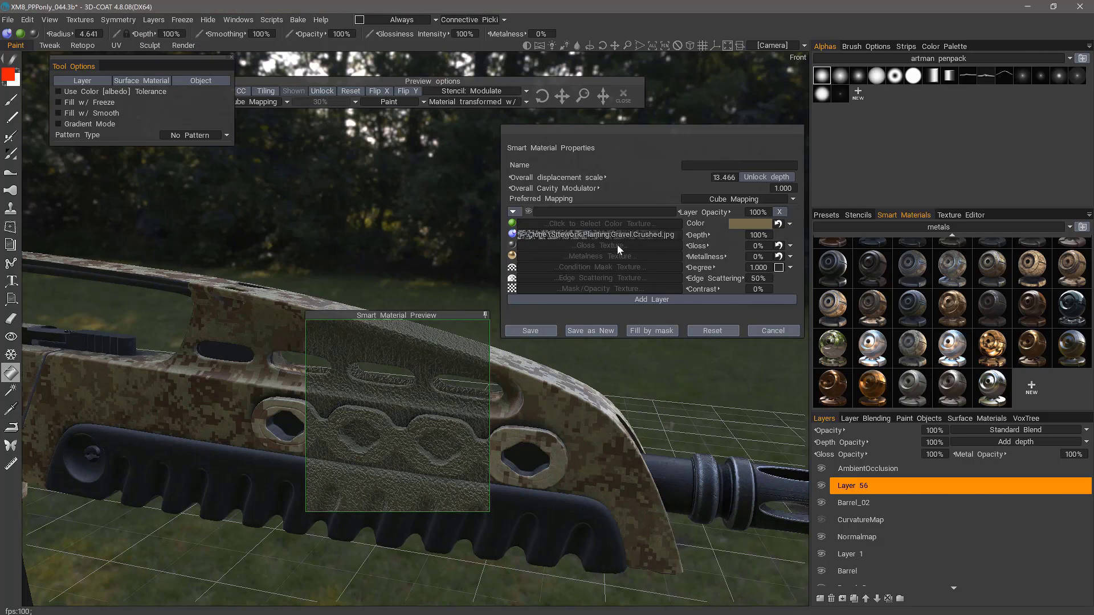
Set the material layer's Depth to 20% and scale its pattern finer on the handguard
{"action": "left_click", "coordinate": [758, 235]}
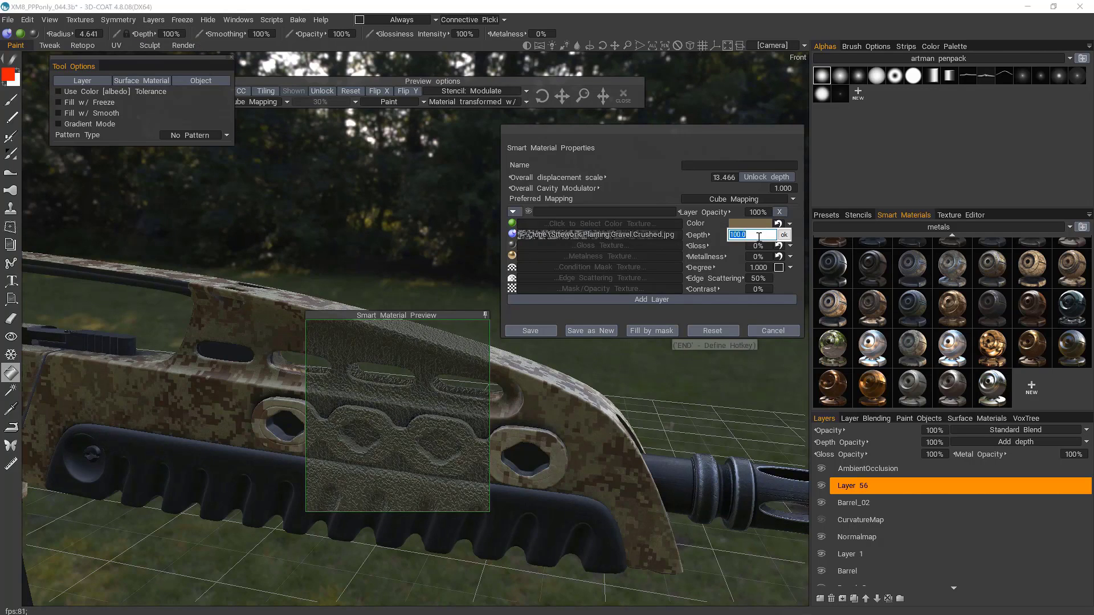
{"action": "type", "text": "20"}
{"action": "key", "text": "Return"}
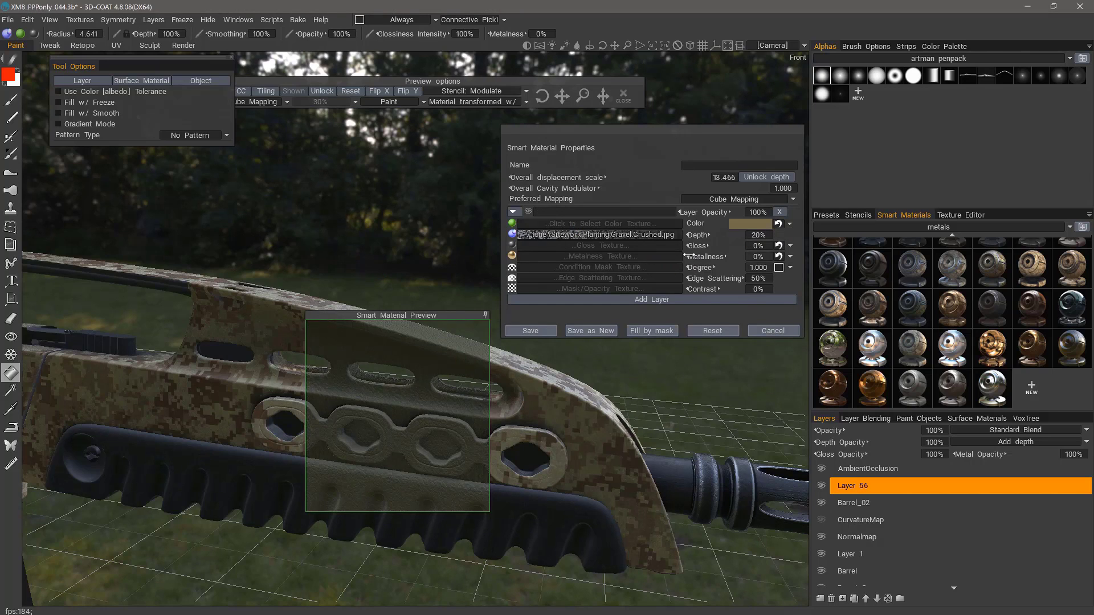
{"action": "left_click_drag", "start_coordinate": [584, 95], "coordinate": [609, 95]}
Load 23.jpg from the grungy-dirty-brushes masks folder as the layer's gloss texture
{"action": "left_click", "coordinate": [656, 245]}
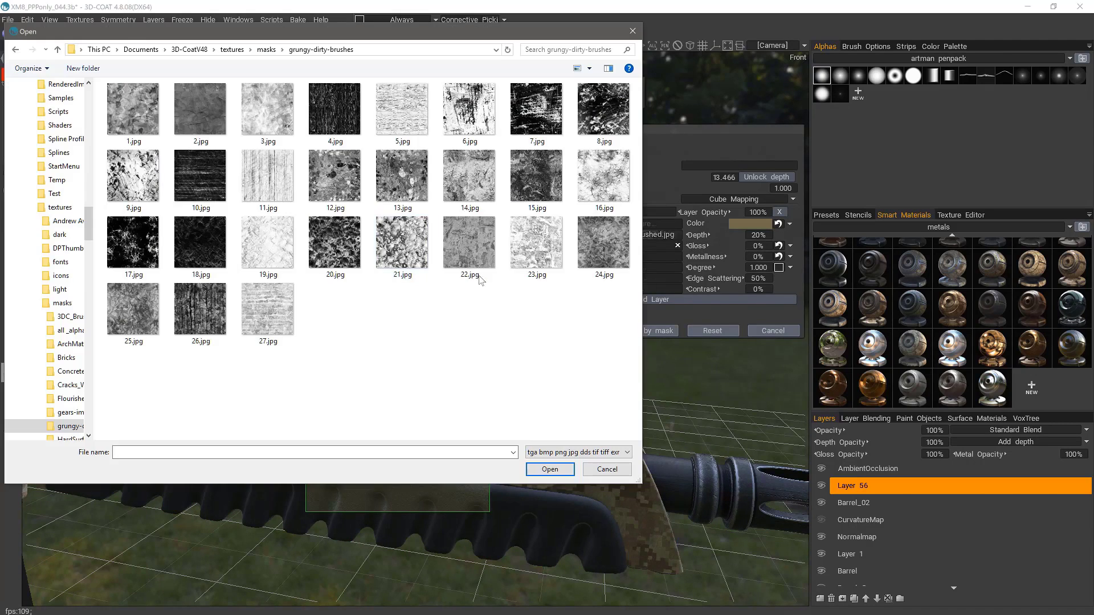
{"action": "double_click", "coordinate": [541, 253]}
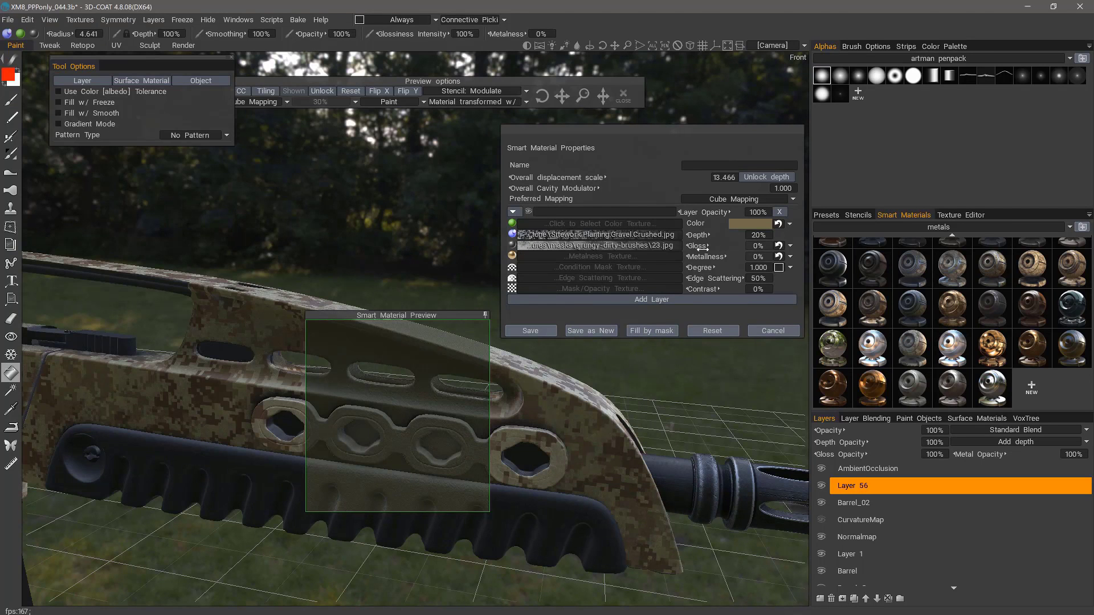
Set the material layer's Gloss to 30% and reposition the Smart Material Preview over the handguard
{"action": "left_click_drag", "start_coordinate": [707, 246], "coordinate": [725, 249]}
{"action": "left_click", "coordinate": [761, 247]}
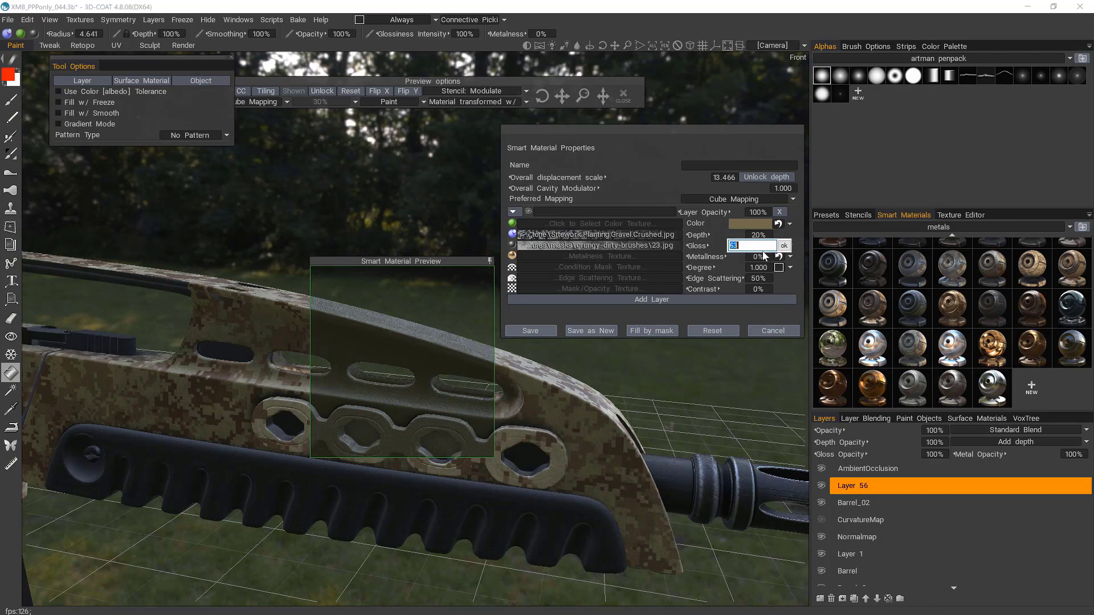
{"action": "type", "text": "30"}
{"action": "key", "text": "Return"}
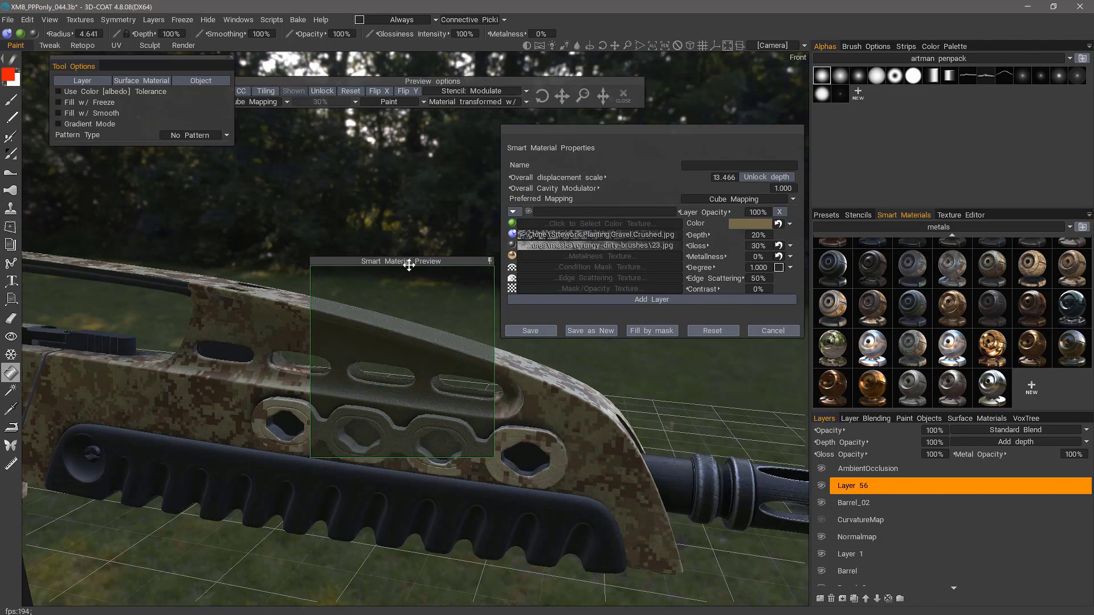
{"action": "left_click_drag", "start_coordinate": [408, 265], "coordinate": [387, 285]}
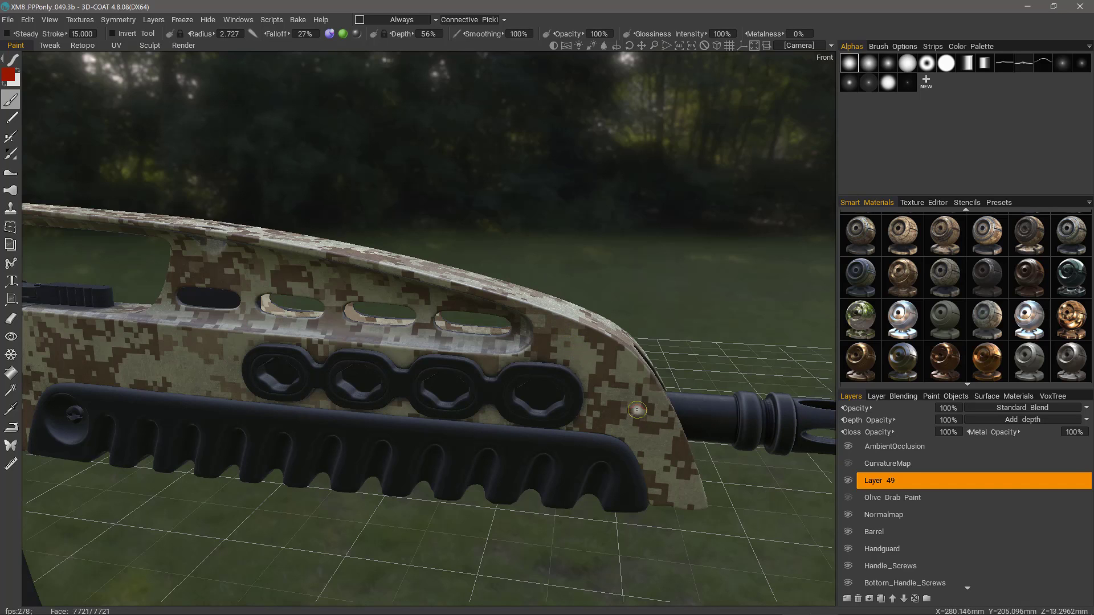
Hide paint Layer 49 and open the Olive Drab paint smart material in the Smart Material Editor
{"action": "left_click", "coordinate": [848, 481]}
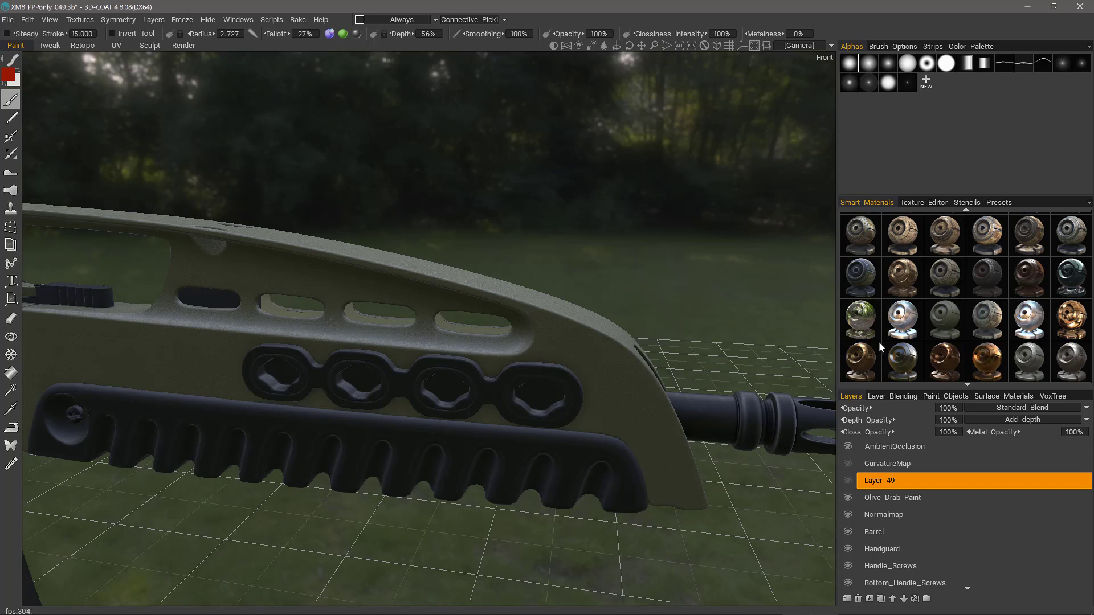
{"action": "left_click", "coordinate": [947, 320]}
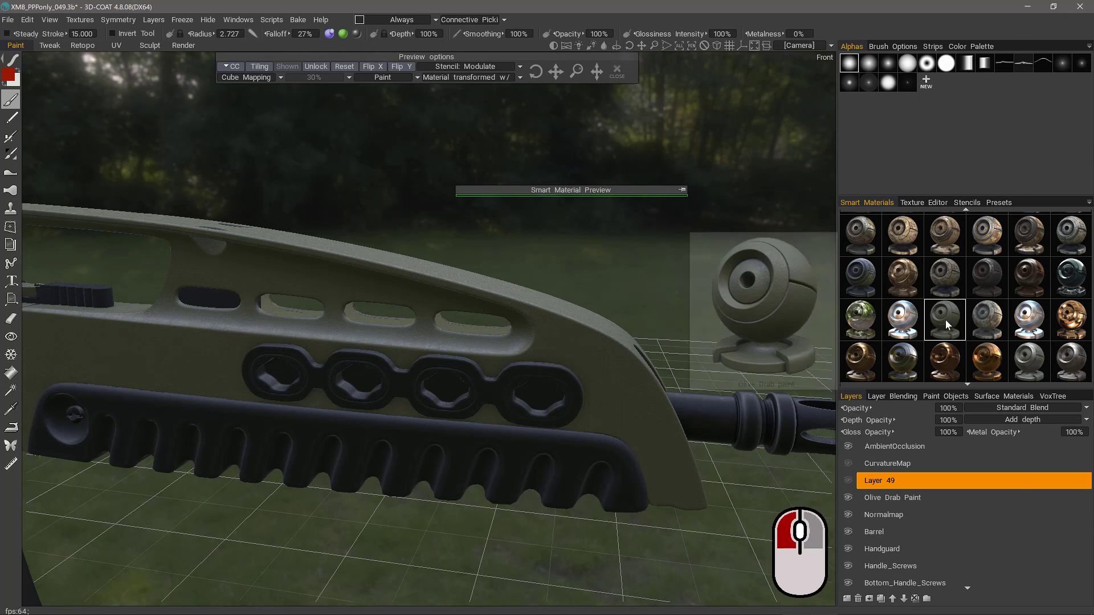
{"action": "right_click", "coordinate": [944, 318]}
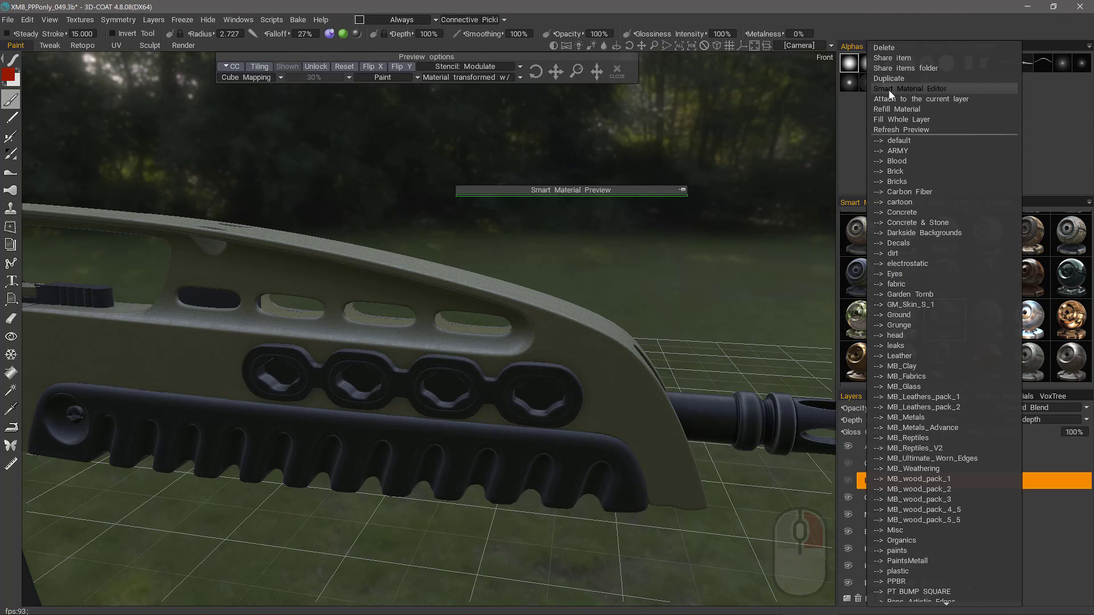
{"action": "left_click", "coordinate": [909, 88]}
Frame the handguard up close, duplicate the Olive Drab paint material's layer, and set the upper copy's Depth to 0%
{"action": "scroll", "coordinate": [318, 358], "scroll_direction": "up", "scroll_amount": 3}
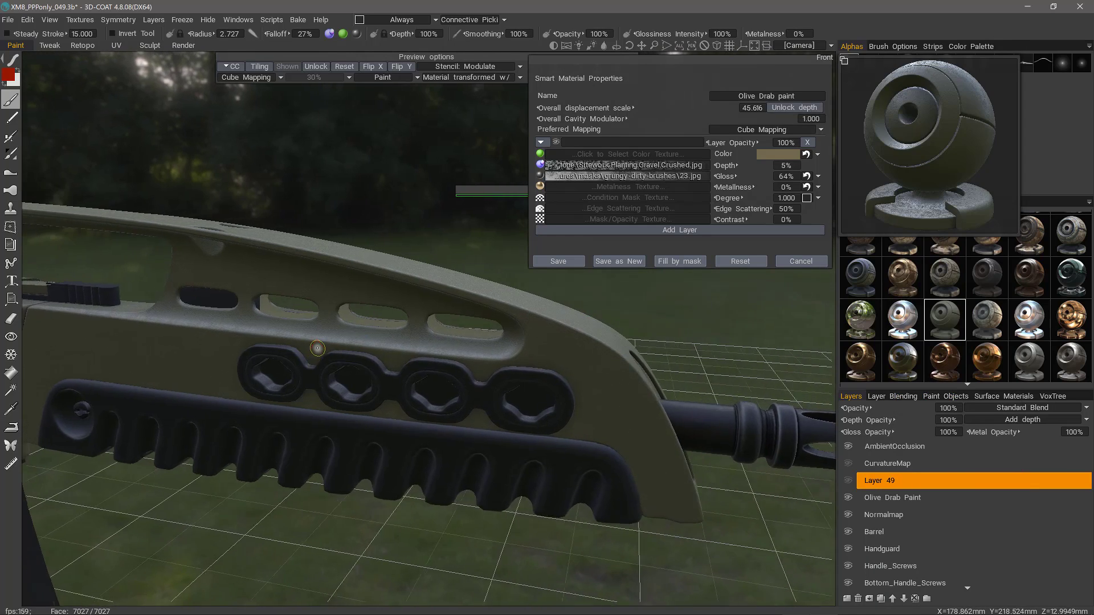
{"action": "scroll", "coordinate": [319, 360], "scroll_direction": "up", "scroll_amount": 2}
{"action": "scroll", "coordinate": [324, 365], "scroll_direction": "down", "scroll_amount": 1}
{"action": "left_click_drag", "start_coordinate": [328, 369], "coordinate": [456, 359], "text": "alt"}
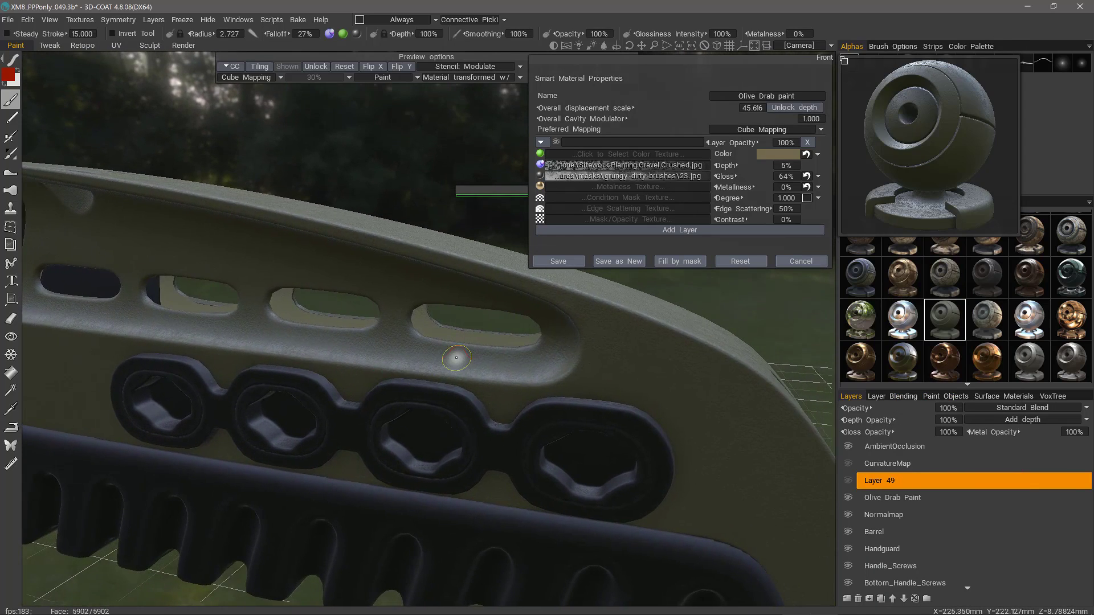
{"action": "left_click_drag", "start_coordinate": [568, 362], "coordinate": [615, 363], "text": "alt"}
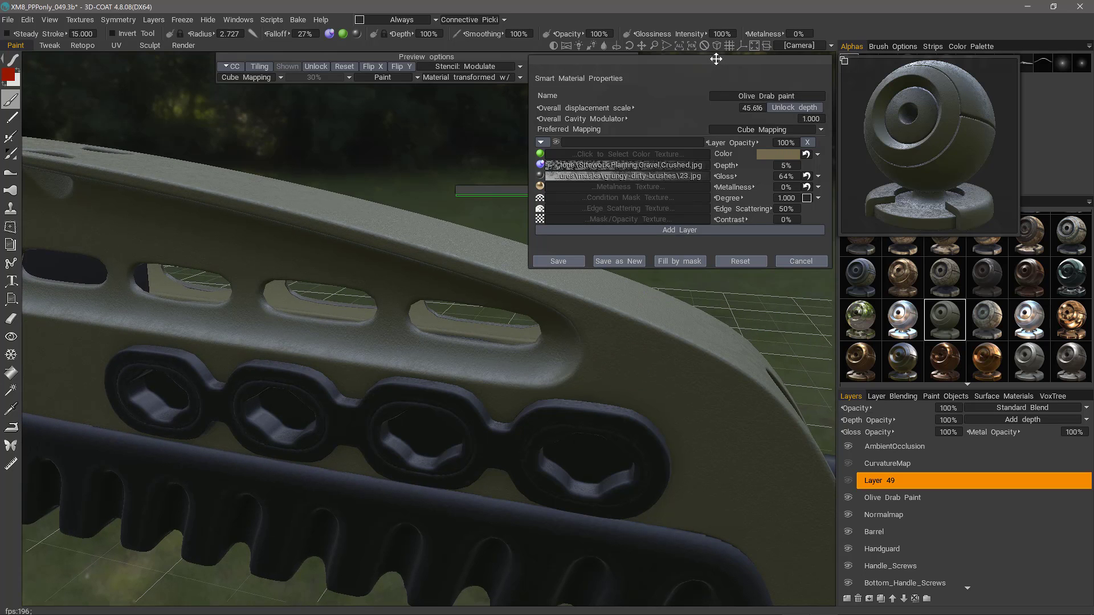
{"action": "left_click_drag", "start_coordinate": [717, 59], "coordinate": [749, 100]}
{"action": "left_click_drag", "start_coordinate": [555, 183], "coordinate": [117, 189], "text": "alt"}
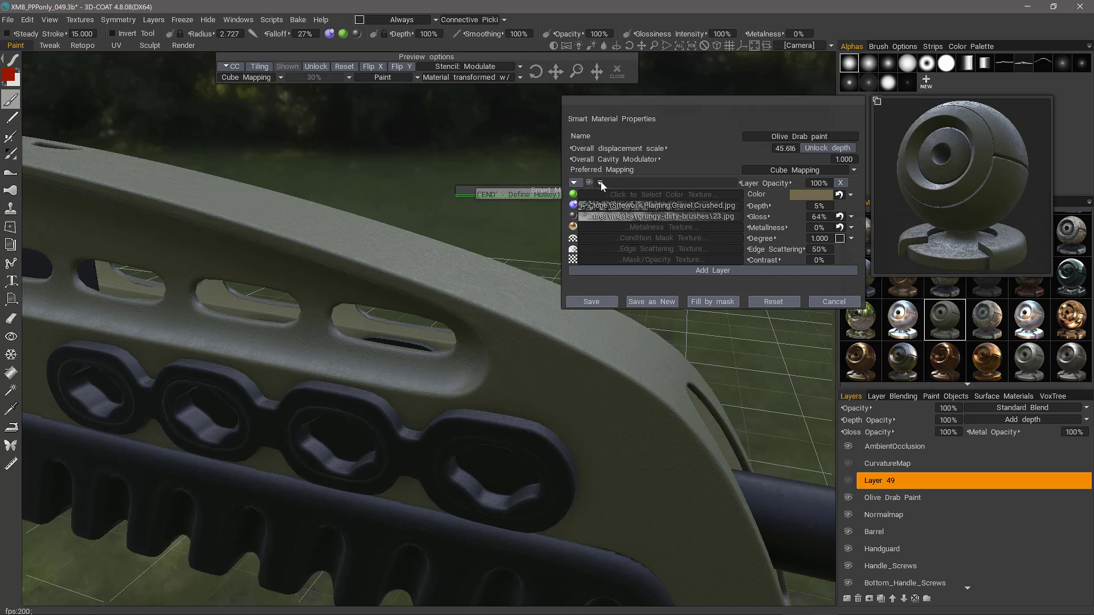
{"action": "left_click", "coordinate": [600, 182]}
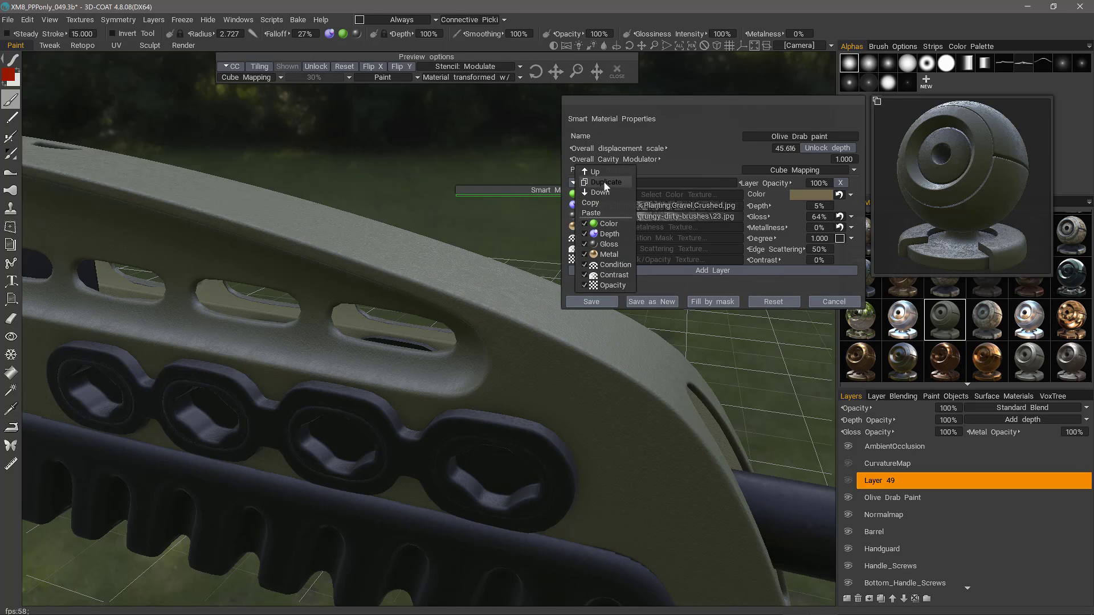
{"action": "left_click", "coordinate": [604, 183]}
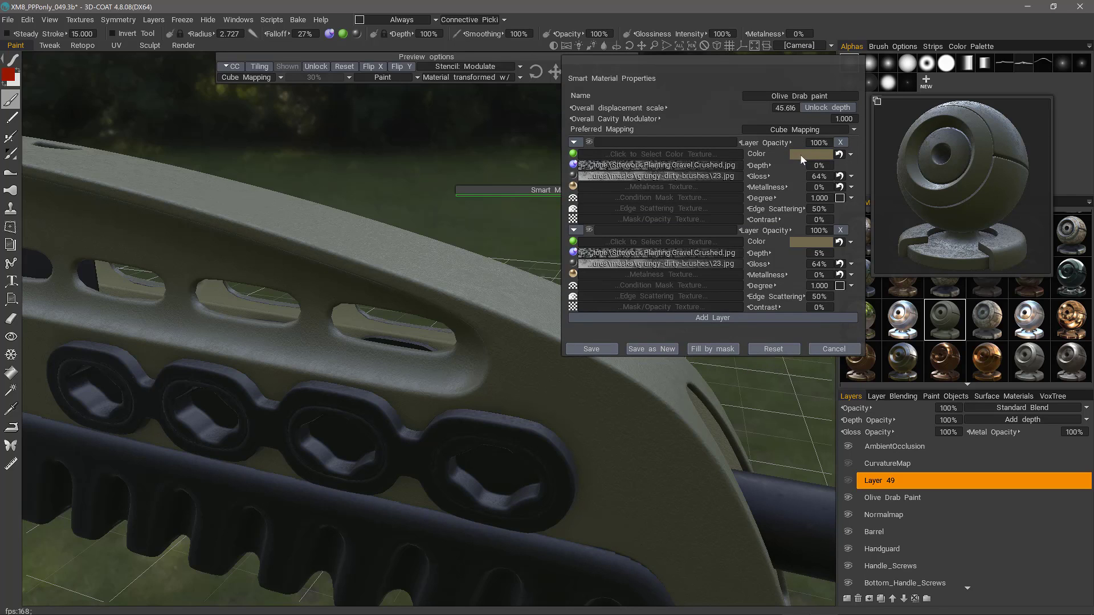
Pick white from the reference image as the upper material layer's color and set its condition to More on Convex
{"action": "left_click", "coordinate": [799, 155]}
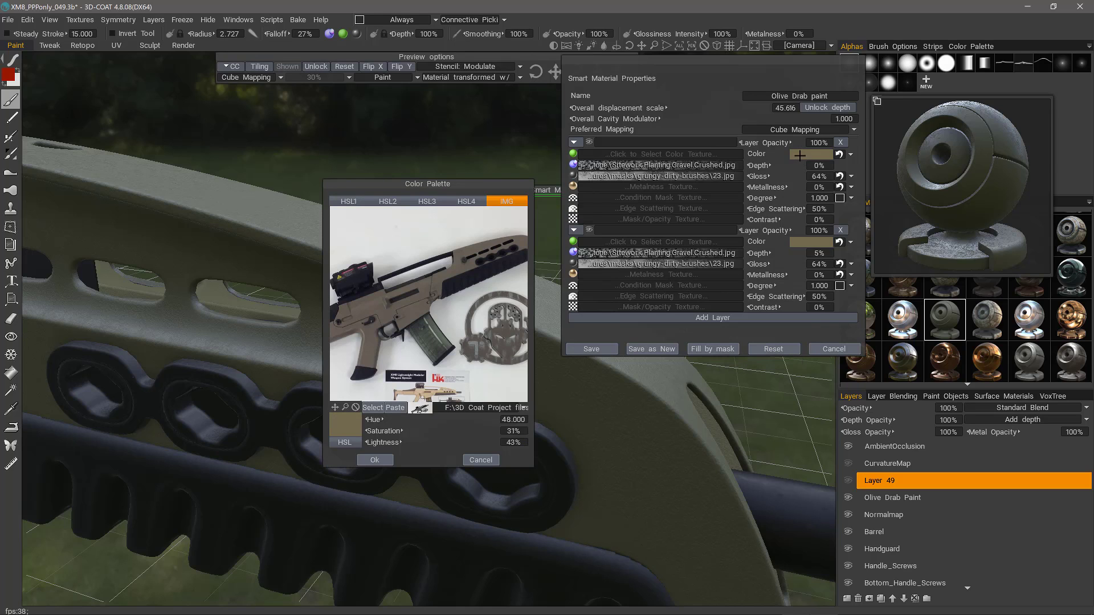
{"action": "left_click", "coordinate": [479, 251]}
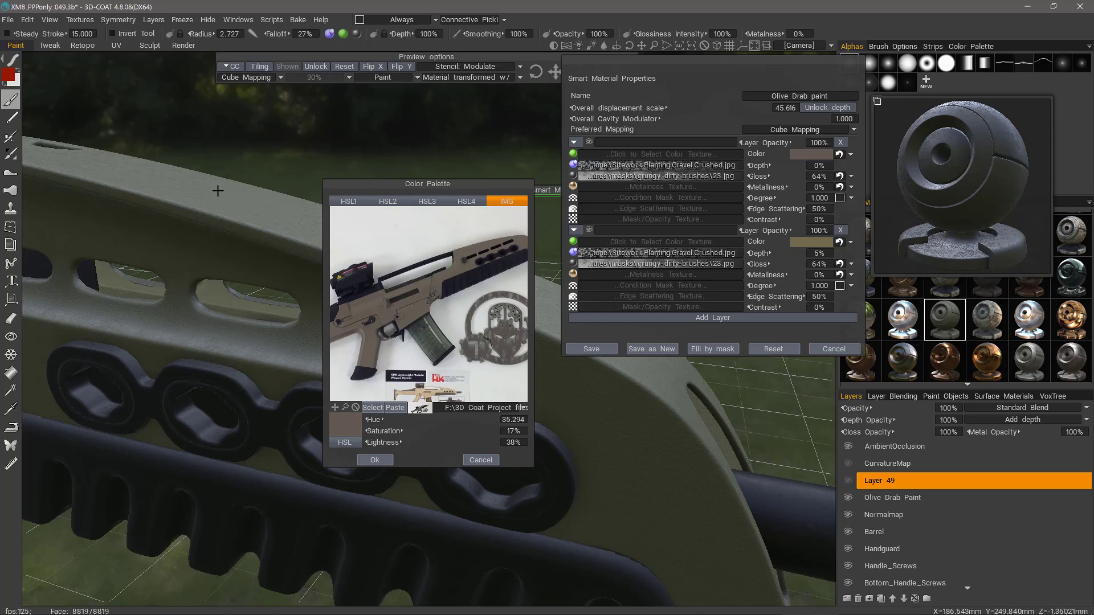
{"action": "left_click", "coordinate": [412, 245]}
{"action": "left_click", "coordinate": [375, 461]}
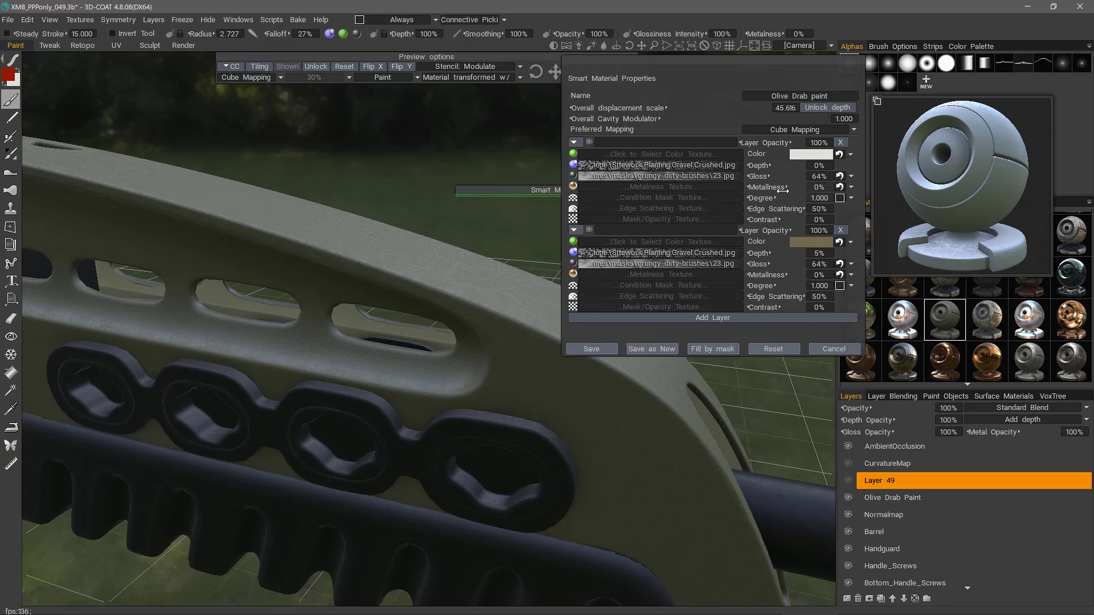
{"action": "left_click", "coordinate": [851, 197]}
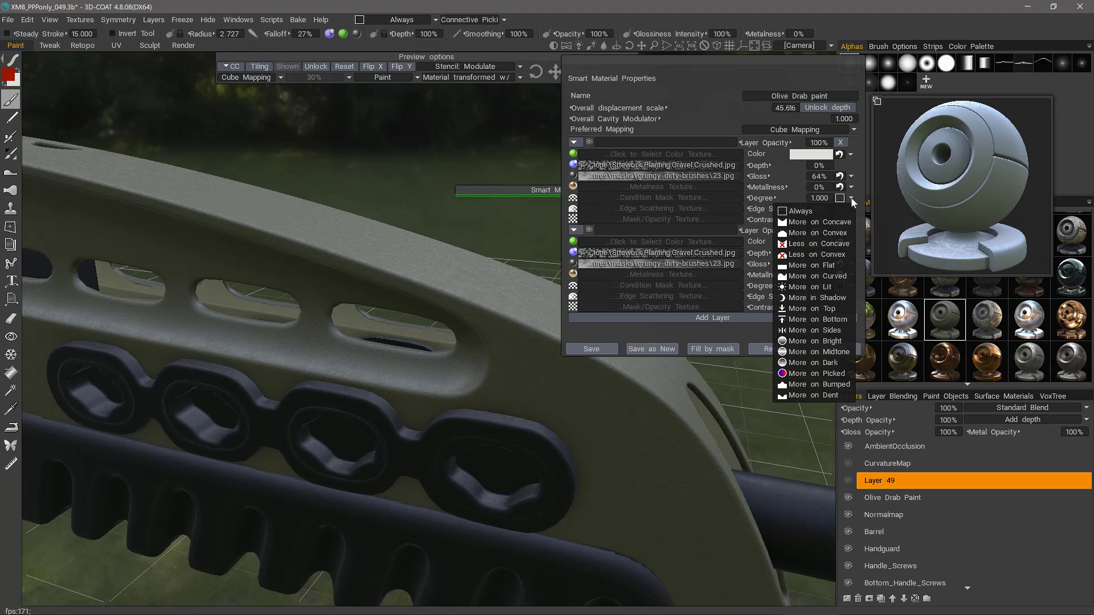
{"action": "left_click", "coordinate": [836, 233]}
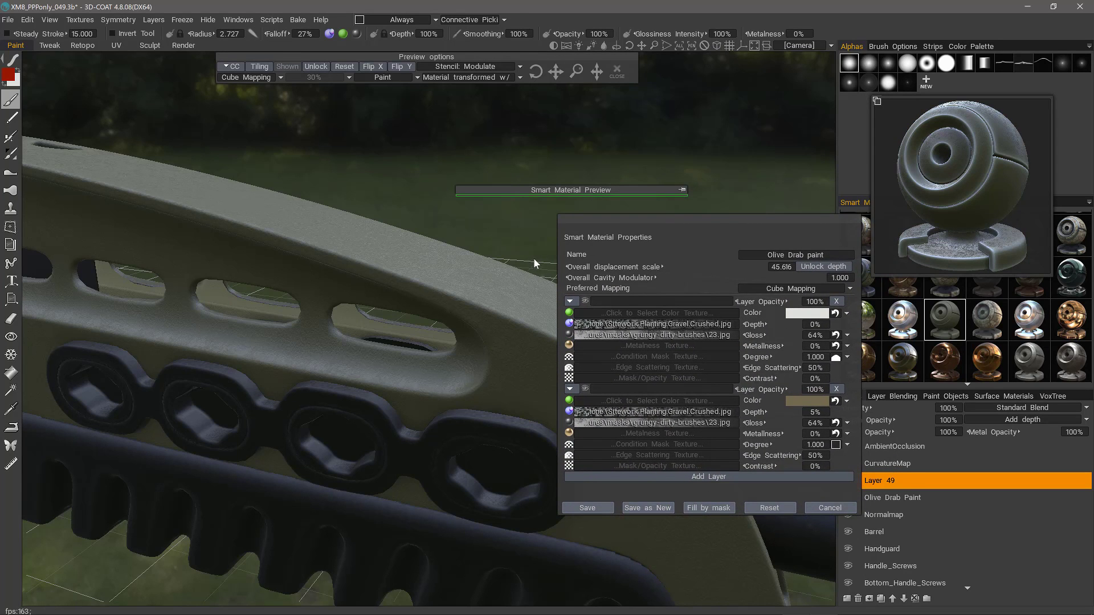
Show the Smart Material Preview over the handguard and set the upper layer's Degree to 2.175 and Contrast to 33%
{"action": "left_click_drag", "start_coordinate": [545, 187], "coordinate": [483, 199]}
{"action": "left_click", "coordinate": [487, 196]}
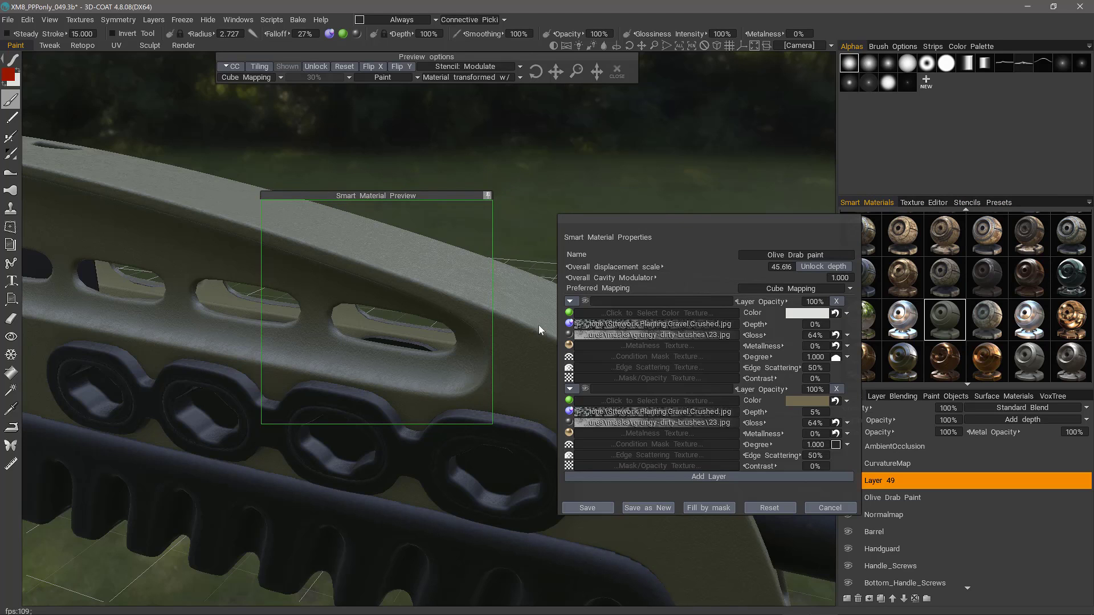
{"action": "left_click_drag", "start_coordinate": [778, 220], "coordinate": [734, 223]}
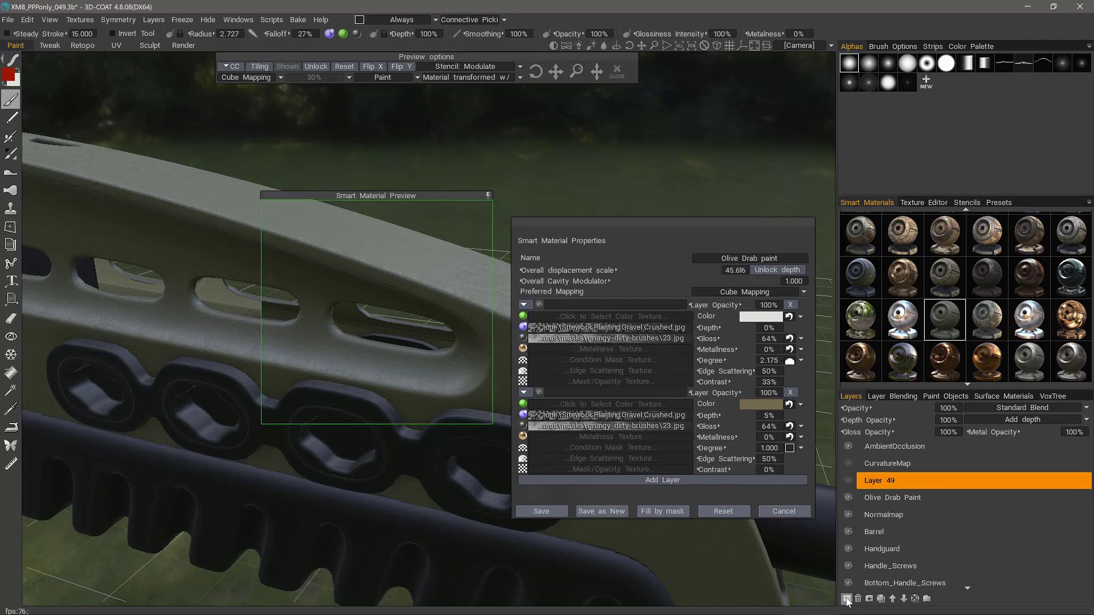
Save the Olive Drab paint edits and add a new paint layer above Layer 49, with the material preview's transform reset
{"action": "left_click", "coordinate": [847, 600]}
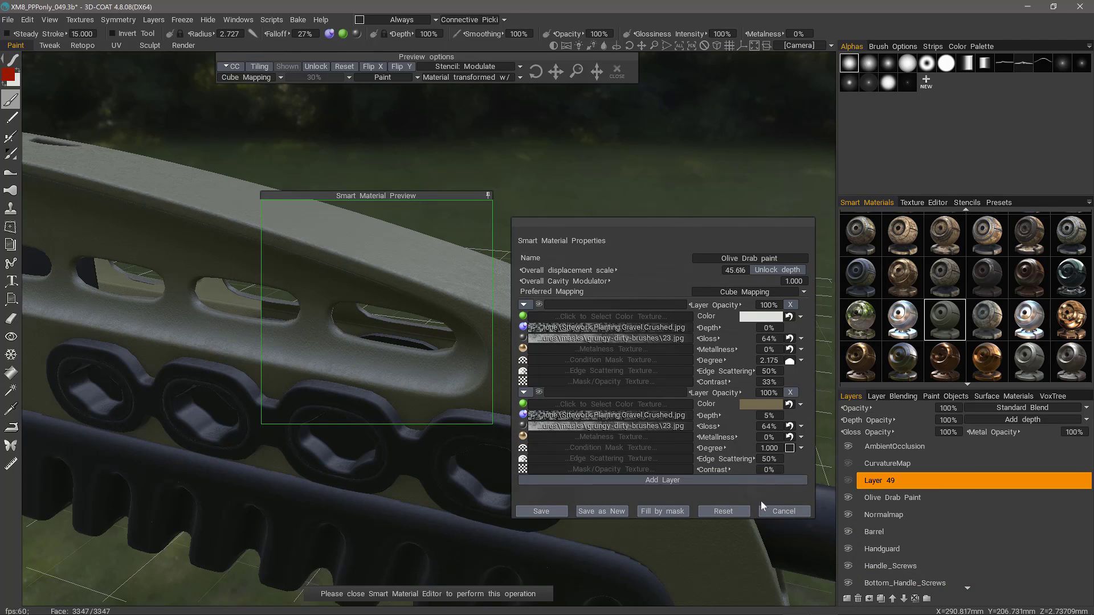
{"action": "left_click", "coordinate": [552, 511]}
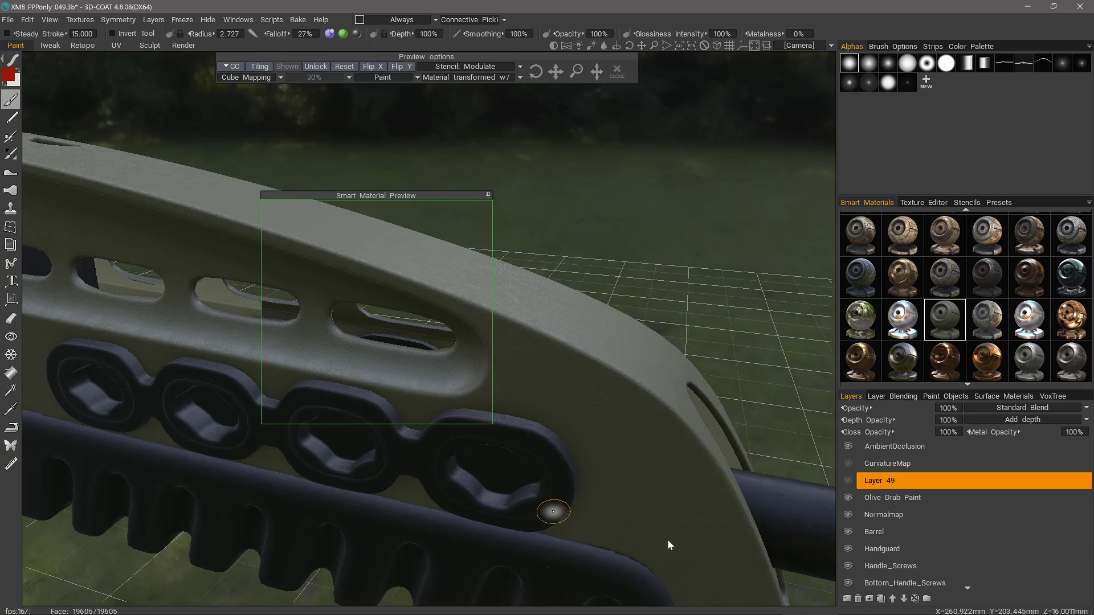
{"action": "left_click", "coordinate": [846, 599]}
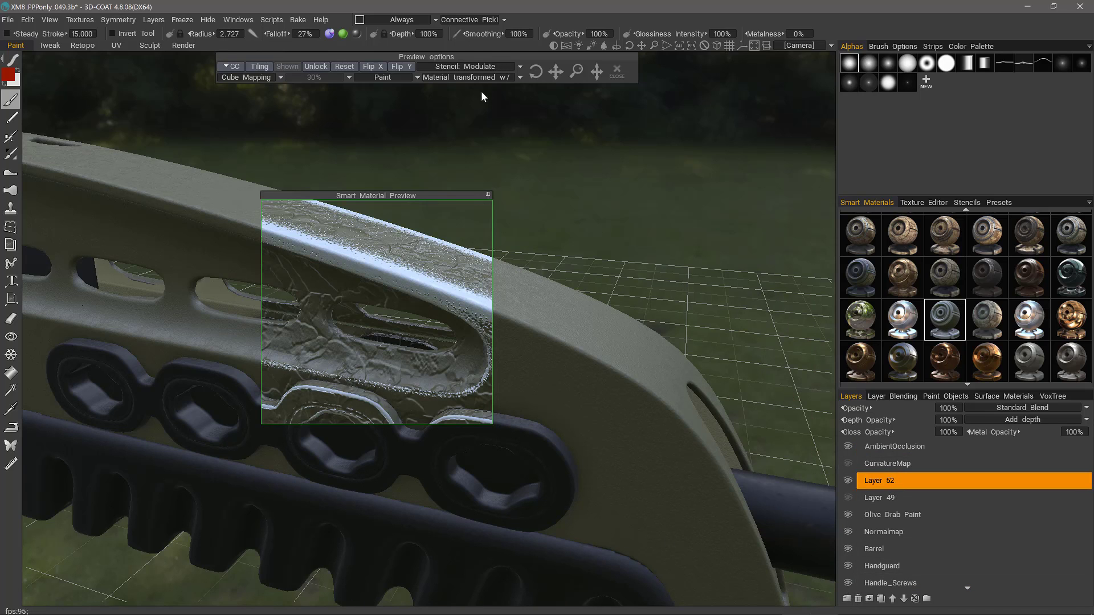
{"action": "left_click", "coordinate": [345, 66]}
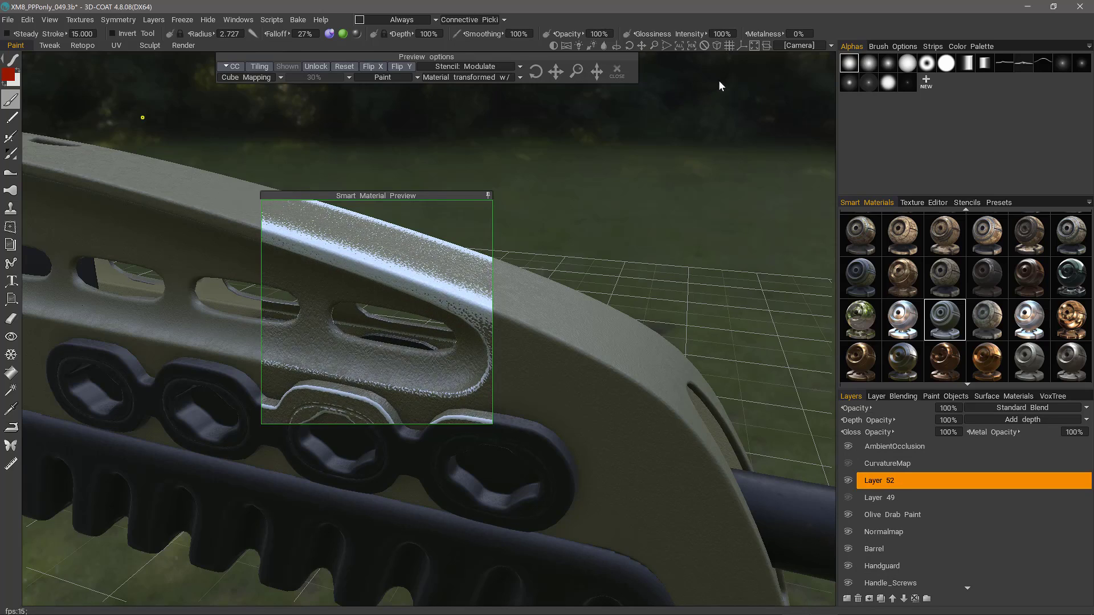
Reopen Olive Drab paint in the Smart Material Editor and set the white layer's Contrast to 28% and Degree to 1.325
{"action": "right_click", "coordinate": [941, 317]}
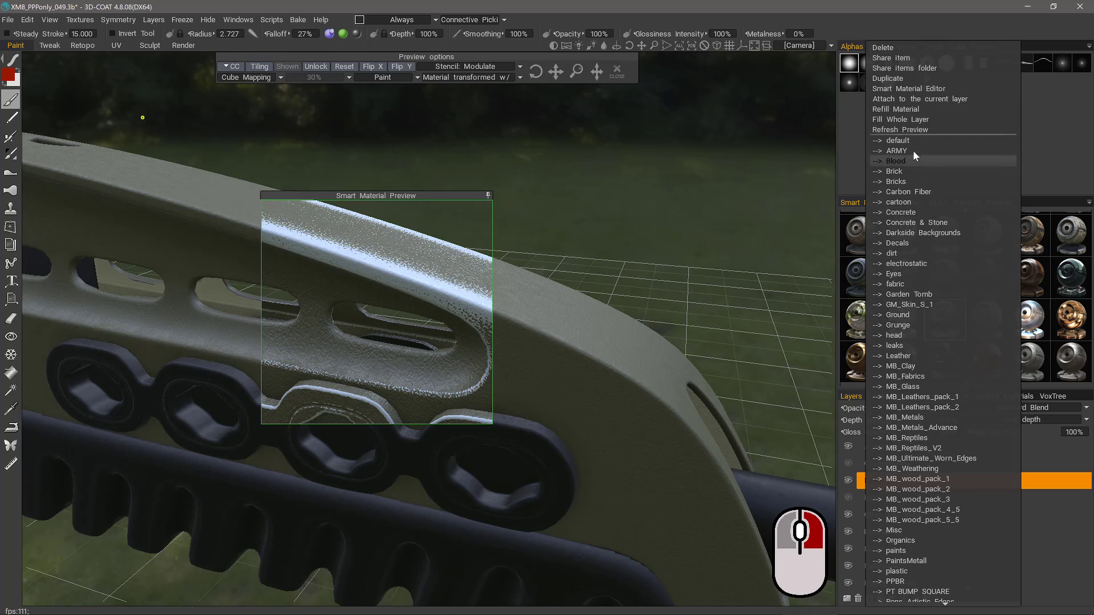
{"action": "left_click", "coordinate": [900, 88]}
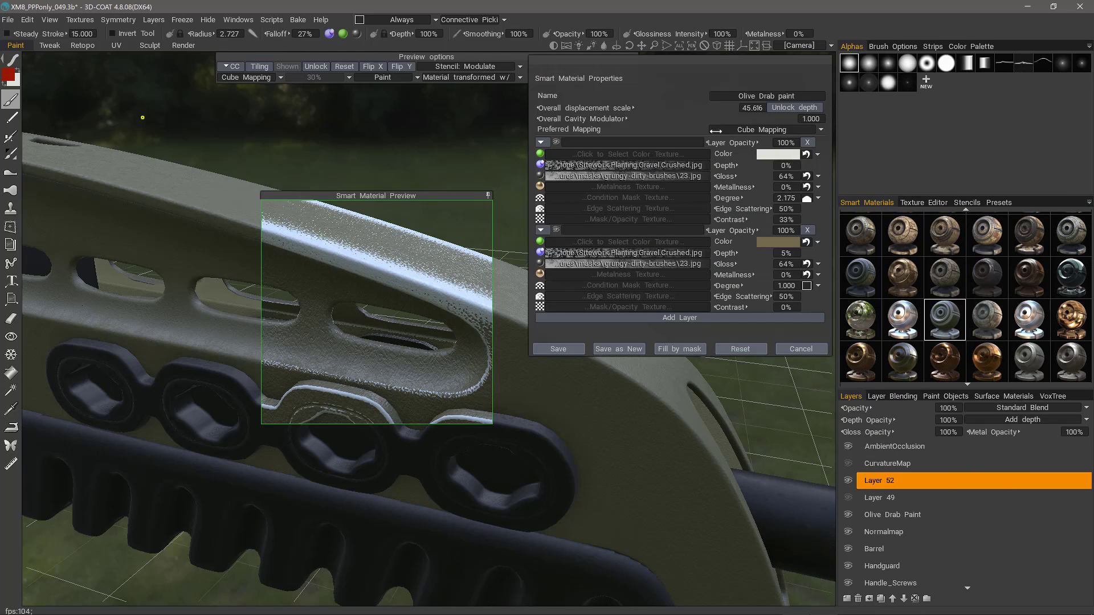
{"action": "left_click_drag", "start_coordinate": [717, 61], "coordinate": [709, 87]}
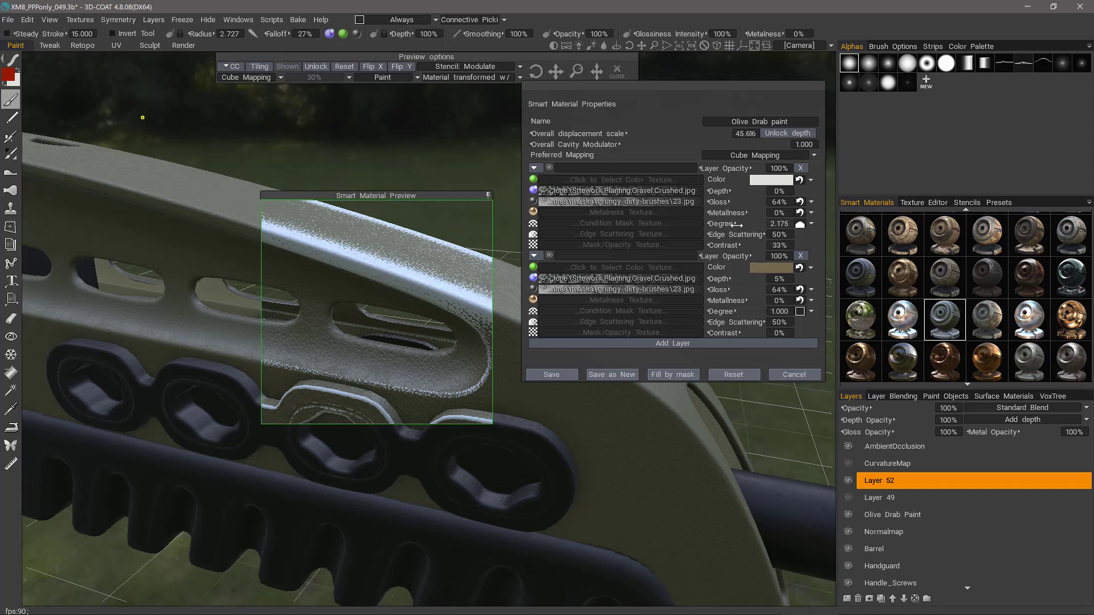
{"action": "mouse_move", "coordinate": [725, 245]}
{"action": "left_mouse_down"}
{"action": "mouse_move", "coordinate": [685, 243]}
{"action": "mouse_move", "coordinate": [723, 249]}
{"action": "left_mouse_up"}
{"action": "left_click_drag", "start_coordinate": [734, 224], "coordinate": [714, 222]}
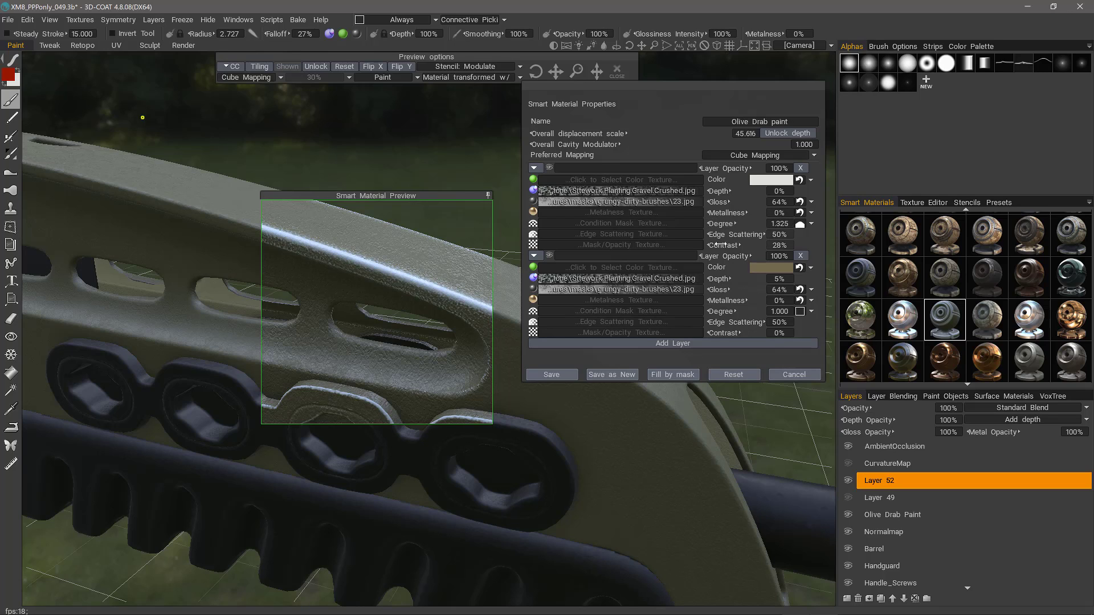
Load dirt_splatter-01_mk_.dds as the white layer's edge scattering texture and set Edge Scattering to 16%
{"action": "left_click", "coordinate": [596, 233]}
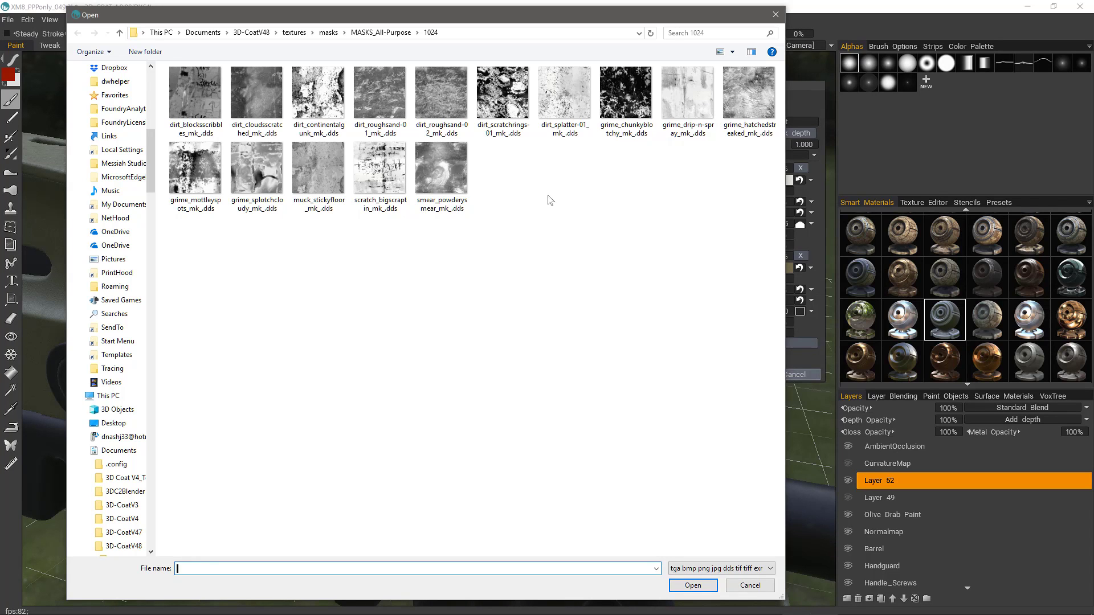
{"action": "double_click", "coordinate": [563, 102]}
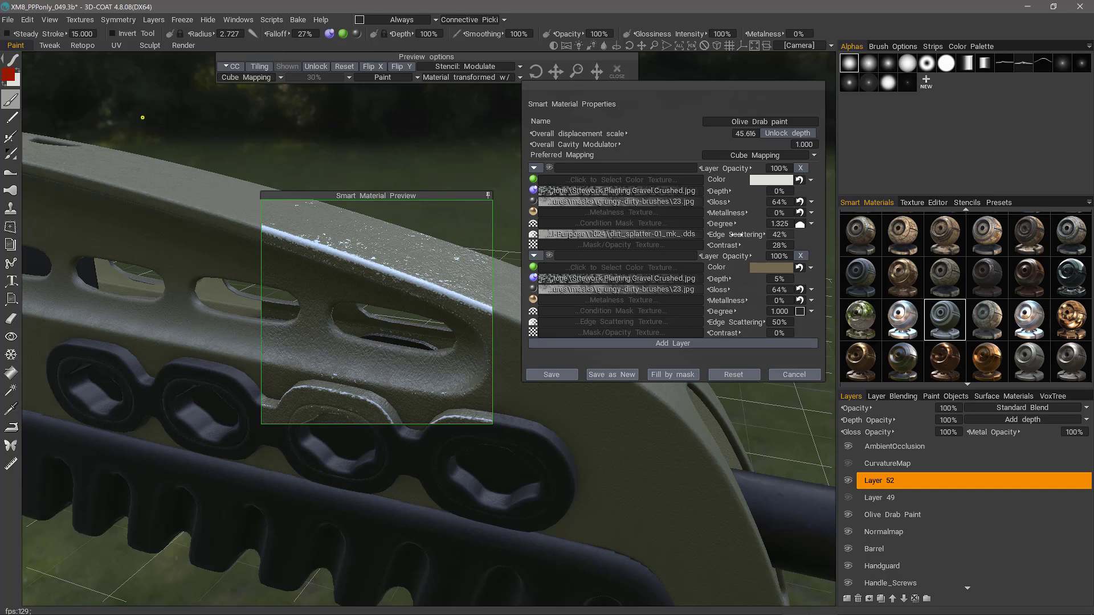
{"action": "left_click_drag", "start_coordinate": [710, 234], "coordinate": [726, 234]}
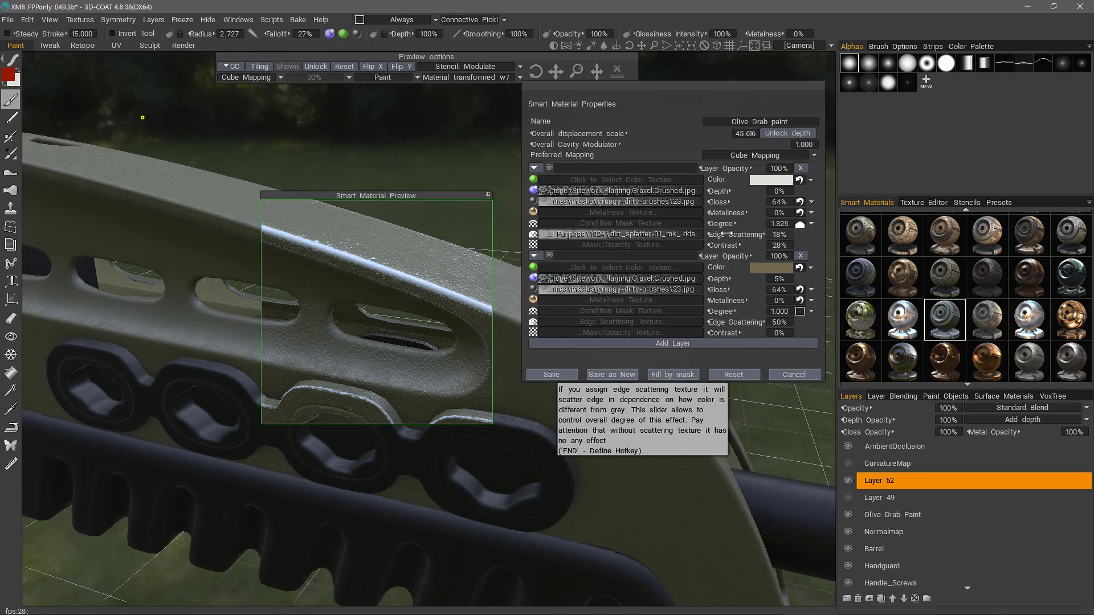
{"action": "left_click_drag", "start_coordinate": [727, 234], "coordinate": [729, 233]}
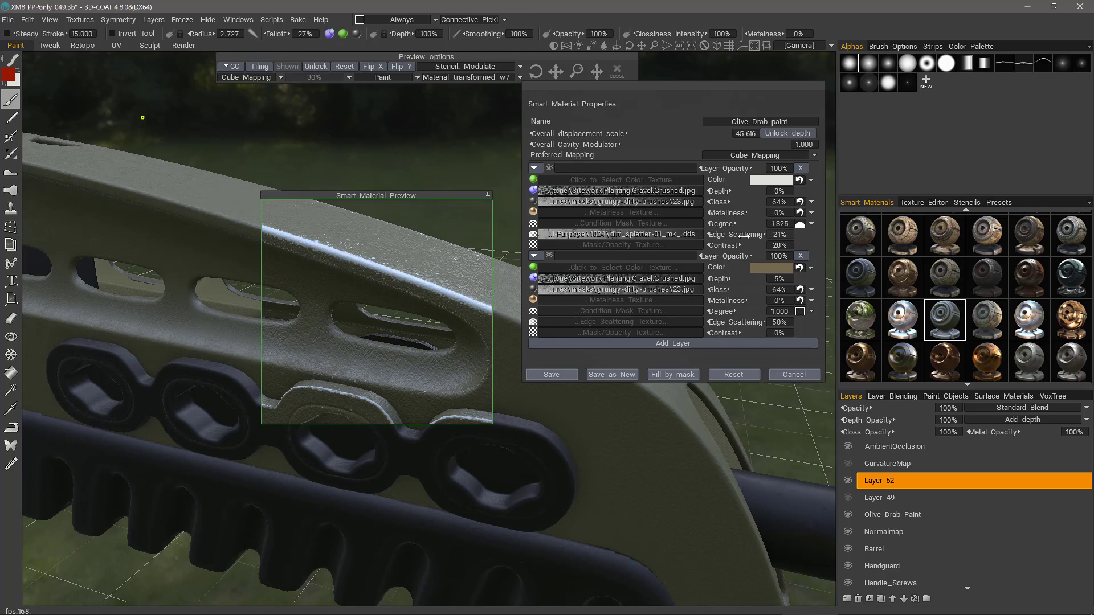
{"action": "left_click_drag", "start_coordinate": [746, 235], "coordinate": [737, 234]}
Apply procedural noise to the edge scattering texture with an S-shaped noise curve and a Sharpness of 0.655
{"action": "left_click", "coordinate": [544, 235]}
{"action": "left_click", "coordinate": [376, 319]}
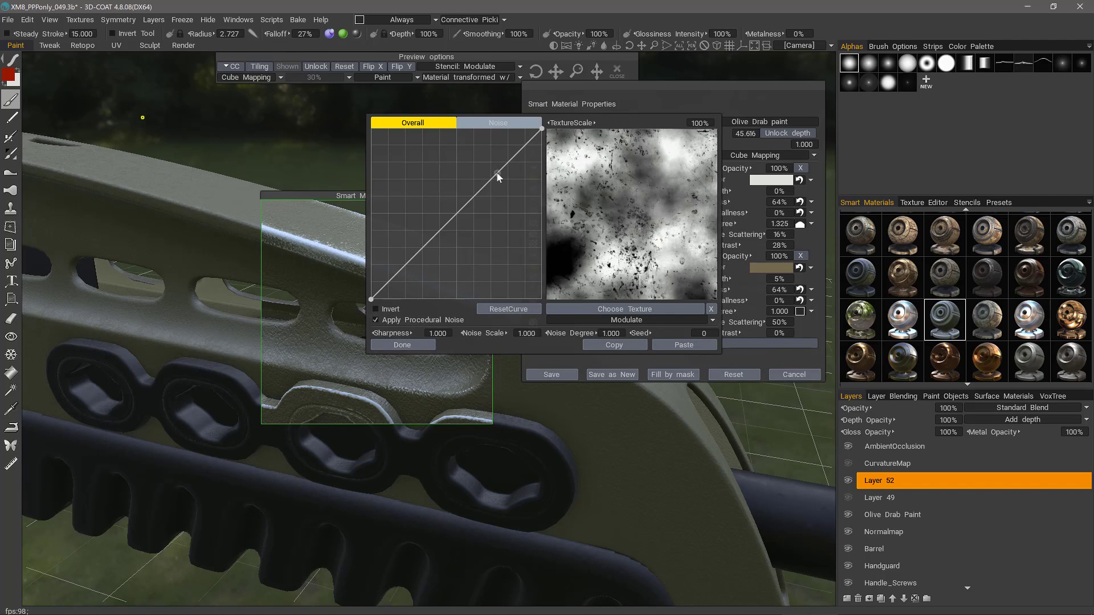
{"action": "left_click", "coordinate": [499, 123]}
{"action": "left_click_drag", "start_coordinate": [503, 169], "coordinate": [490, 160]}
{"action": "left_click_drag", "start_coordinate": [414, 246], "coordinate": [424, 254]}
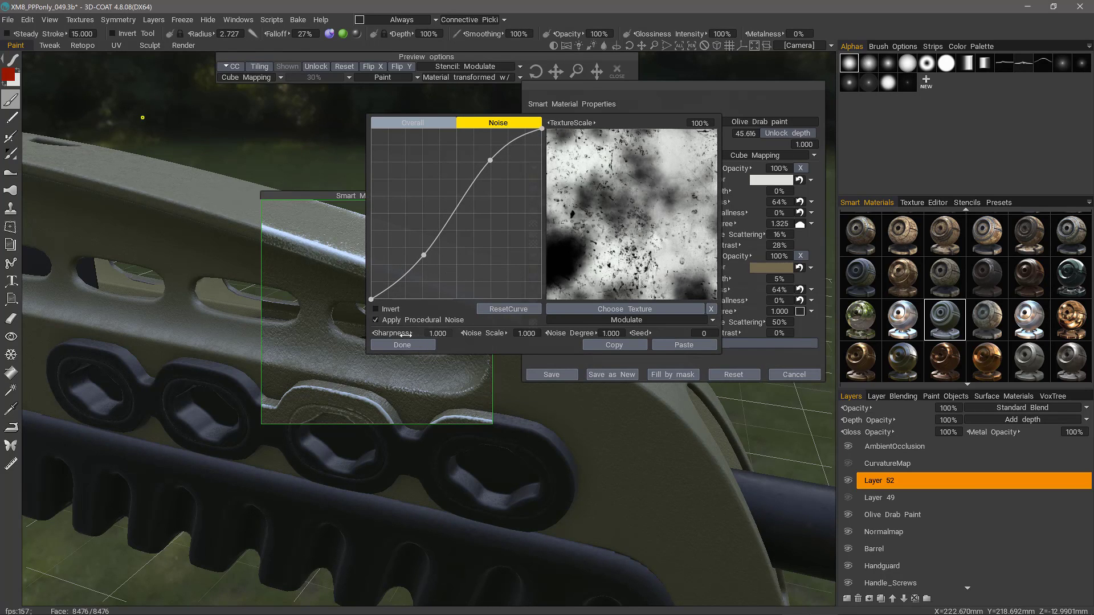
{"action": "left_click_drag", "start_coordinate": [405, 335], "coordinate": [378, 331]}
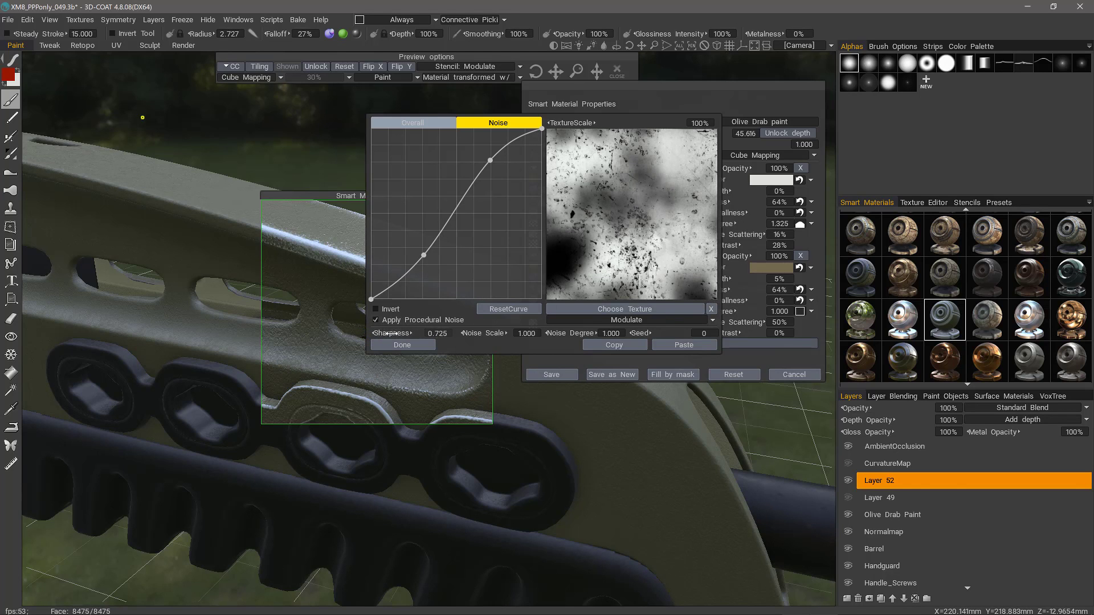
{"action": "left_click_drag", "start_coordinate": [389, 334], "coordinate": [400, 333]}
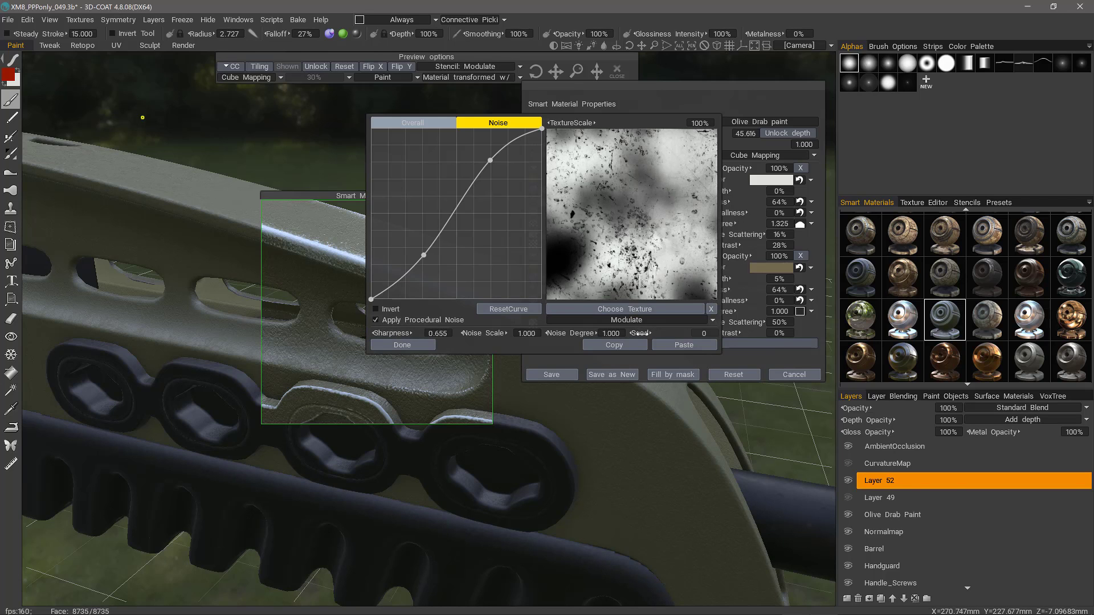
Set the procedural noise of the edge scattering texture to Seed 4255, Noise Scale 0.296 and Sharpness 0.255
{"action": "left_click_drag", "start_coordinate": [639, 333], "coordinate": [648, 332]}
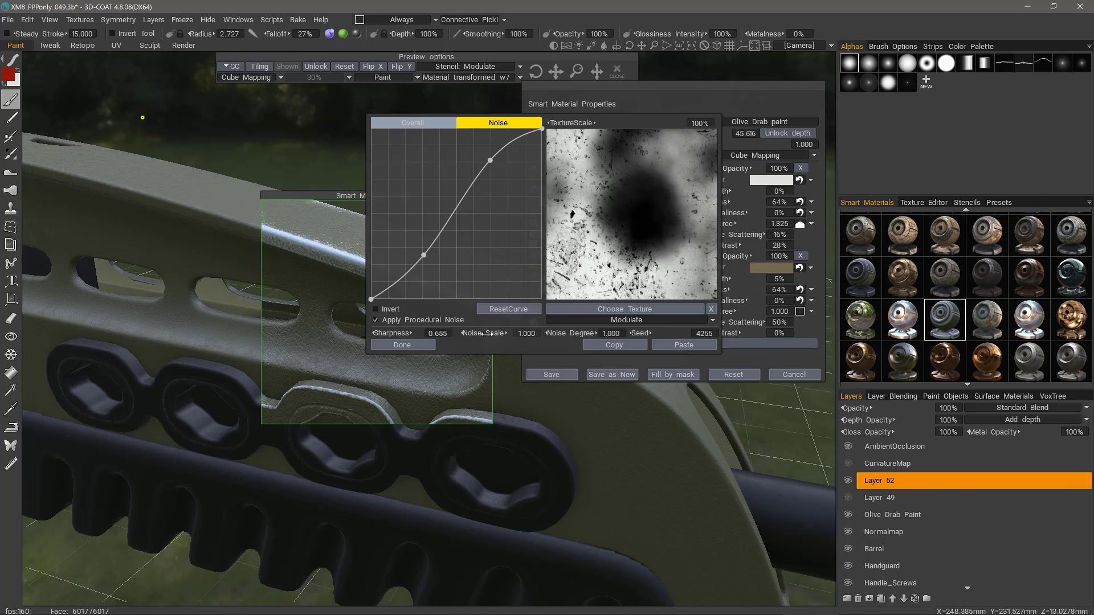
{"action": "left_click_drag", "start_coordinate": [484, 334], "coordinate": [471, 333]}
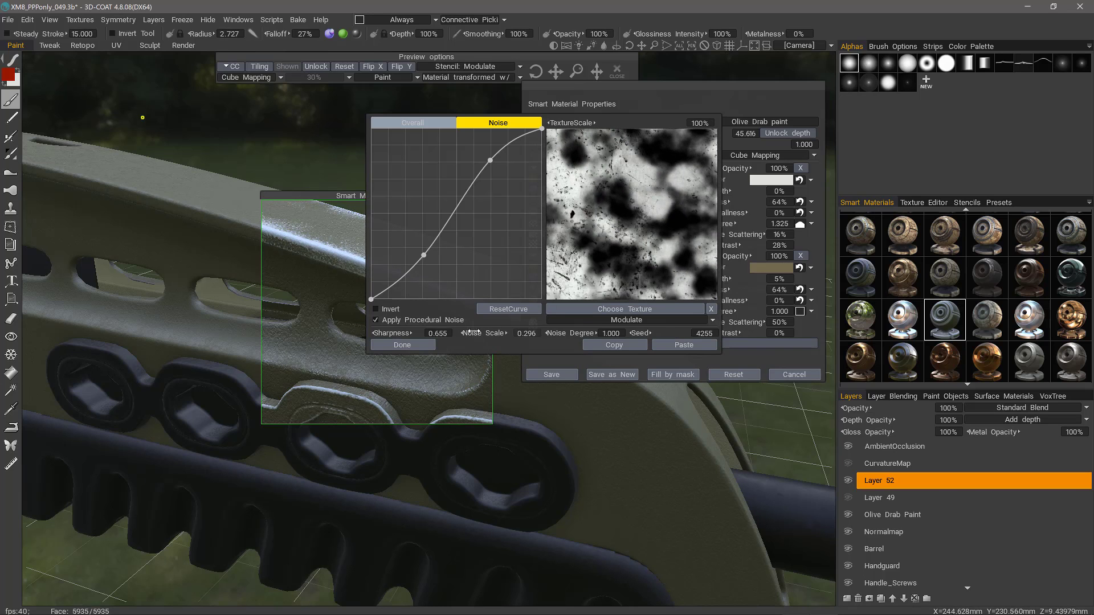
{"action": "left_click_drag", "start_coordinate": [401, 333], "coordinate": [407, 333]}
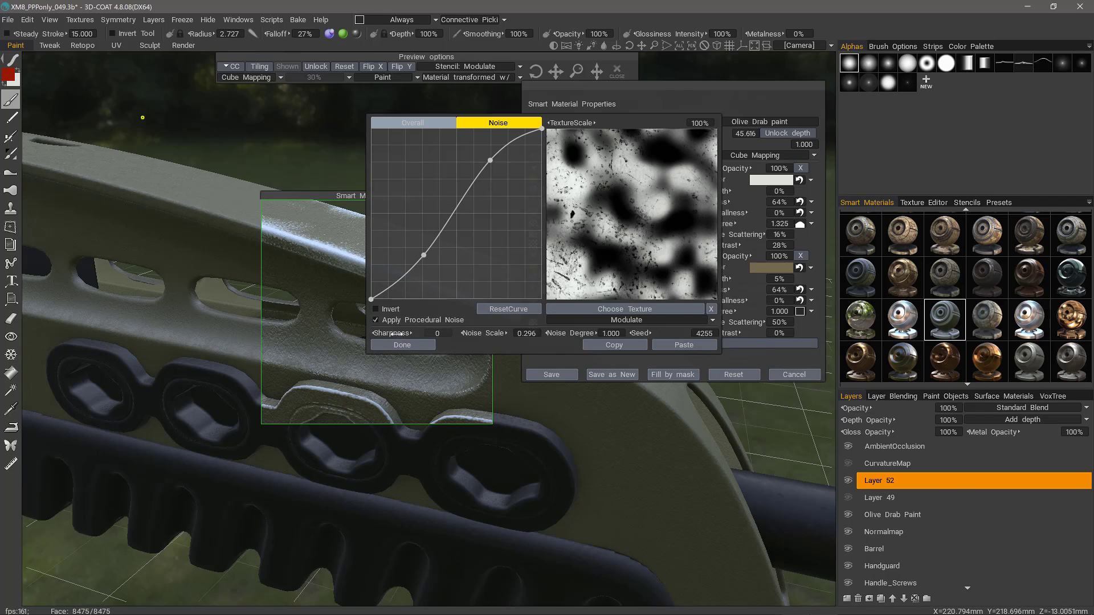
{"action": "left_click_drag", "start_coordinate": [400, 334], "coordinate": [408, 334]}
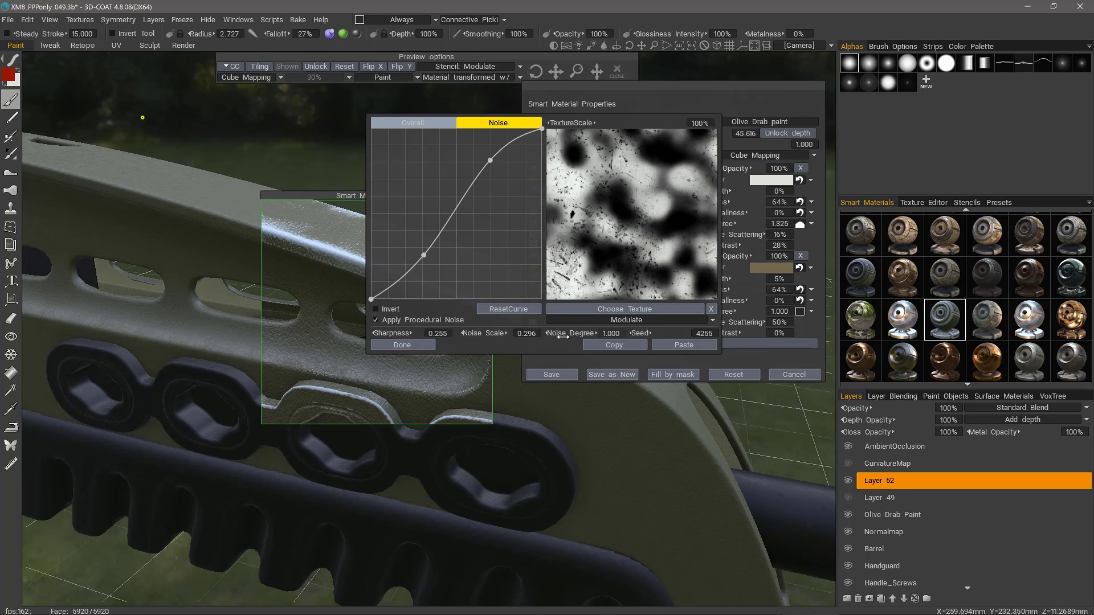
Reshape the noise curve to rise steeply at the dark end and more gently towards the bright end, and accept the texture modulation settings
{"action": "left_click_drag", "start_coordinate": [424, 257], "coordinate": [403, 235]}
{"action": "left_click", "coordinate": [491, 161]}
{"action": "left_click_drag", "start_coordinate": [490, 162], "coordinate": [470, 151]}
{"action": "left_click", "coordinate": [404, 236]}
{"action": "left_click_drag", "start_coordinate": [404, 241], "coordinate": [387, 223]}
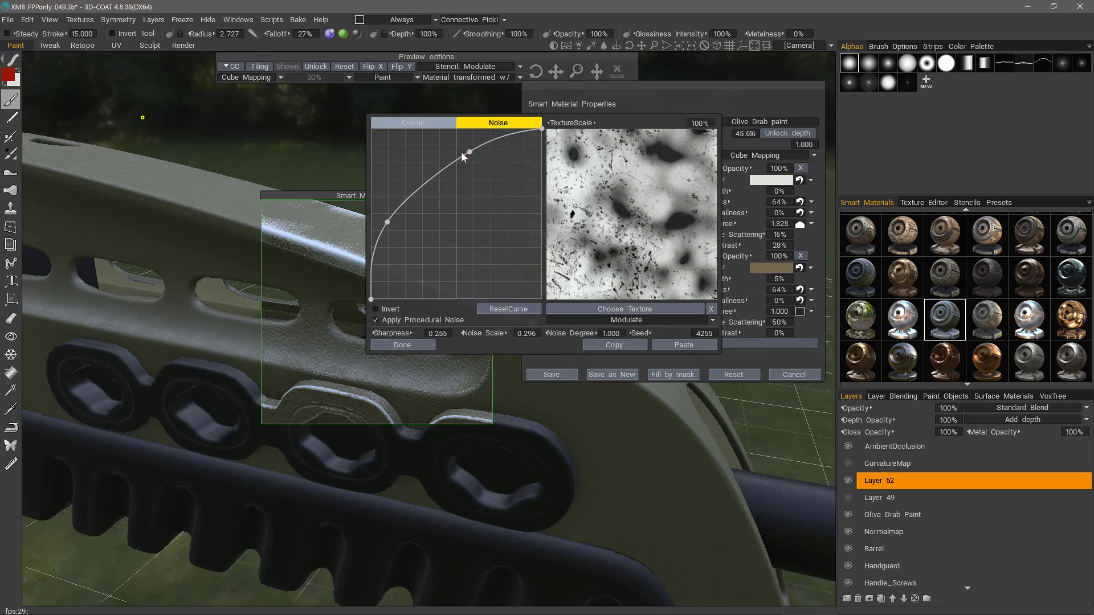
{"action": "left_click_drag", "start_coordinate": [471, 152], "coordinate": [454, 179]}
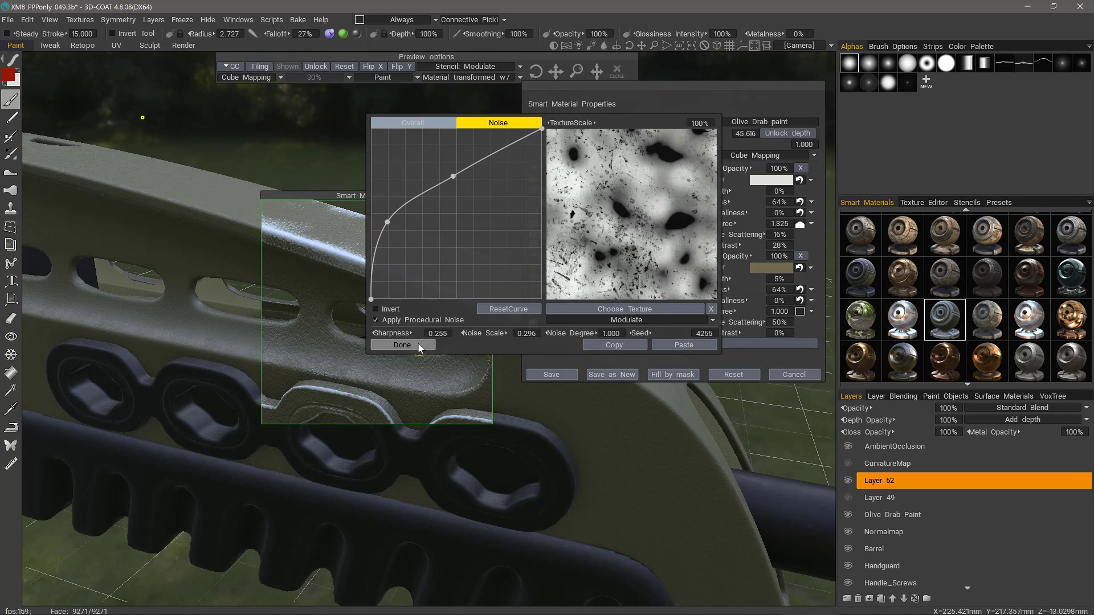
{"action": "left_click", "coordinate": [402, 346]}
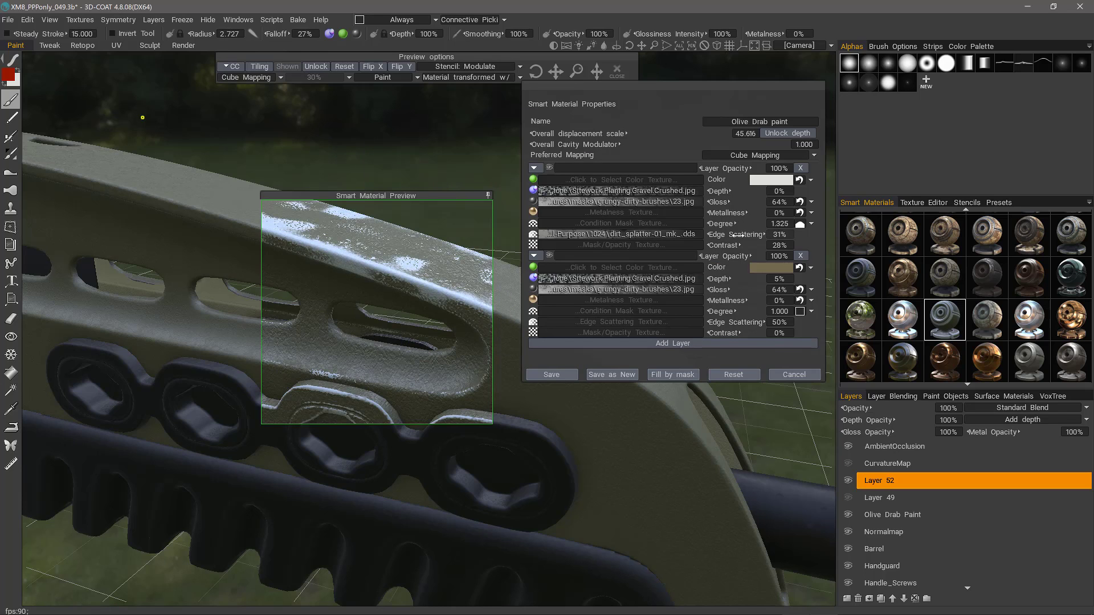
Set the white layer's Edge Scattering to 2% and change its color to a muted olive tan with 51% lightness
{"action": "left_click_drag", "start_coordinate": [738, 235], "coordinate": [721, 235]}
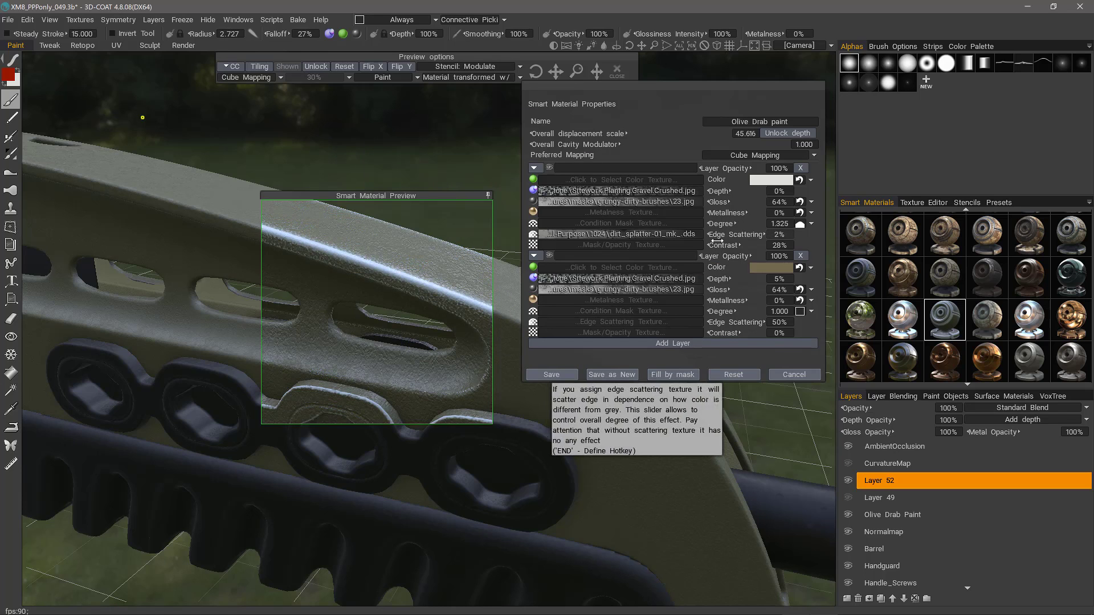
{"action": "left_click", "coordinate": [771, 181]}
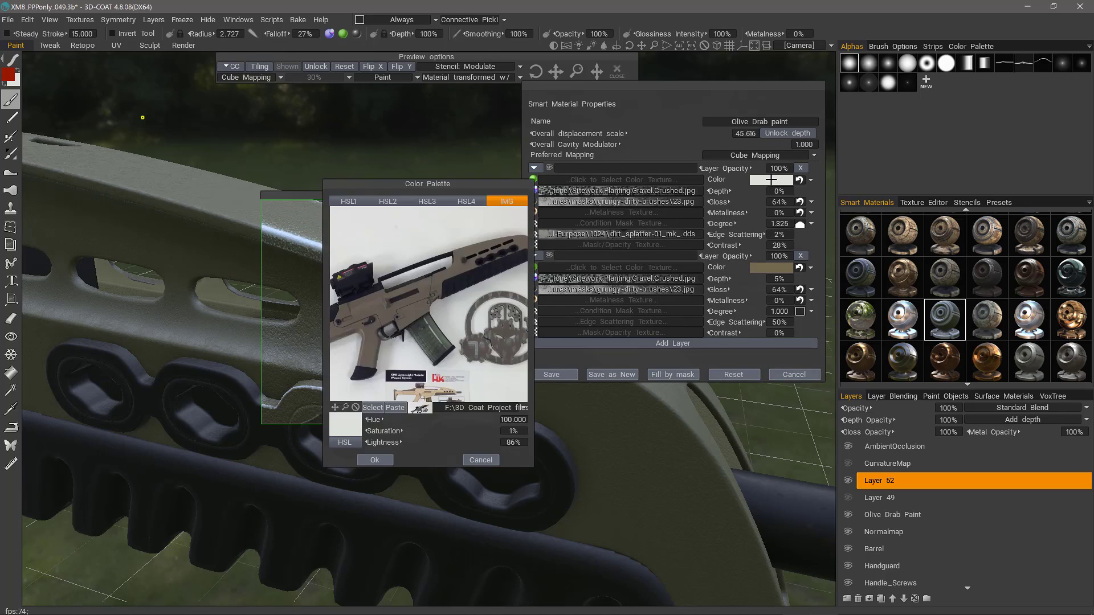
{"action": "left_click", "coordinate": [388, 202]}
{"action": "left_click", "coordinate": [353, 317]}
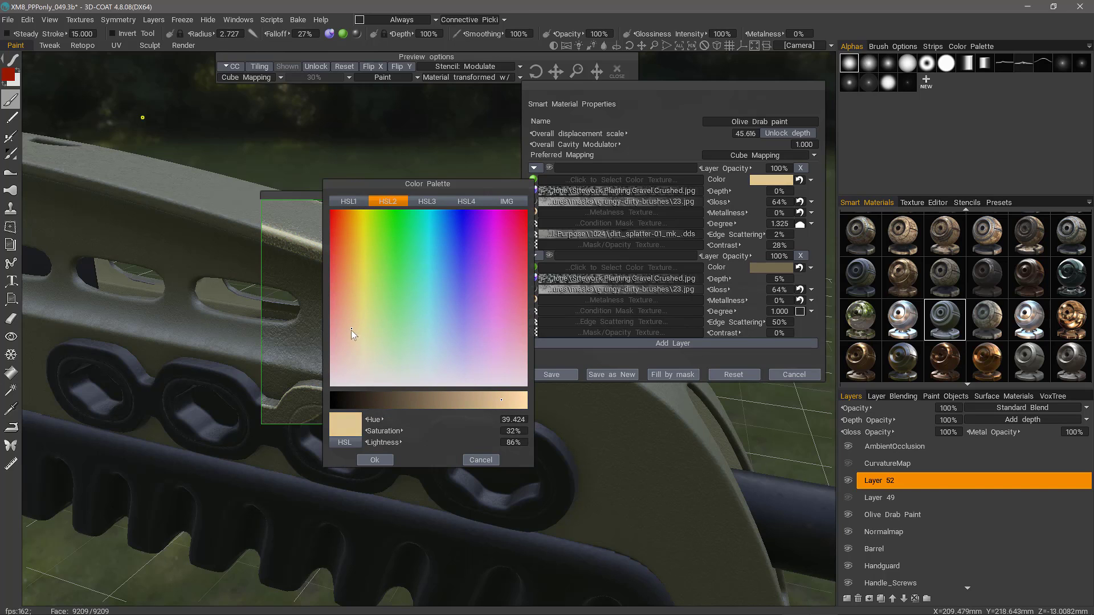
{"action": "left_click", "coordinate": [352, 337]}
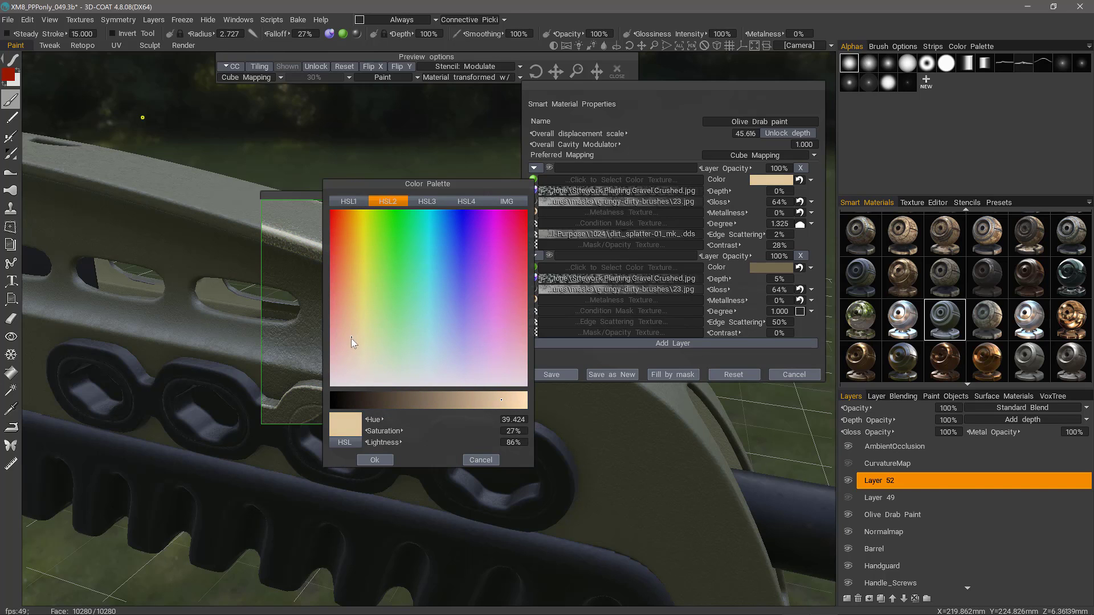
{"action": "left_click", "coordinate": [438, 400]}
{"action": "left_click", "coordinate": [433, 401]}
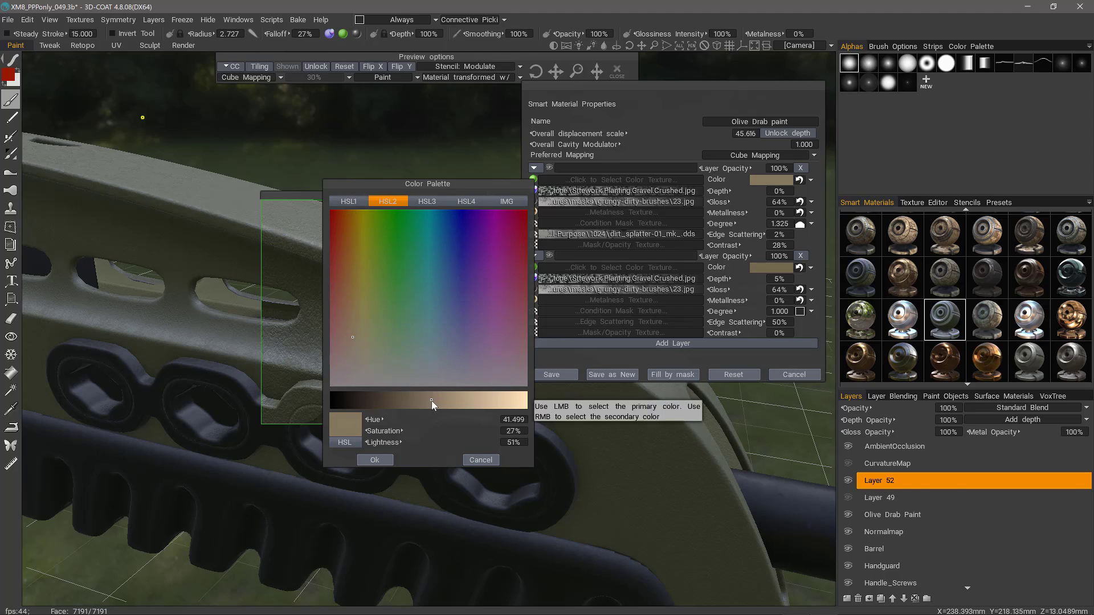
{"action": "left_click", "coordinate": [364, 337]}
{"action": "left_click_drag", "start_coordinate": [364, 338], "coordinate": [357, 336]}
{"action": "left_click", "coordinate": [374, 460]}
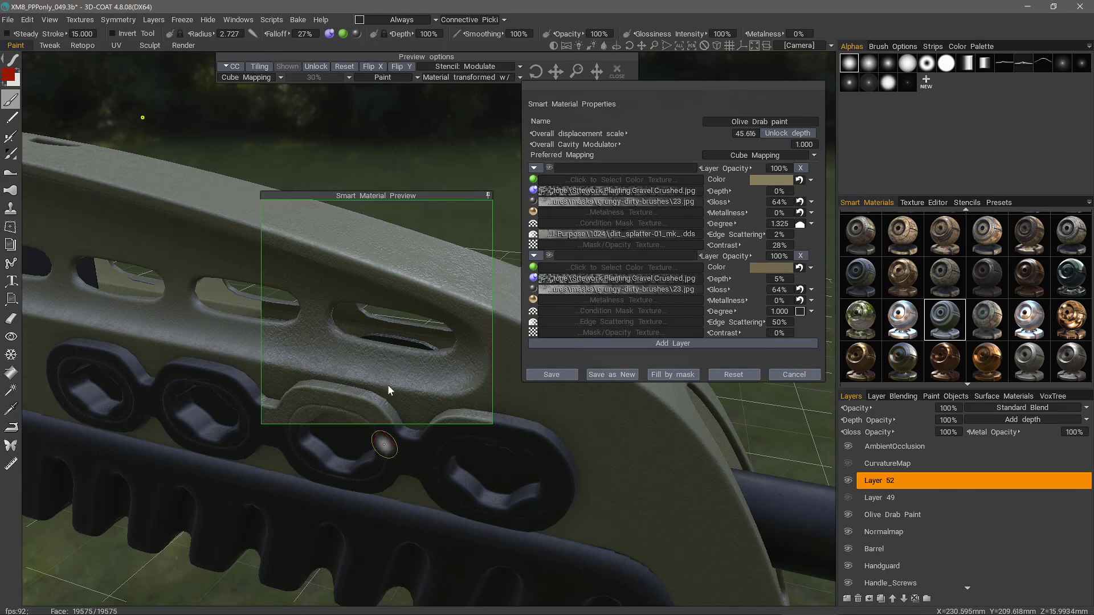
Collapse the material preview, name the upper material layer Edge Wear and the lower one Base Paint, and save Olive Drab paint
{"action": "left_click", "coordinate": [462, 196]}
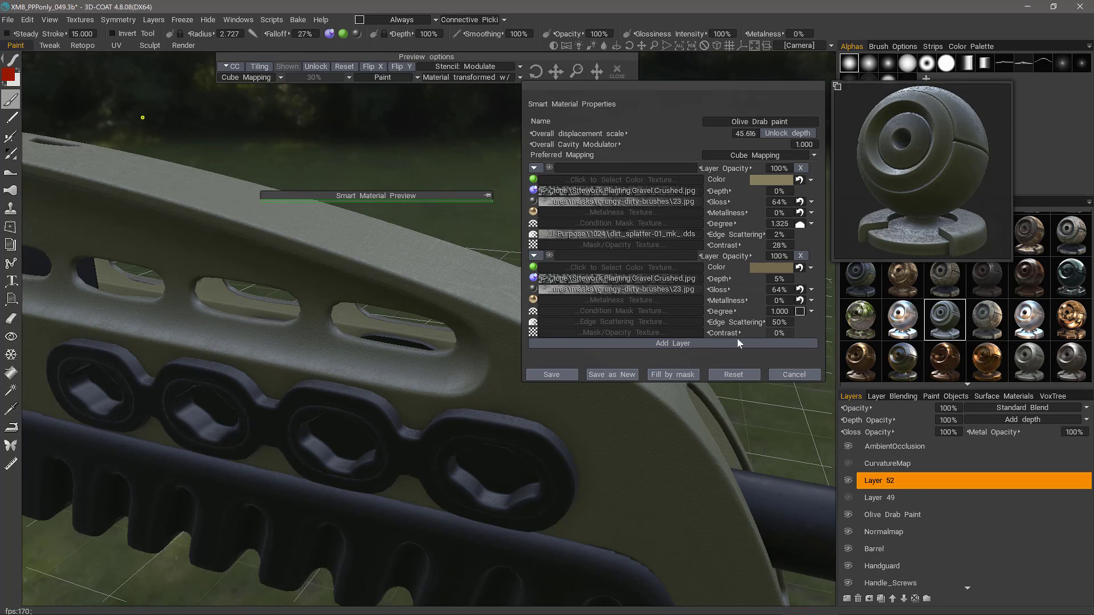
{"action": "left_click", "coordinate": [601, 169]}
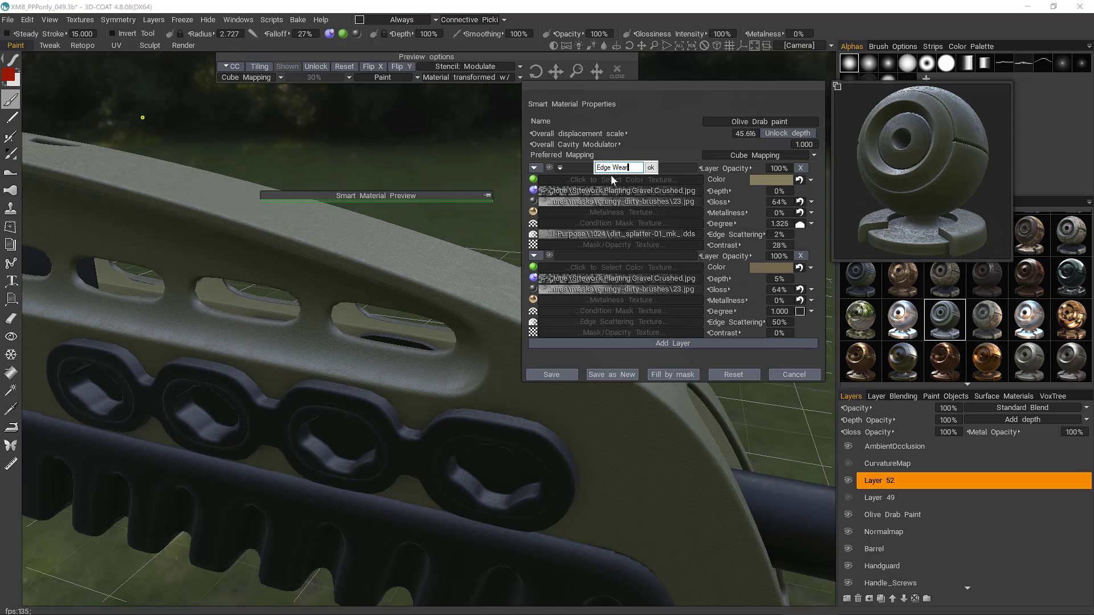
{"action": "key", "text": "Return"}
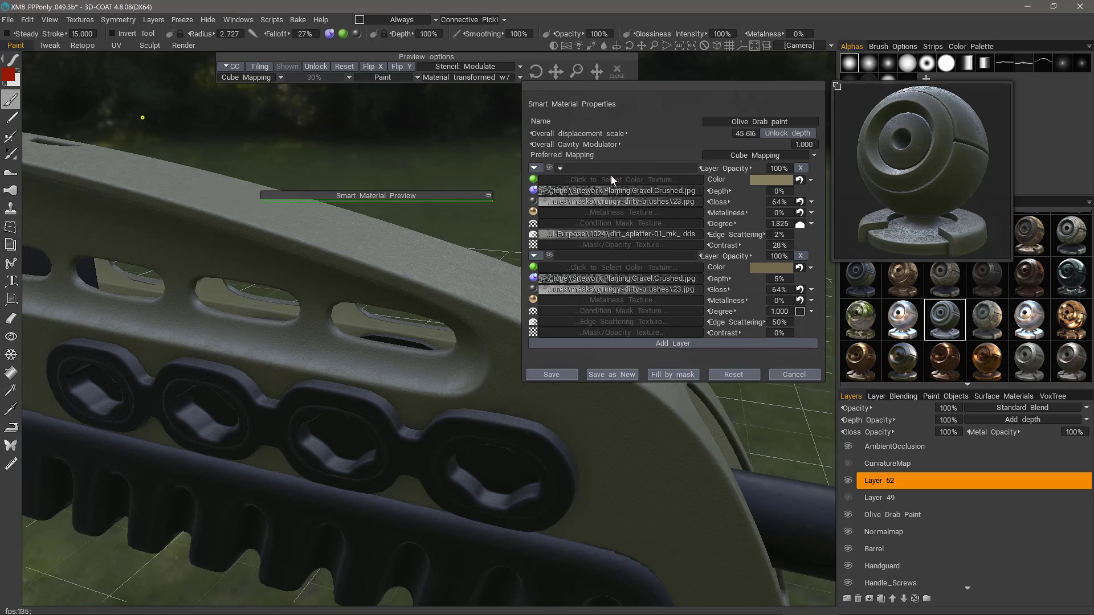
{"action": "left_click", "coordinate": [581, 256]}
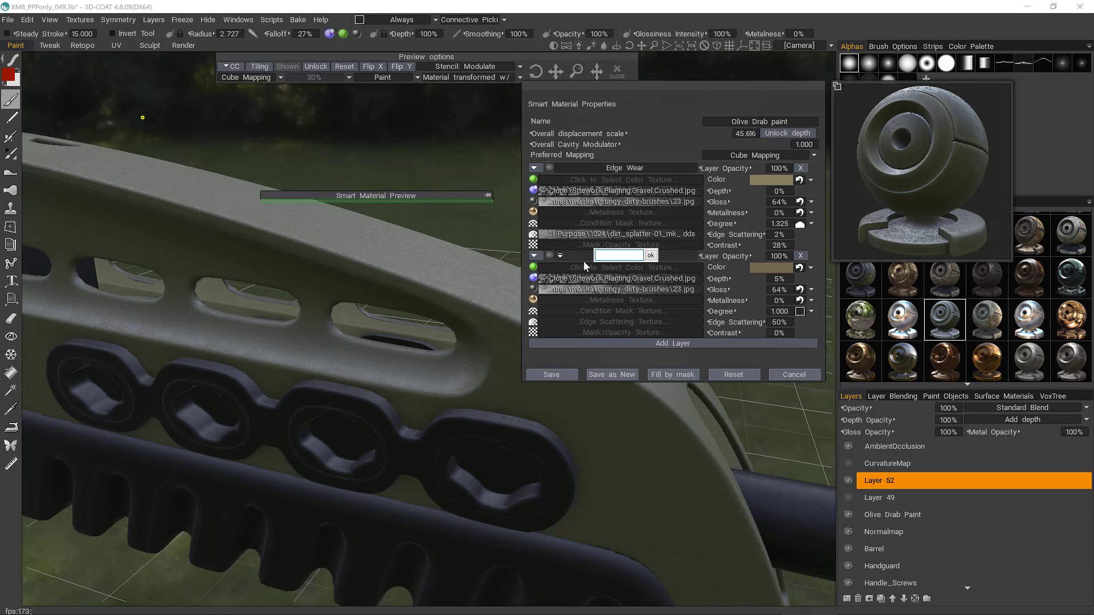
{"action": "type", "text": "Base Paint"}
{"action": "key", "text": "Return"}
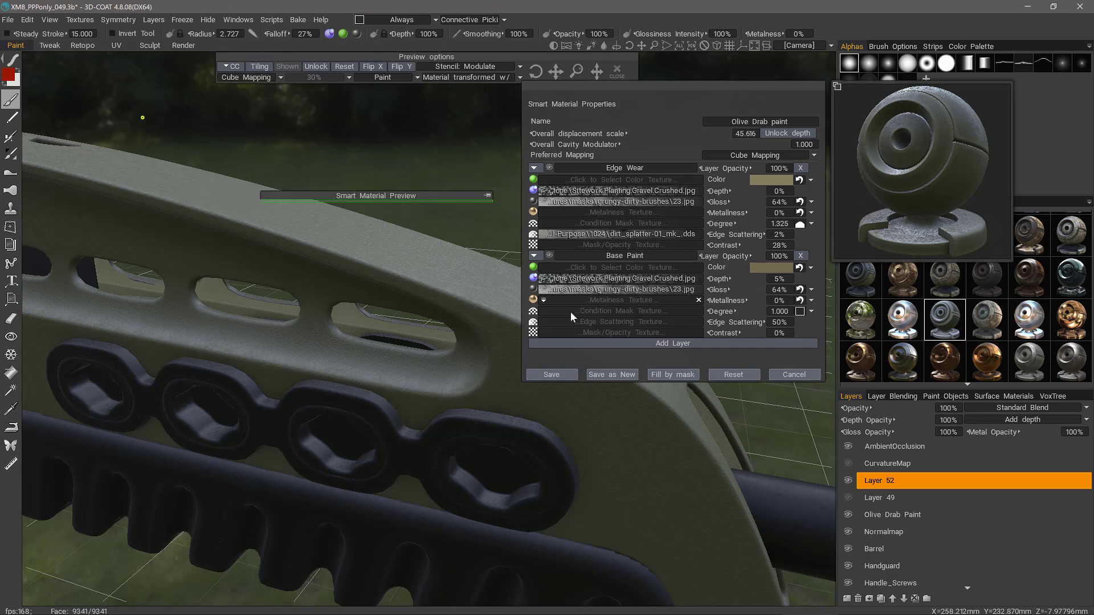
{"action": "left_click", "coordinate": [552, 374]}
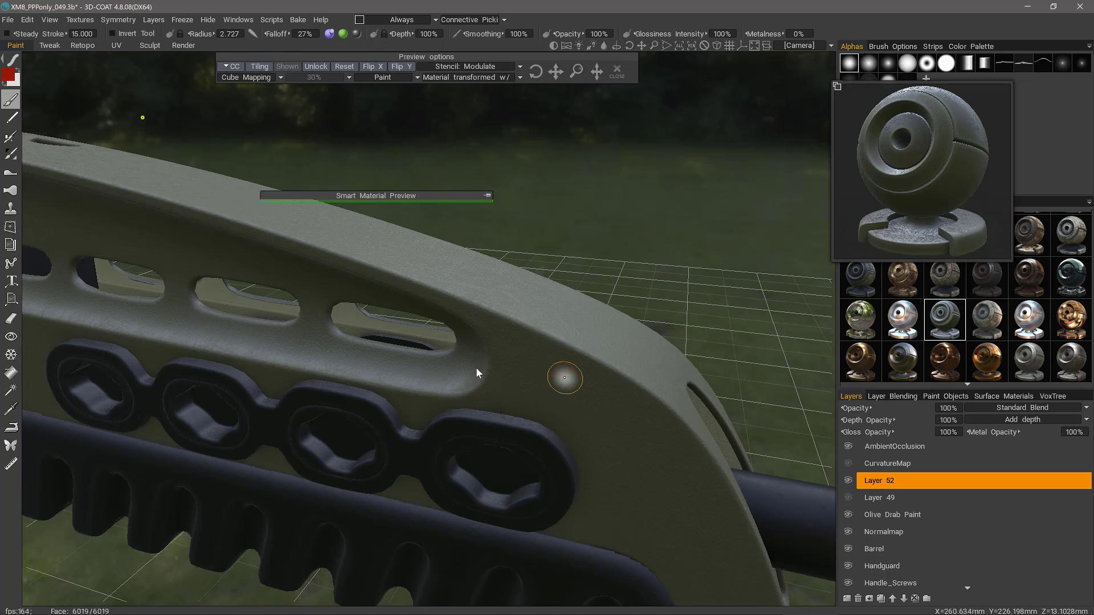
Hide the Olive Drab Paint layer and fill the handguard on Layer 52 with the Olive Drab paint smart material
{"action": "left_click", "coordinate": [847, 514]}
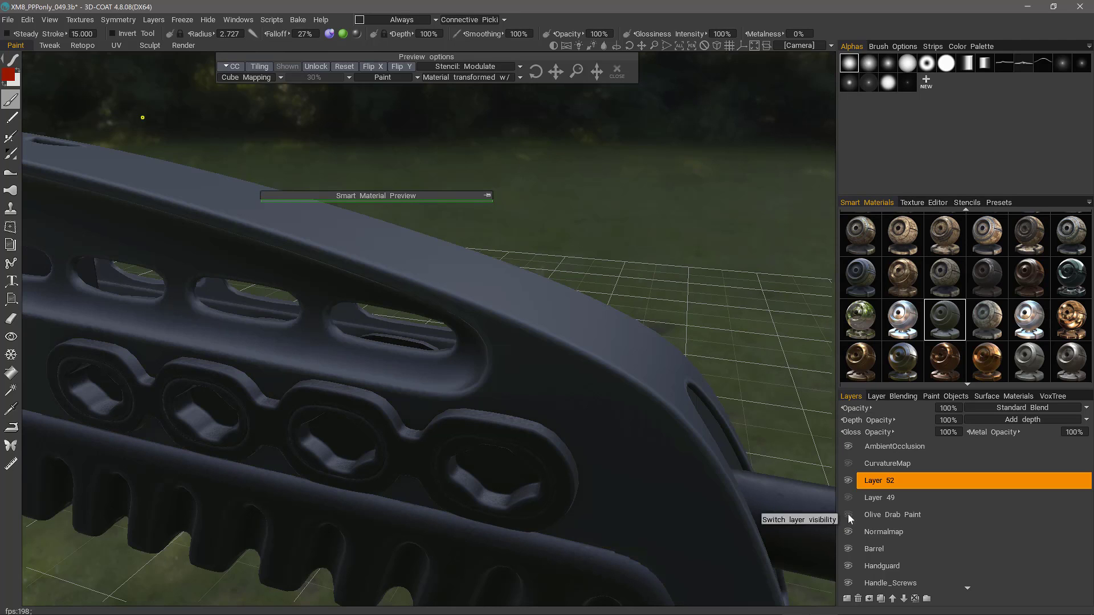
{"action": "left_click", "coordinate": [10, 374]}
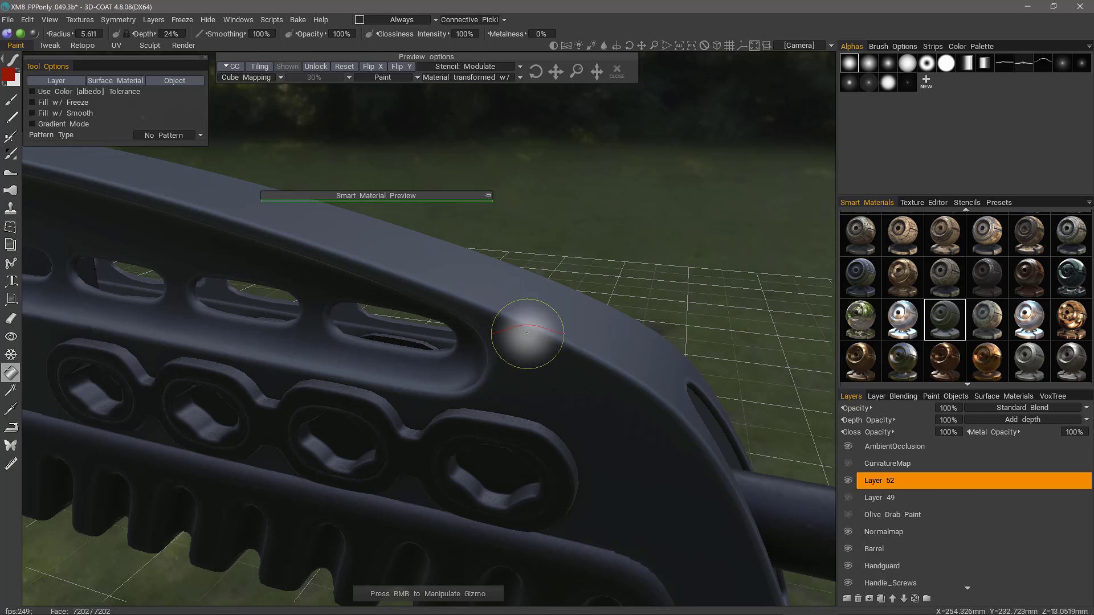
{"action": "left_click", "coordinate": [567, 357]}
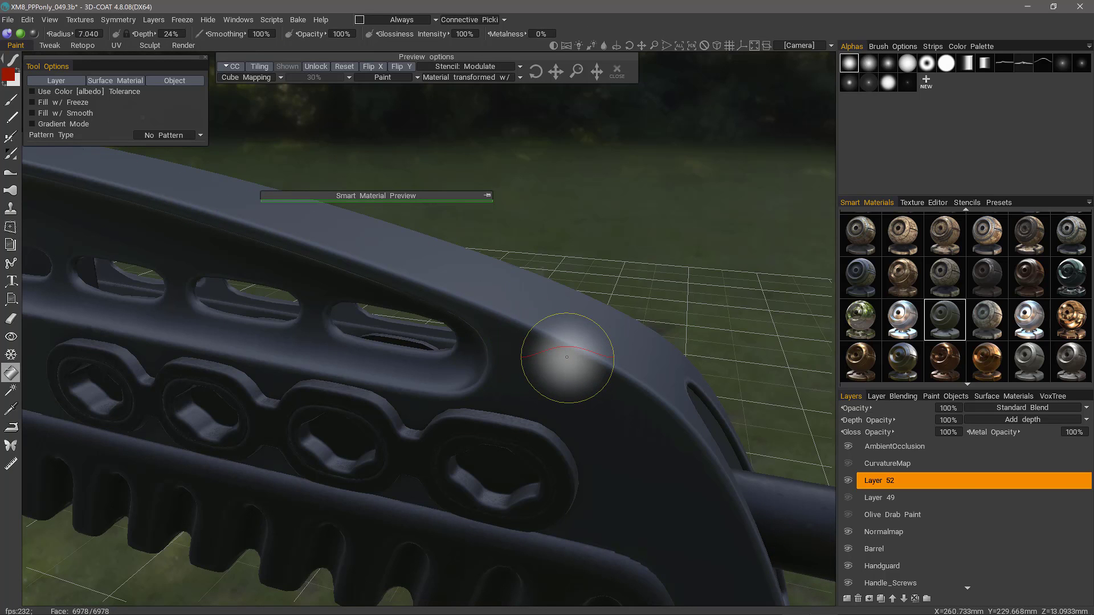
{"action": "left_click_drag", "start_coordinate": [620, 405], "coordinate": [661, 422], "text": "alt"}
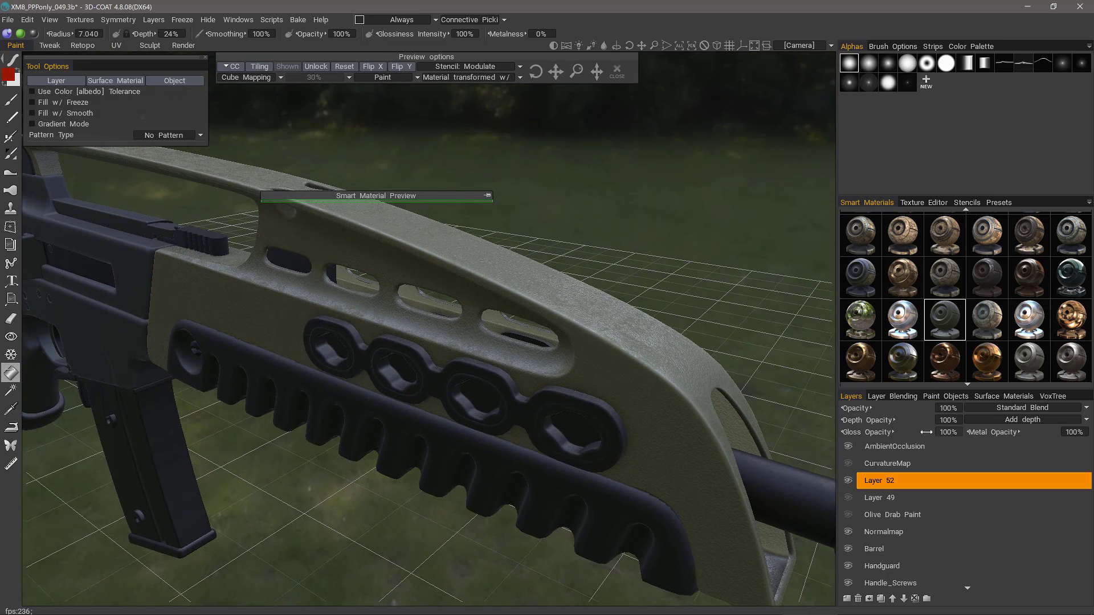
Set both Depth Opacity and Gloss Opacity of Layer 52 to 50%
{"action": "left_click", "coordinate": [949, 422]}
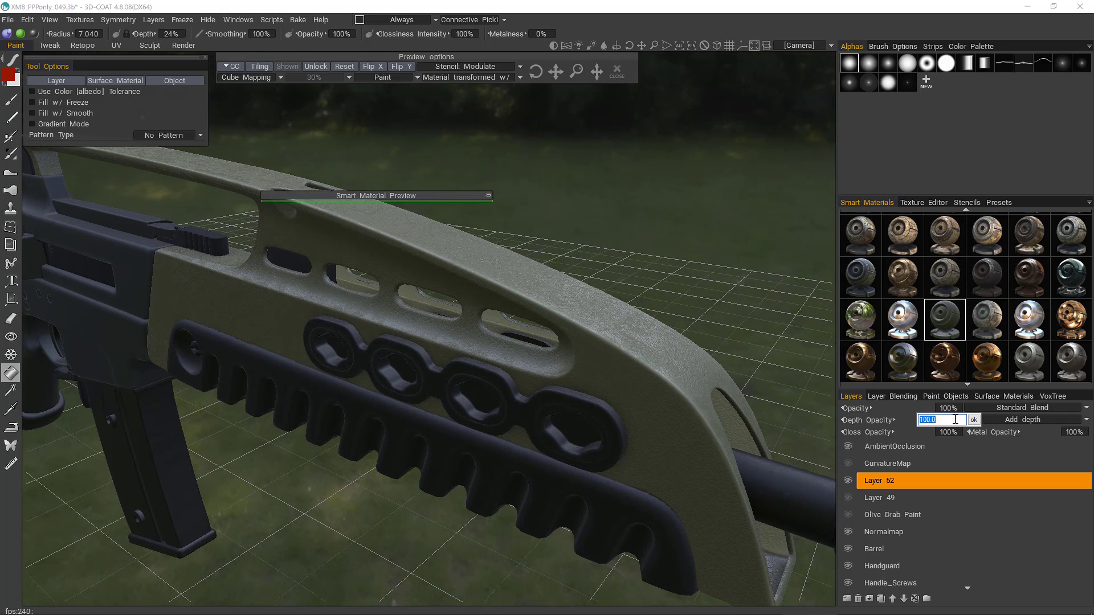
{"action": "type", "text": "50"}
{"action": "key", "text": "Return"}
{"action": "left_click", "coordinate": [947, 432]}
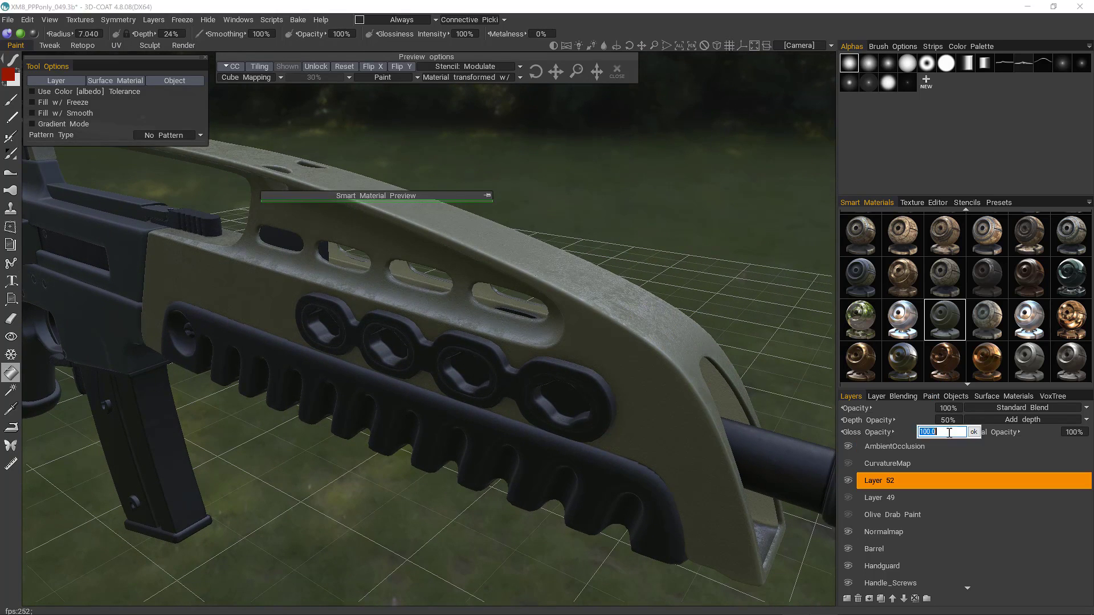
{"action": "type", "text": "50"}
{"action": "key", "text": "Return"}
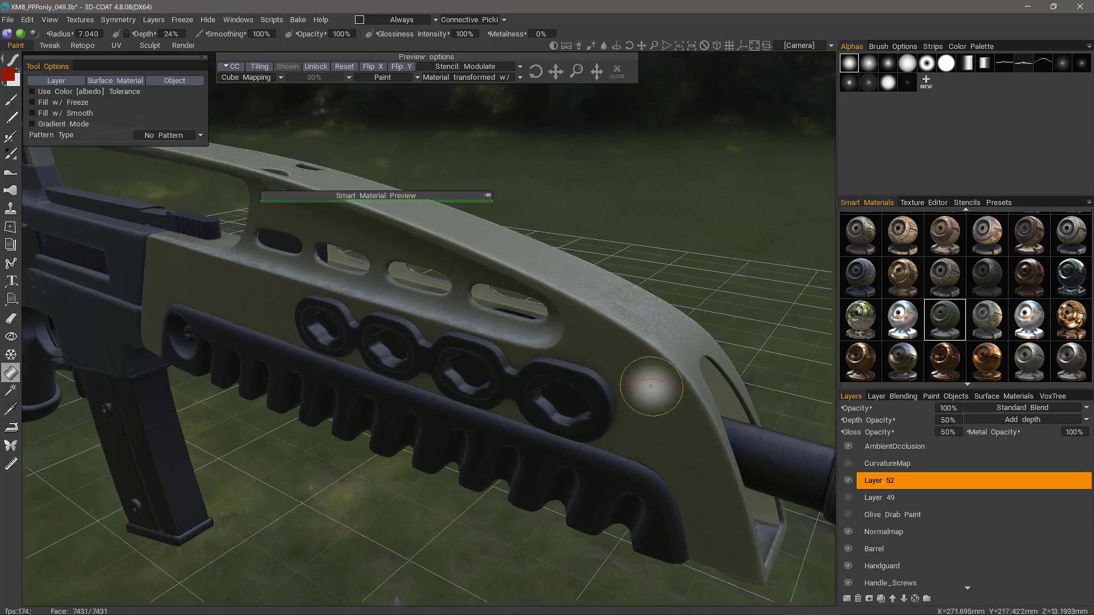
Reduce Layer 52's Gloss Opacity to 20% and its Depth Opacity to 30%
{"action": "left_click_drag", "start_coordinate": [654, 386], "coordinate": [735, 478], "text": "alt"}
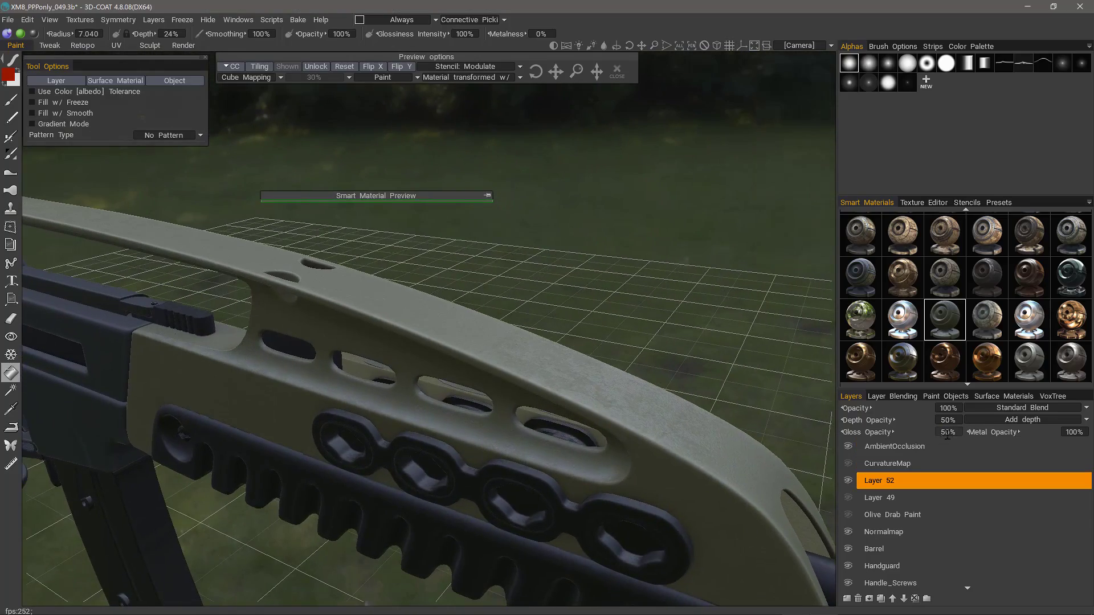
{"action": "left_click", "coordinate": [948, 433]}
{"action": "type", "text": "20"}
{"action": "key", "text": "Return"}
{"action": "left_click_drag", "start_coordinate": [688, 480], "coordinate": [279, 402], "text": "alt"}
{"action": "left_click", "coordinate": [947, 420]}
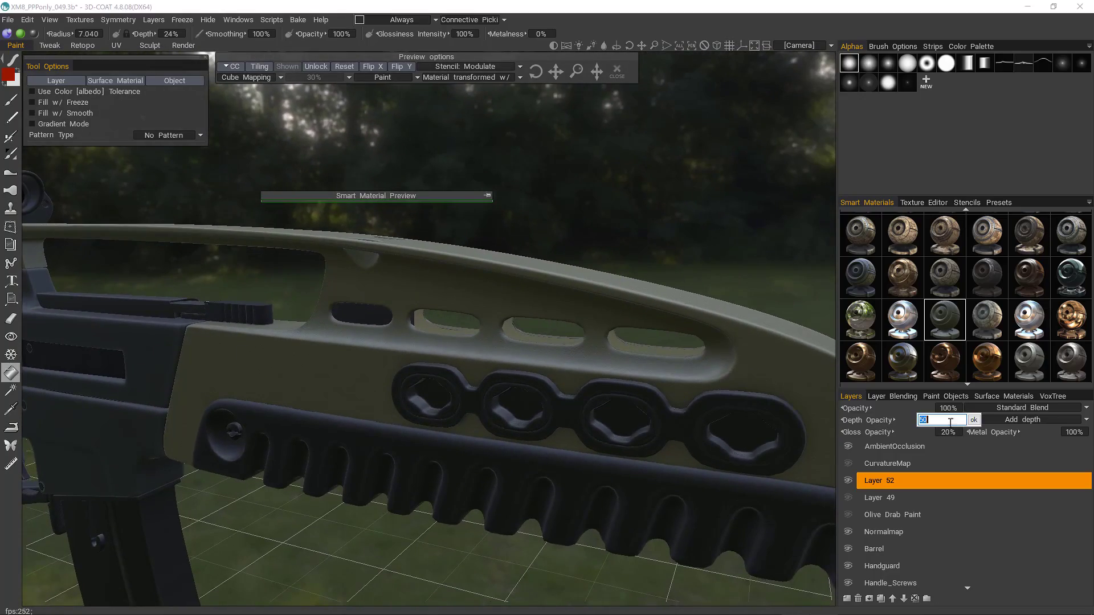
{"action": "type", "text": "30"}
{"action": "key", "text": "Return"}
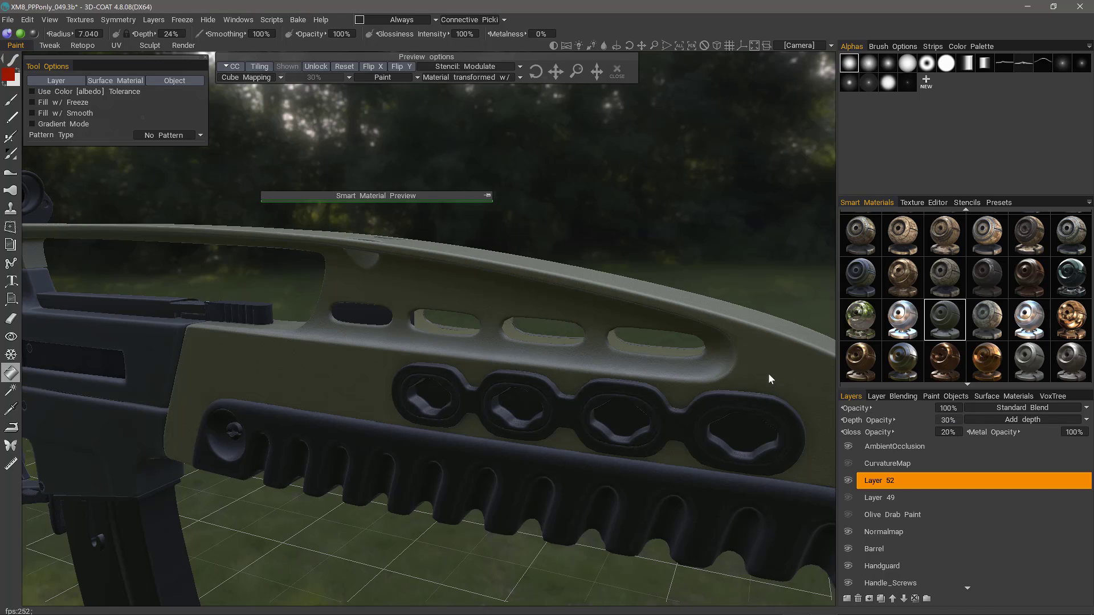
Check the painted handguard from a wider angle, browse the smart materials, and save the rifle project
{"action": "left_click_drag", "start_coordinate": [311, 364], "coordinate": [291, 380], "text": "alt"}
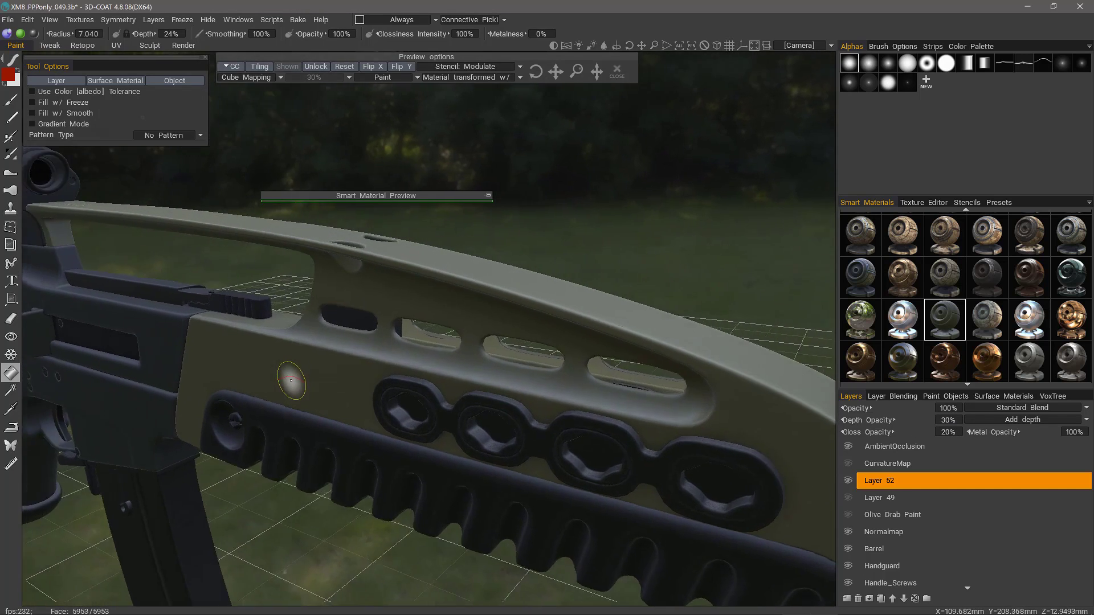
{"action": "scroll", "coordinate": [292, 381], "scroll_direction": "down", "scroll_amount": 5}
{"action": "left_click_drag", "start_coordinate": [654, 307], "coordinate": [640, 314], "text": "alt"}
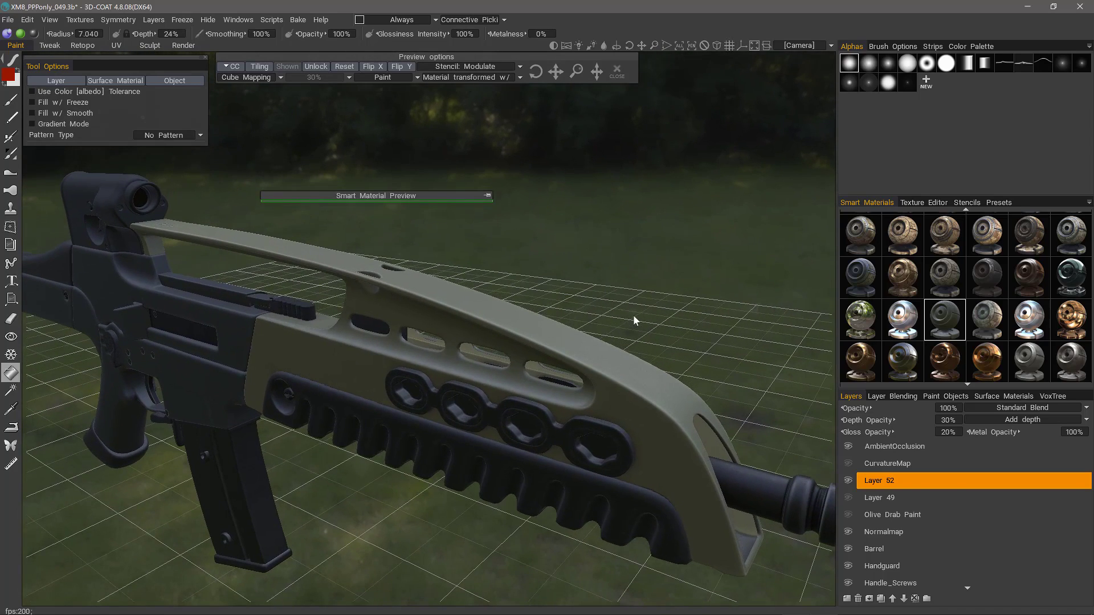
{"action": "middle_click_drag", "start_coordinate": [741, 468], "coordinate": [659, 459], "text": "alt"}
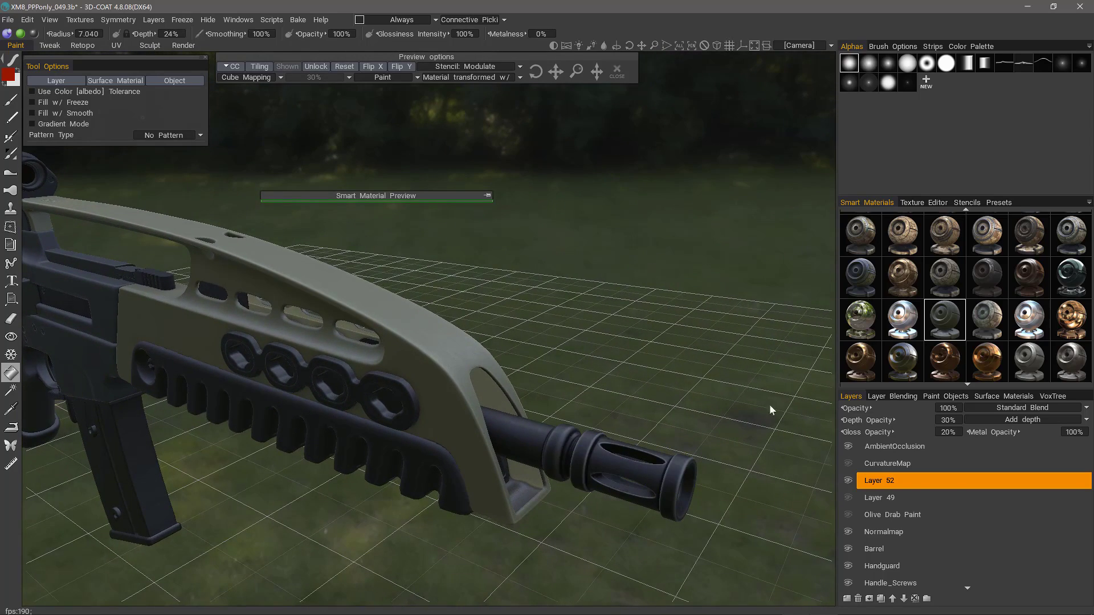
{"action": "scroll", "coordinate": [947, 268], "scroll_direction": "down", "scroll_amount": 5}
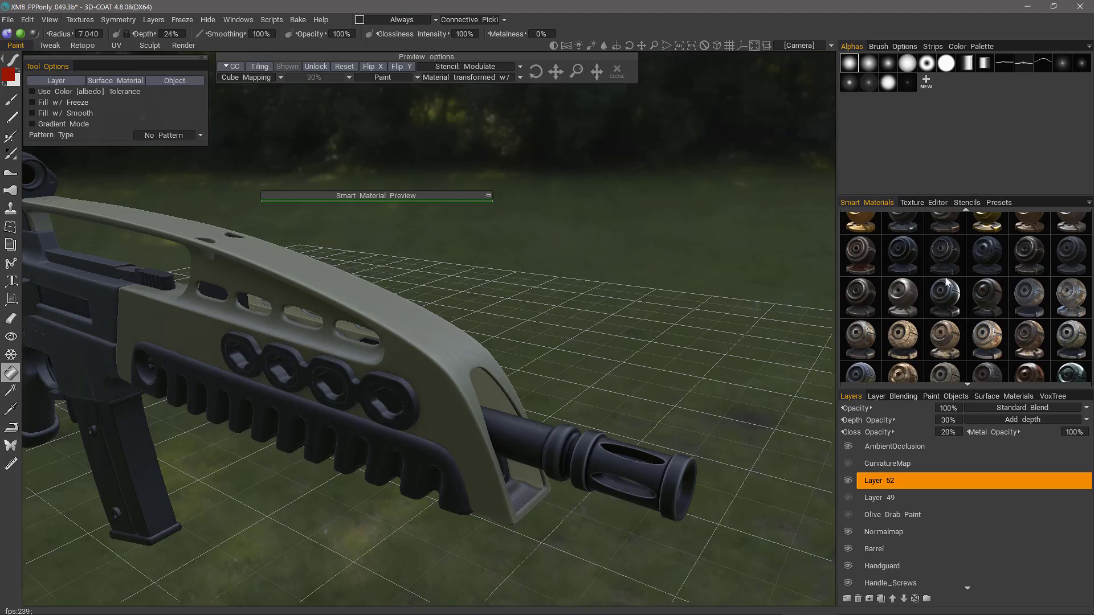
{"action": "scroll", "coordinate": [946, 281], "scroll_direction": "up", "scroll_amount": 2}
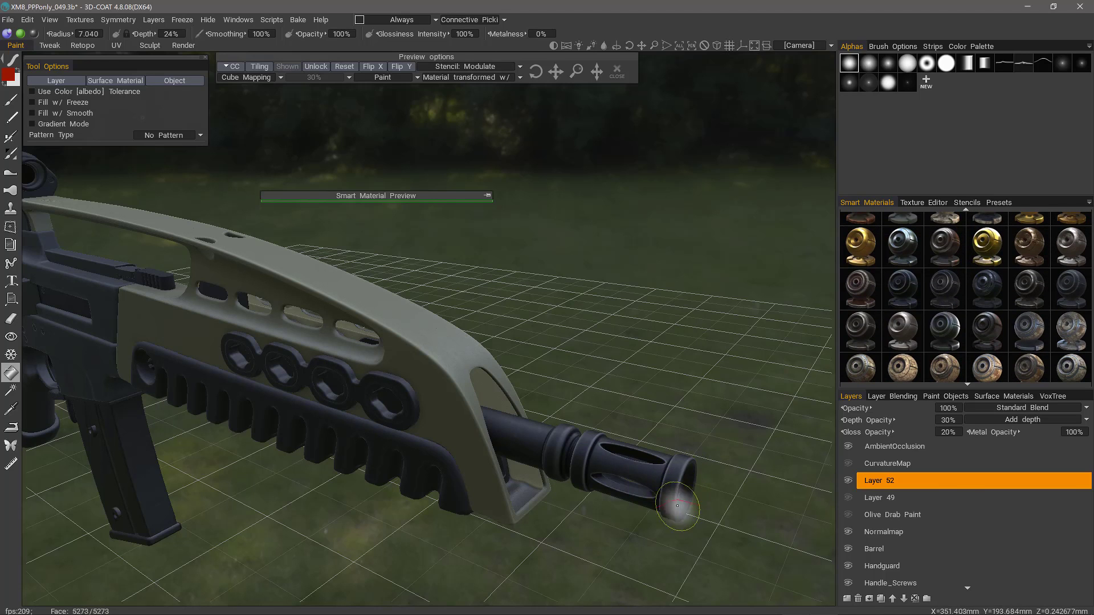
{"action": "key", "text": "ctrl+s"}
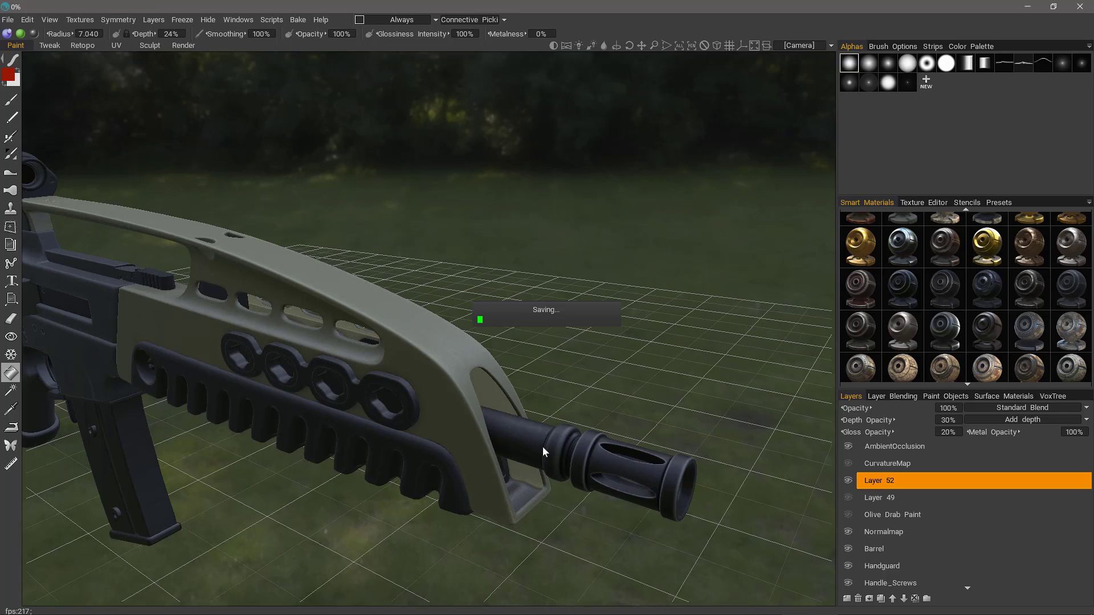